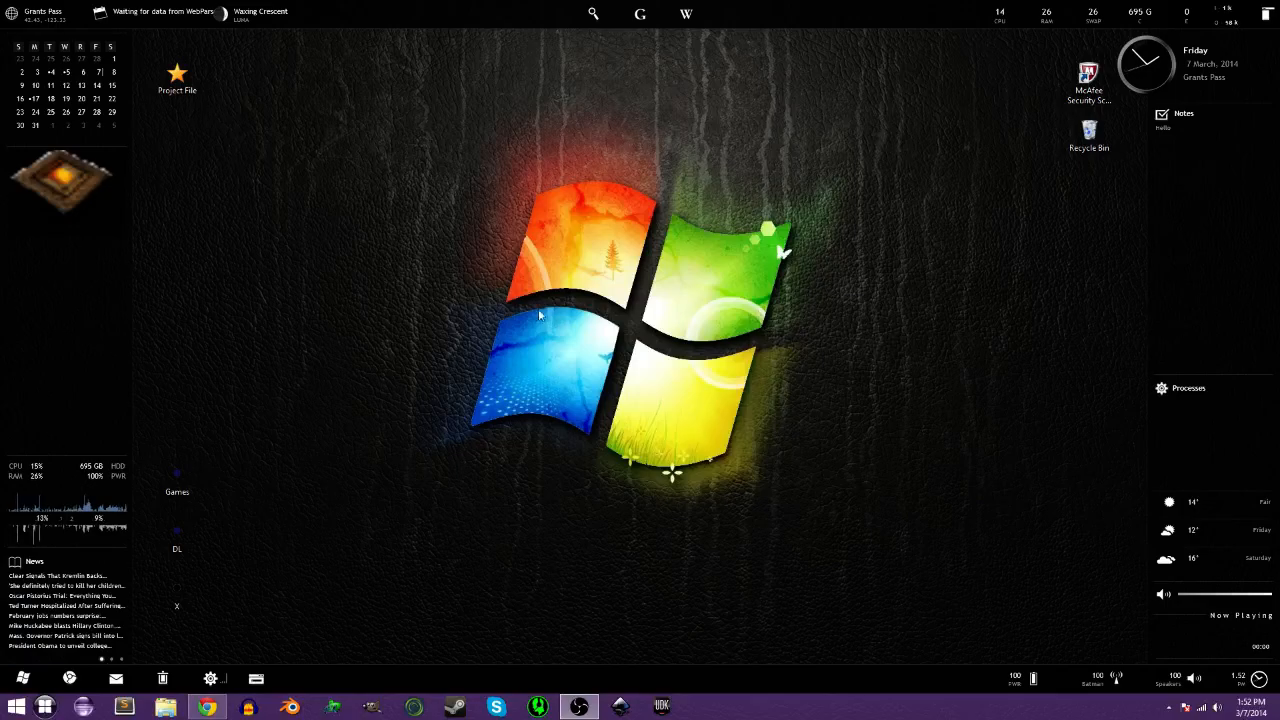
Restore Chrome and close the Gmail, YouTube and search tabs.
{"action": "left_click", "coordinate": [210, 707]}
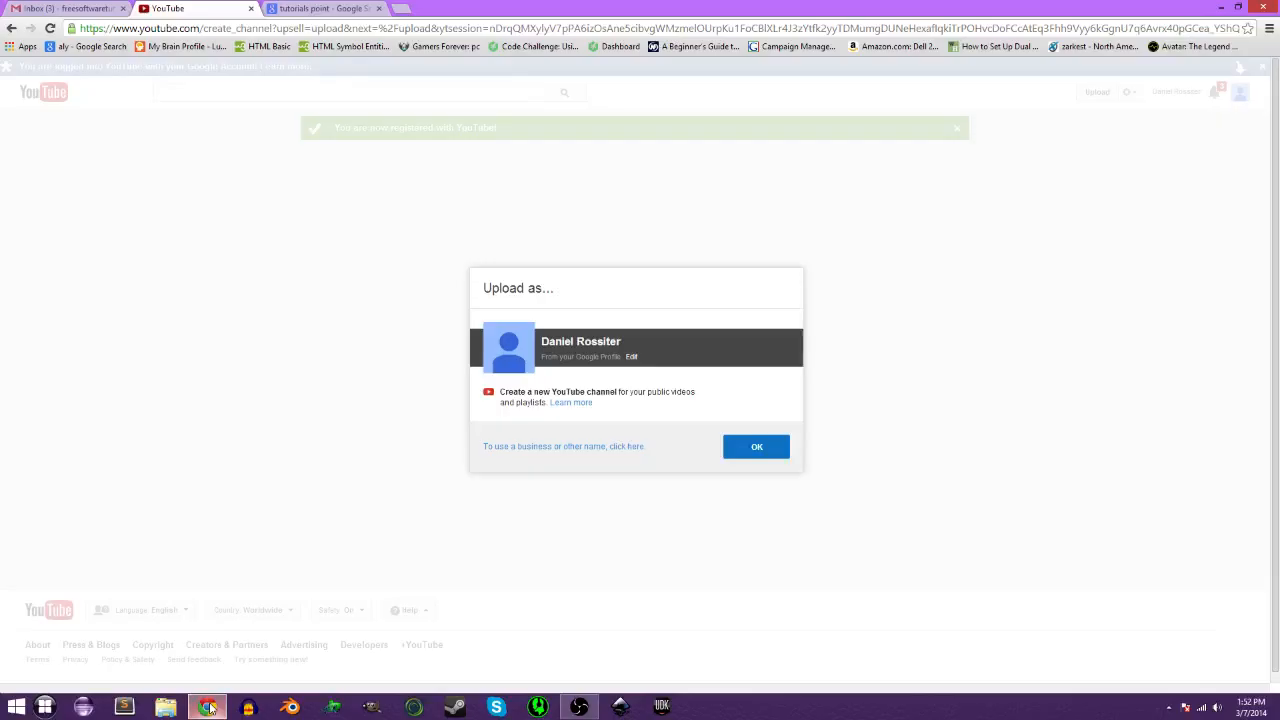
{"action": "left_click", "coordinate": [121, 8]}
{"action": "left_click", "coordinate": [121, 8]}
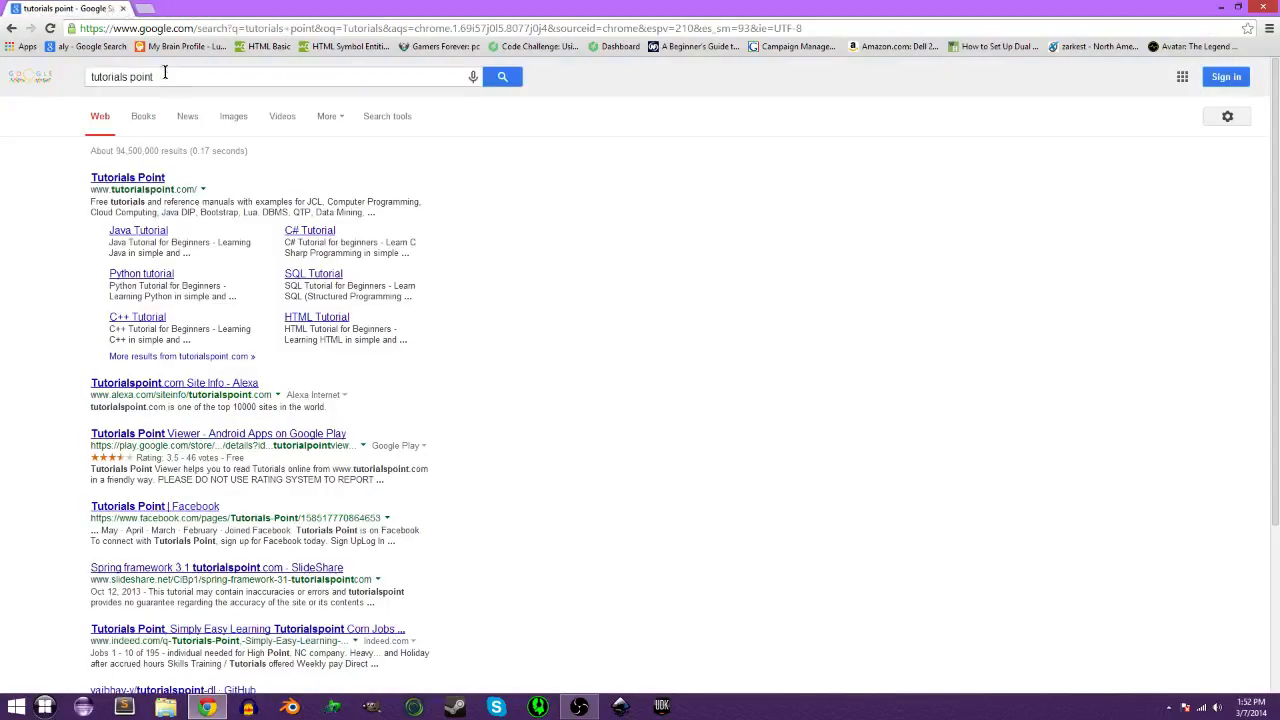
{"action": "left_click", "coordinate": [121, 8]}
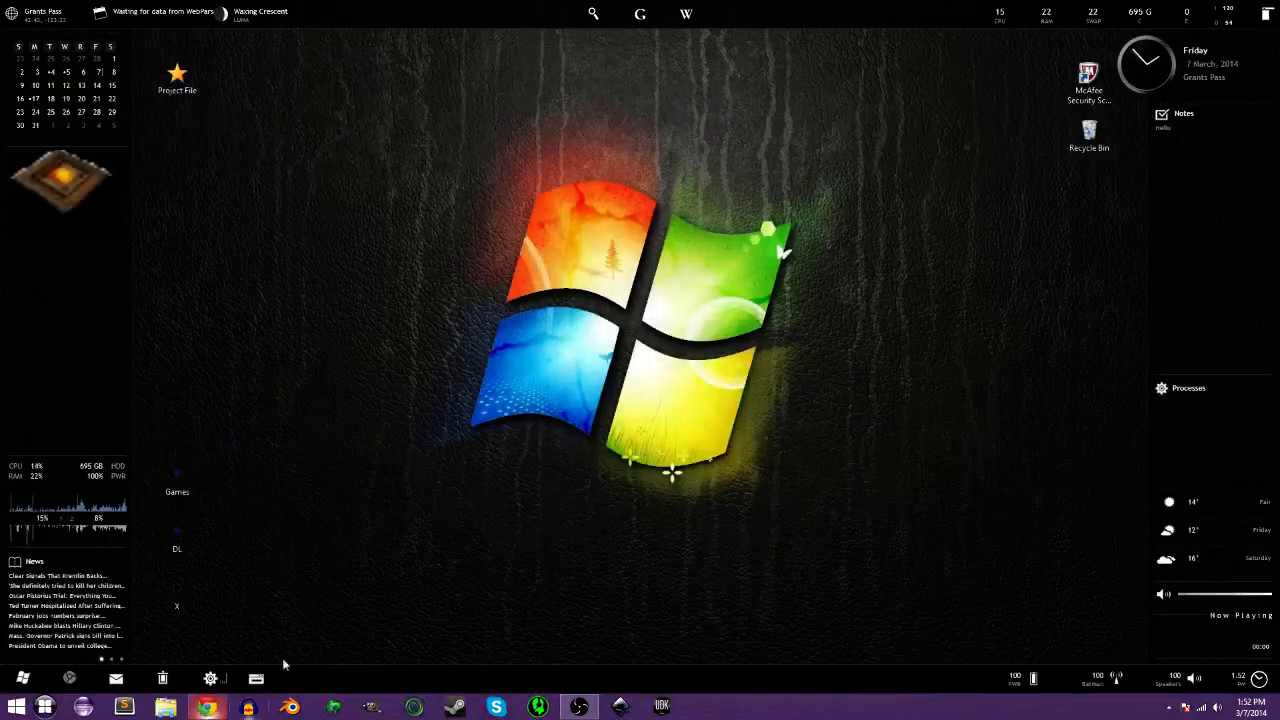
In a fresh Chrome window, search Google for 'open broadcaster software' and pick the OBS homepage result.
{"action": "left_click", "coordinate": [210, 705]}
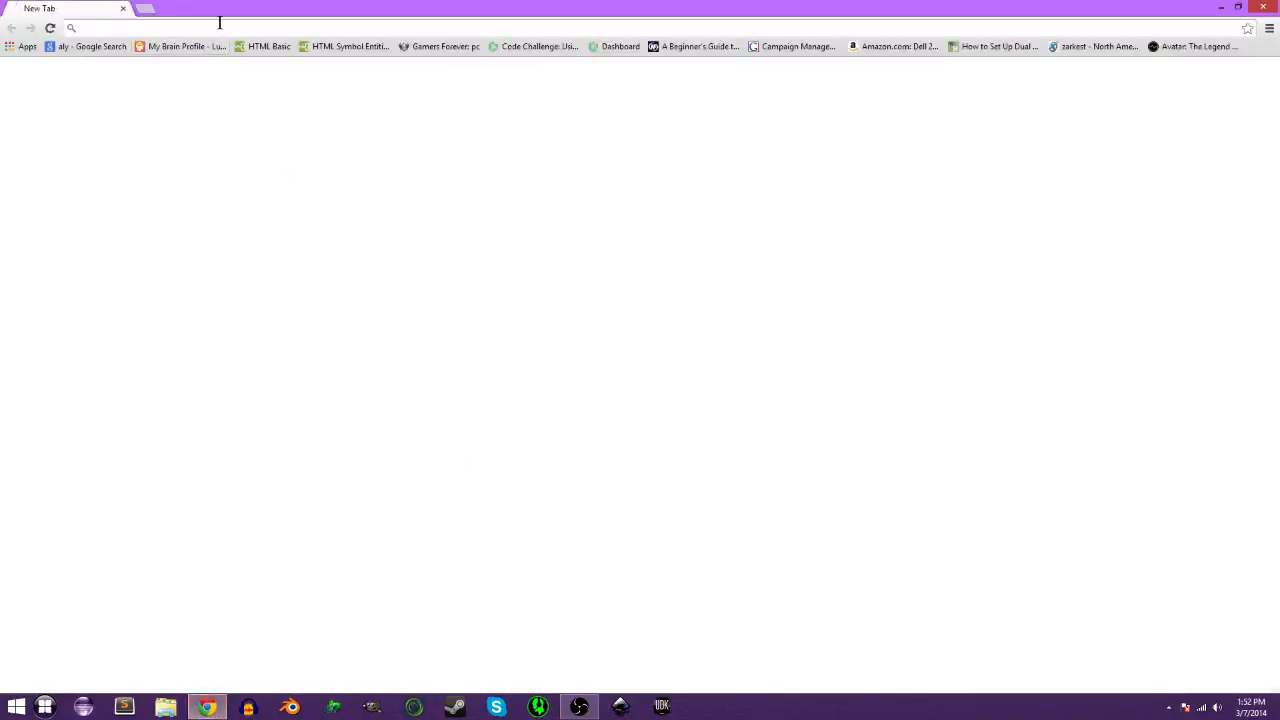
{"action": "type", "text": "o"}
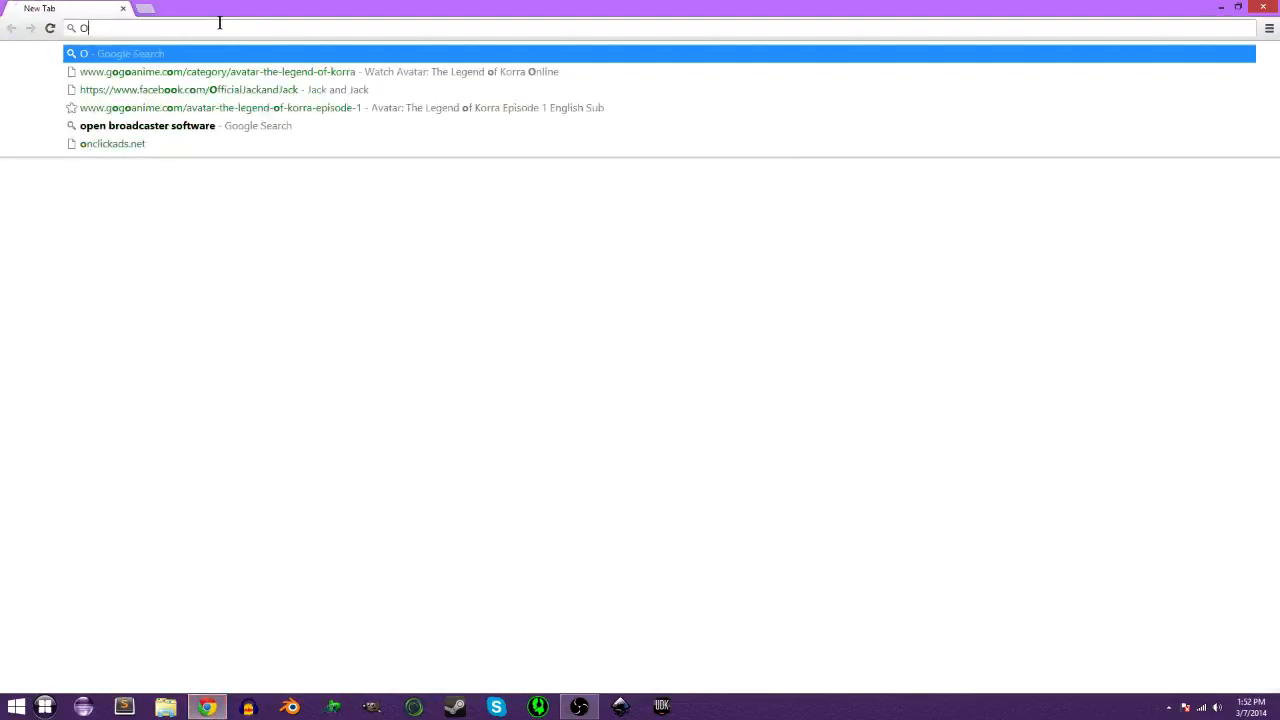
{"action": "type", "text": "pen"}
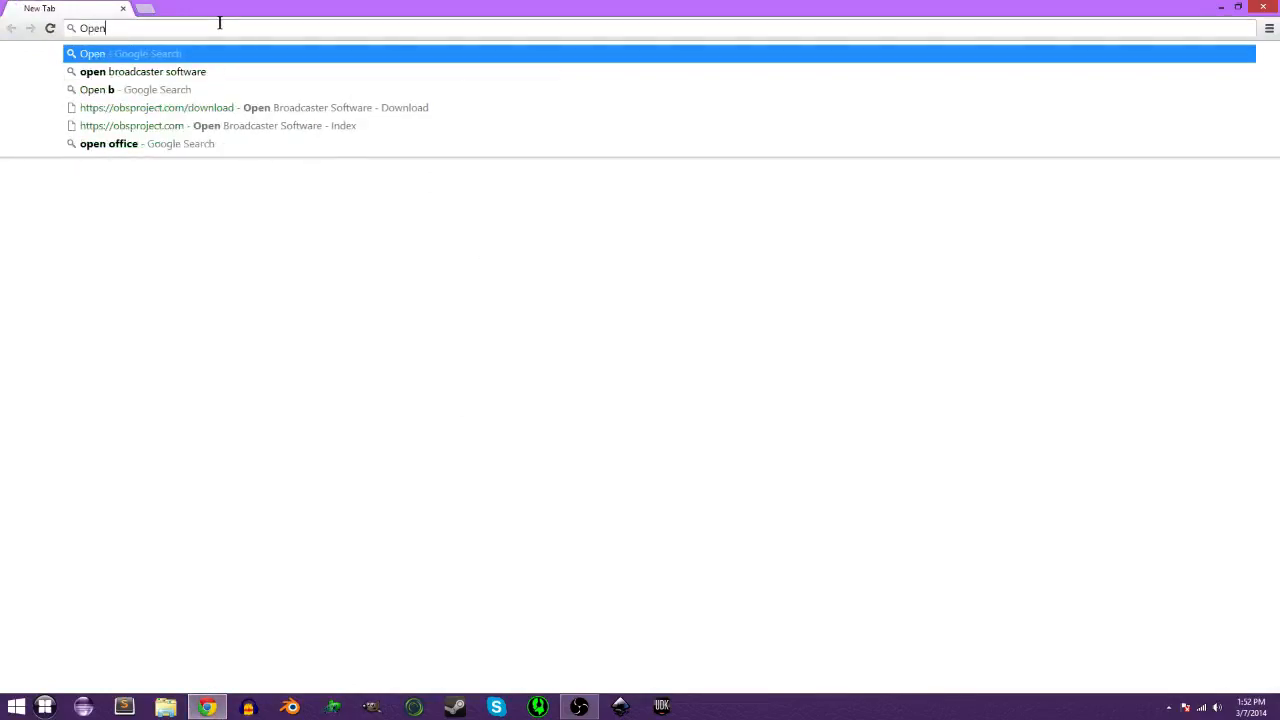
{"action": "left_click", "coordinate": [259, 78]}
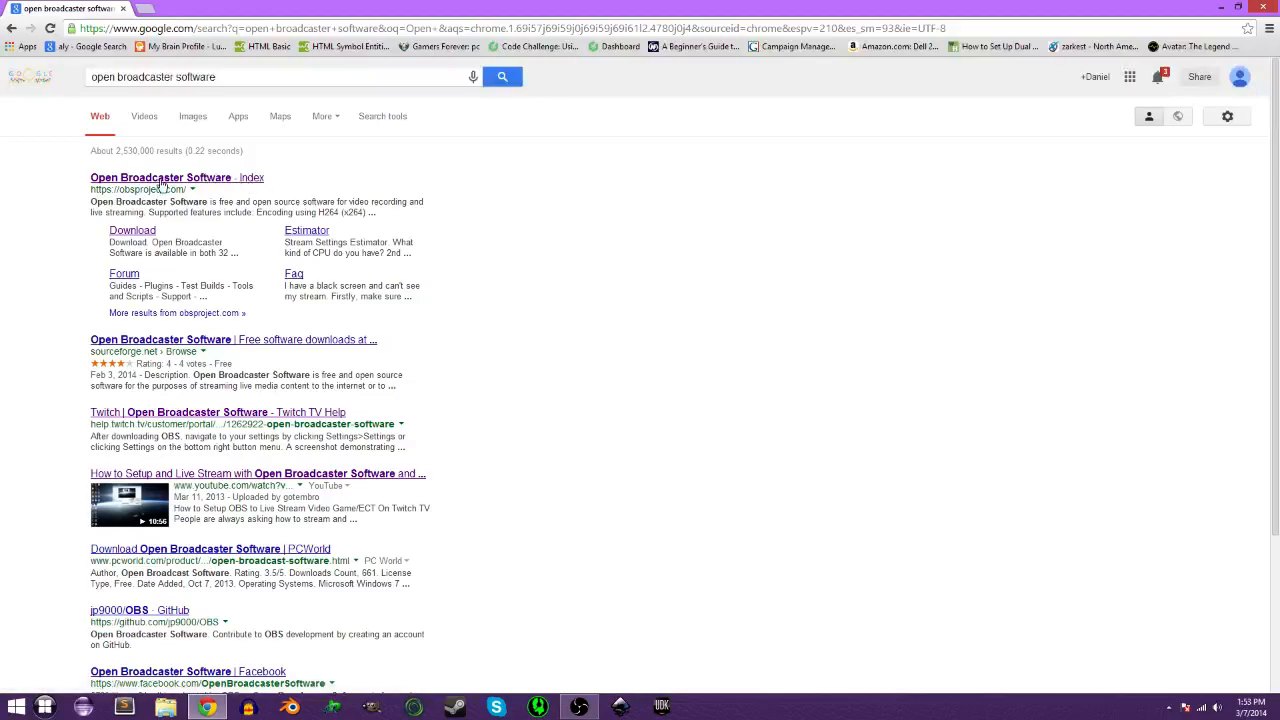
{"action": "left_click", "coordinate": [160, 183]}
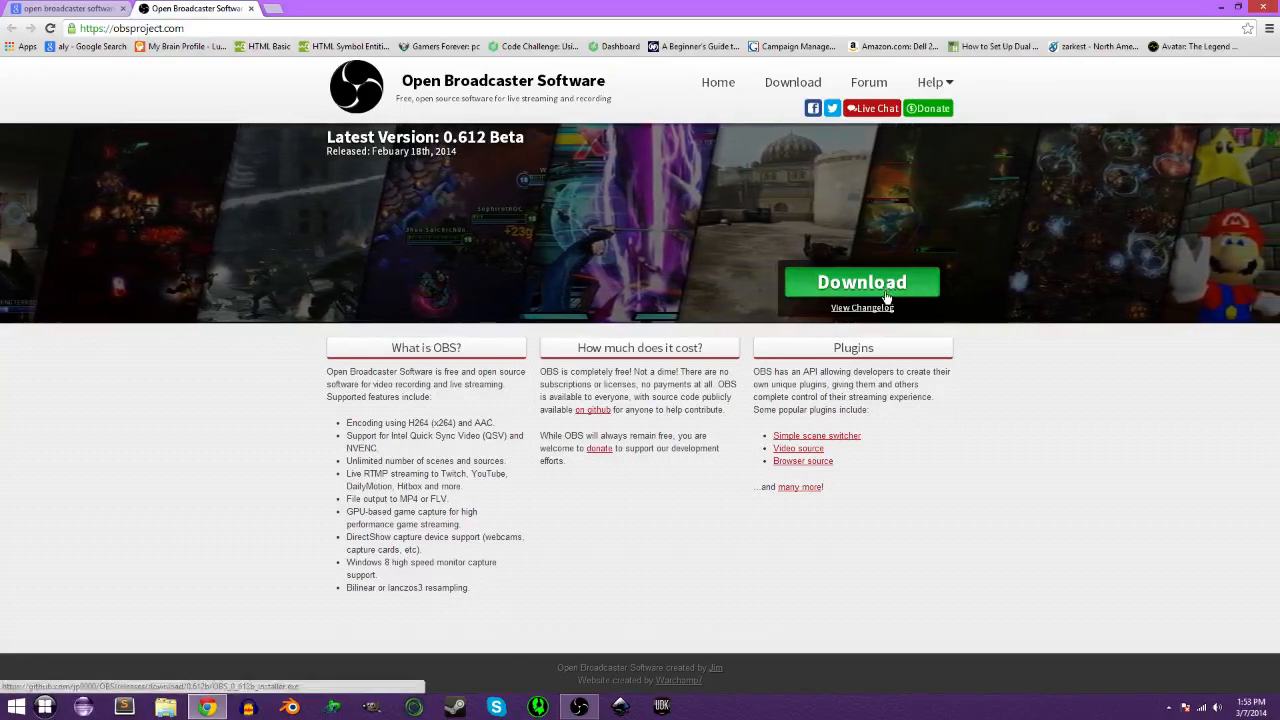
Visit the obsproject.com Download page, then close both Chrome tabs.
{"action": "left_click", "coordinate": [794, 85]}
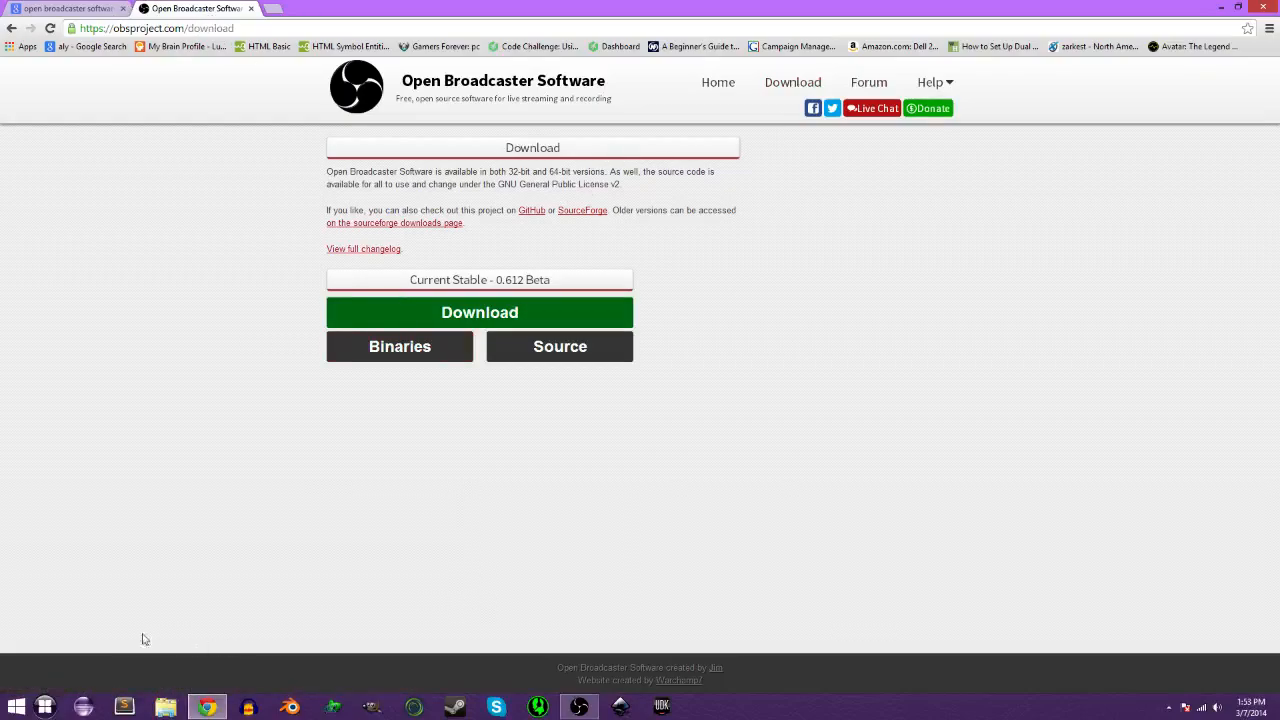
{"action": "left_click", "coordinate": [250, 9]}
{"action": "left_click", "coordinate": [124, 9]}
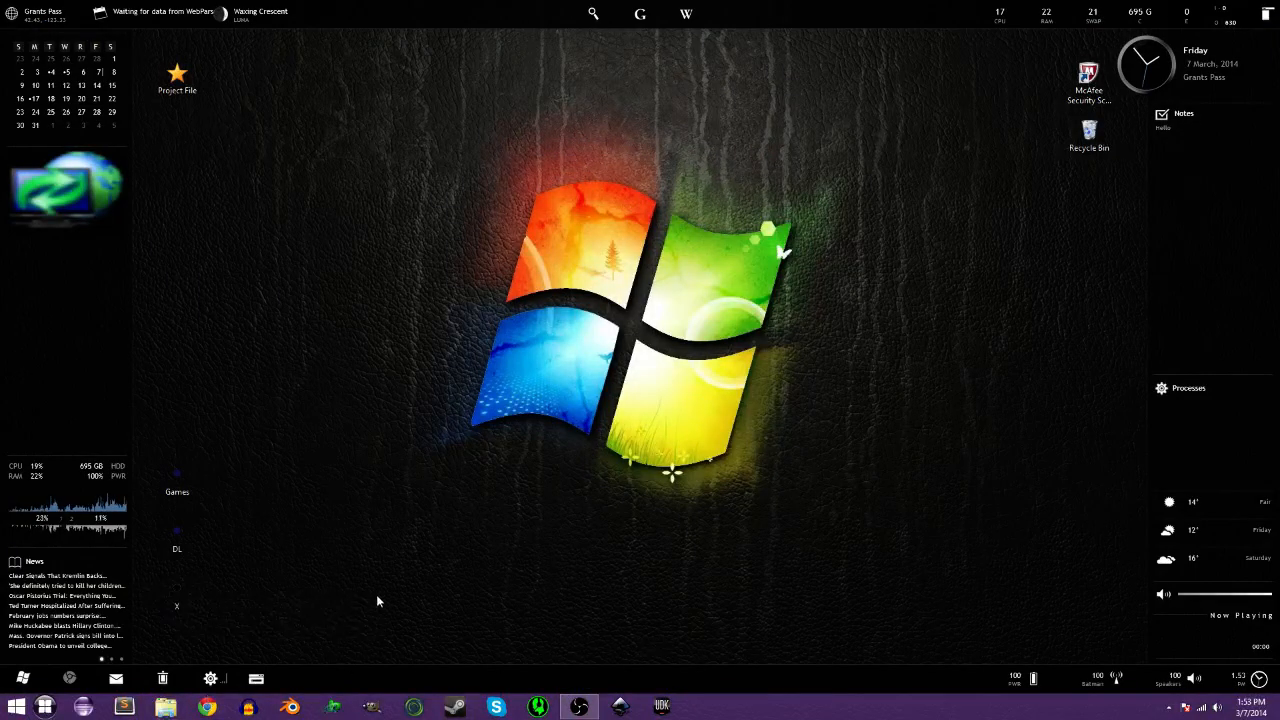
Run OBS.exe from the X\64bit folder, close Explorer and centre the OBS window.
{"action": "left_click", "coordinate": [188, 594]}
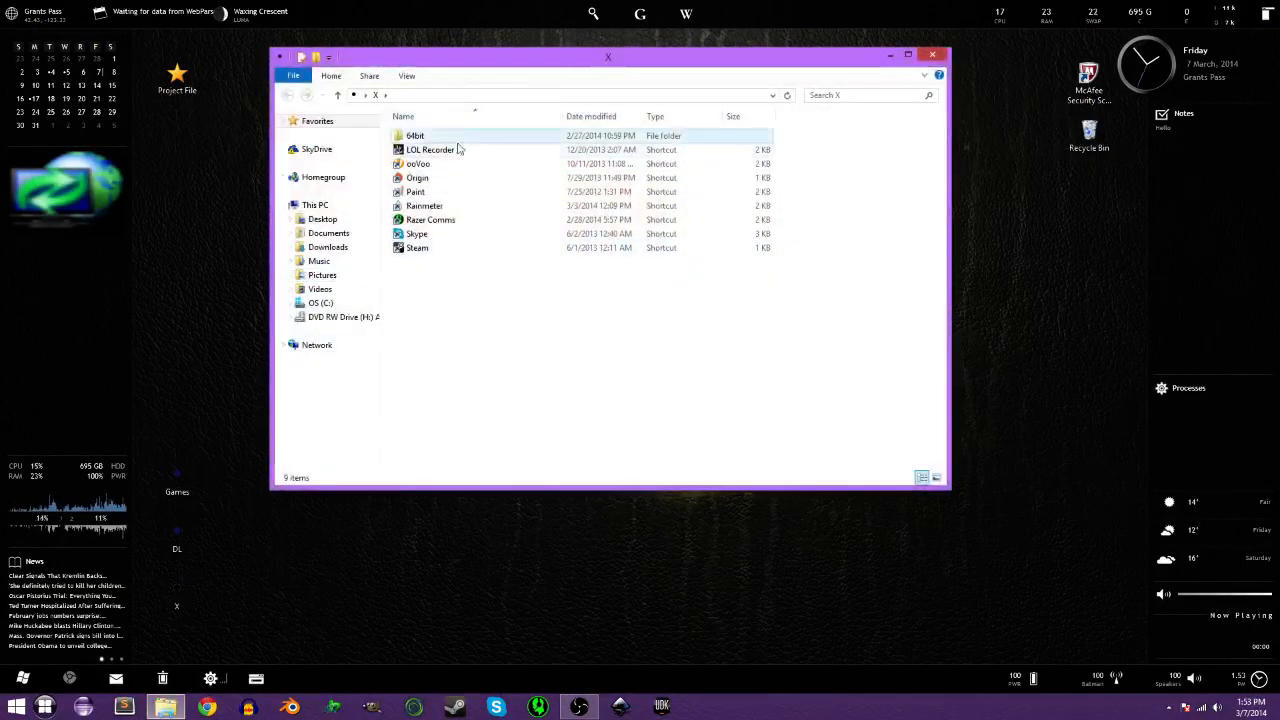
{"action": "double_click", "coordinate": [440, 137]}
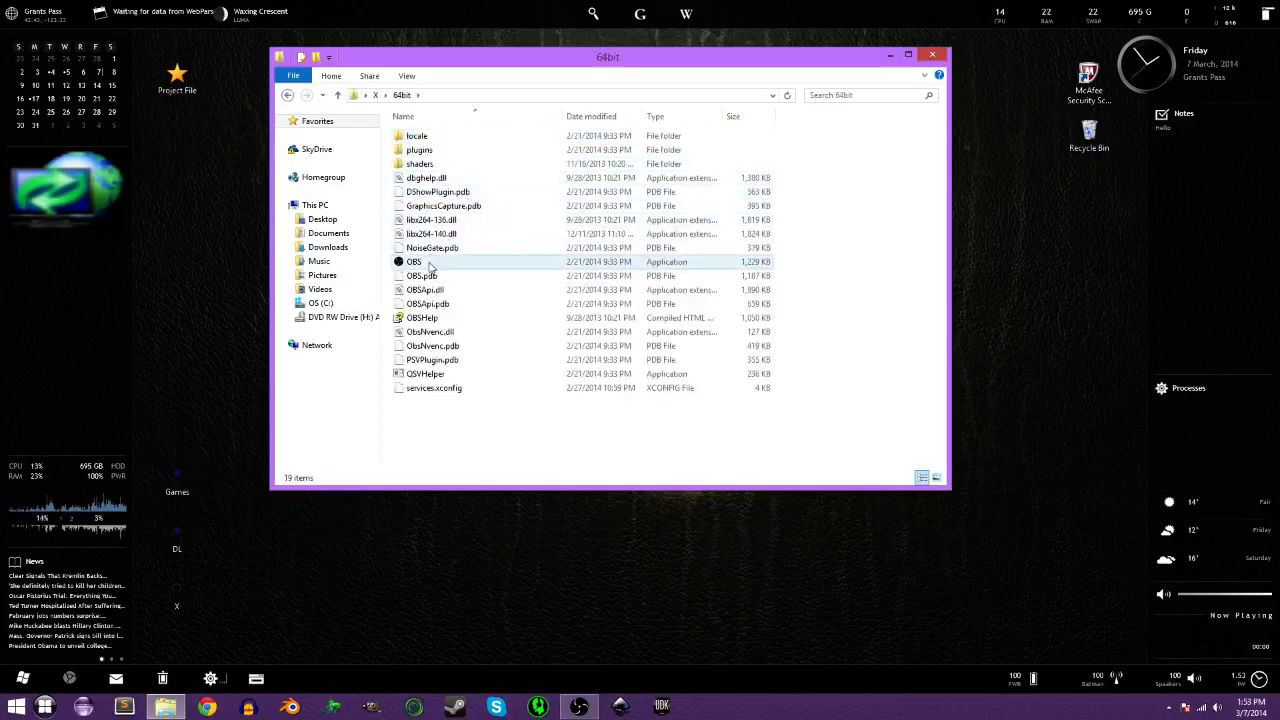
{"action": "left_click", "coordinate": [398, 263]}
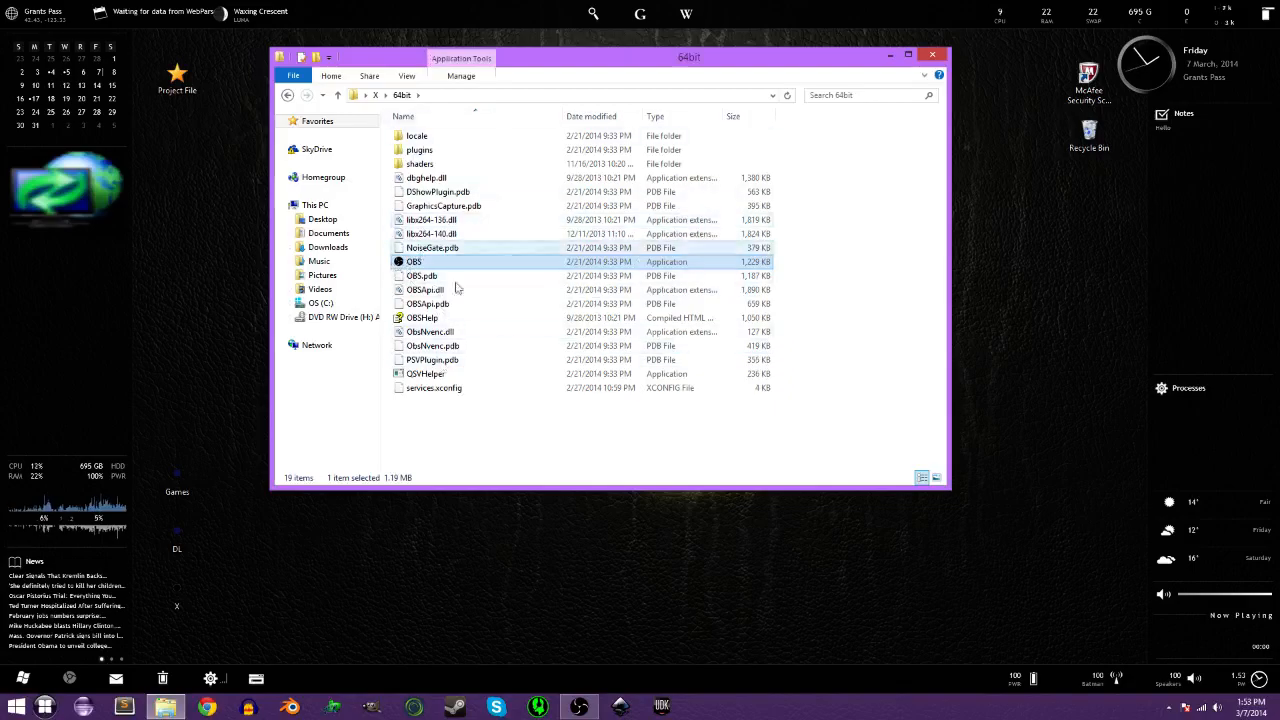
{"action": "left_click", "coordinate": [931, 55]}
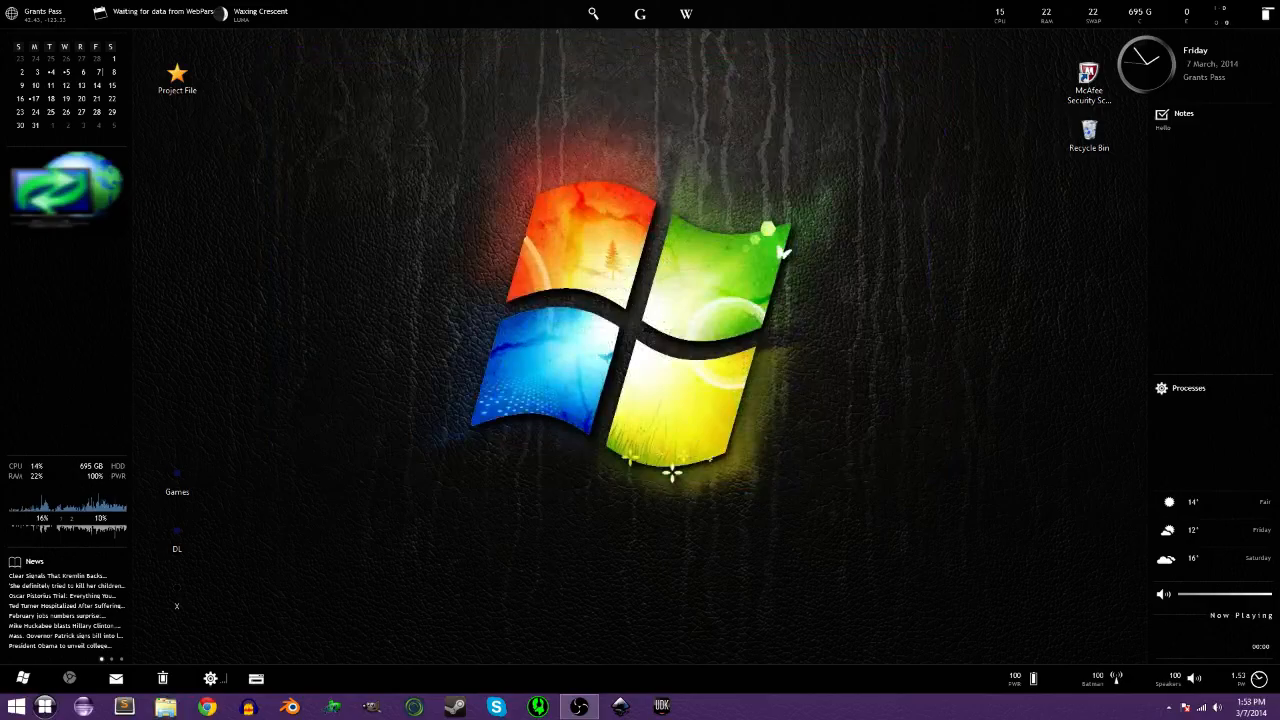
{"action": "left_click_drag", "start_coordinate": [1279, 275], "coordinate": [566, 173]}
Focus the OBS v0.612b window and open its Settings dialog.
{"action": "left_click", "coordinate": [735, 178]}
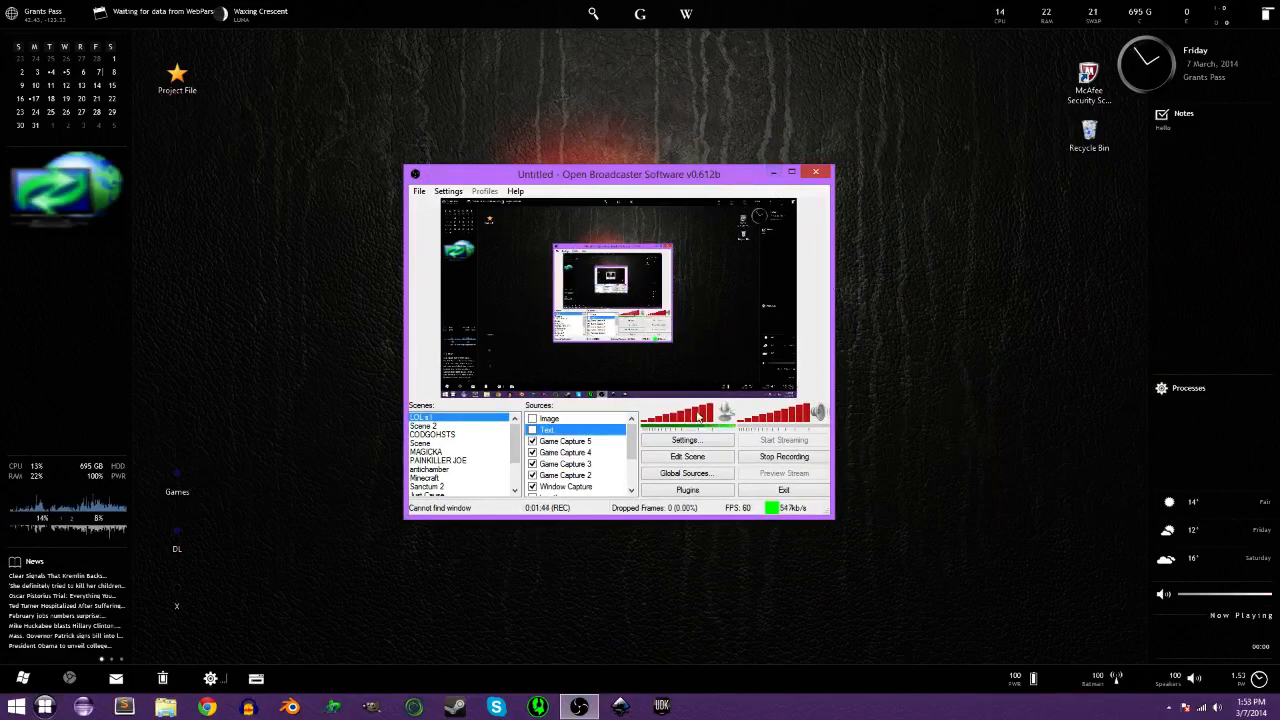
{"action": "left_click", "coordinate": [720, 441]}
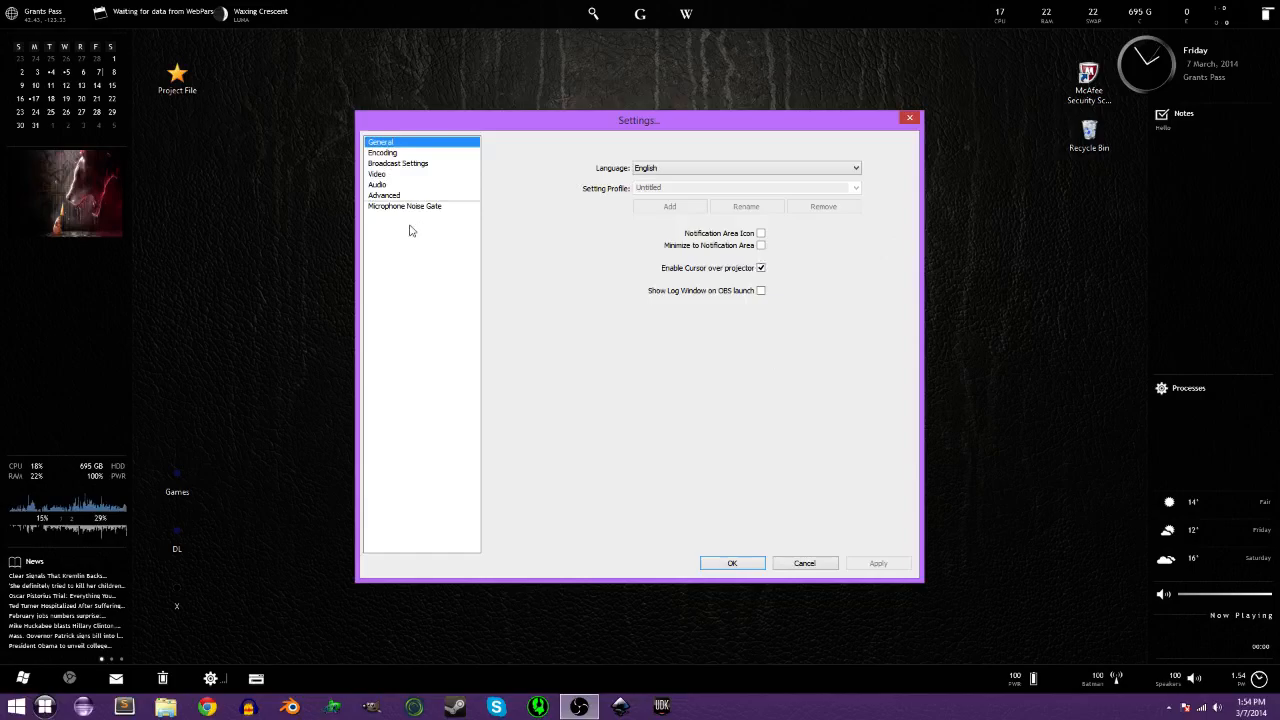
On the Encoding page, set Quality Balance to 8.
{"action": "left_click", "coordinate": [380, 153]}
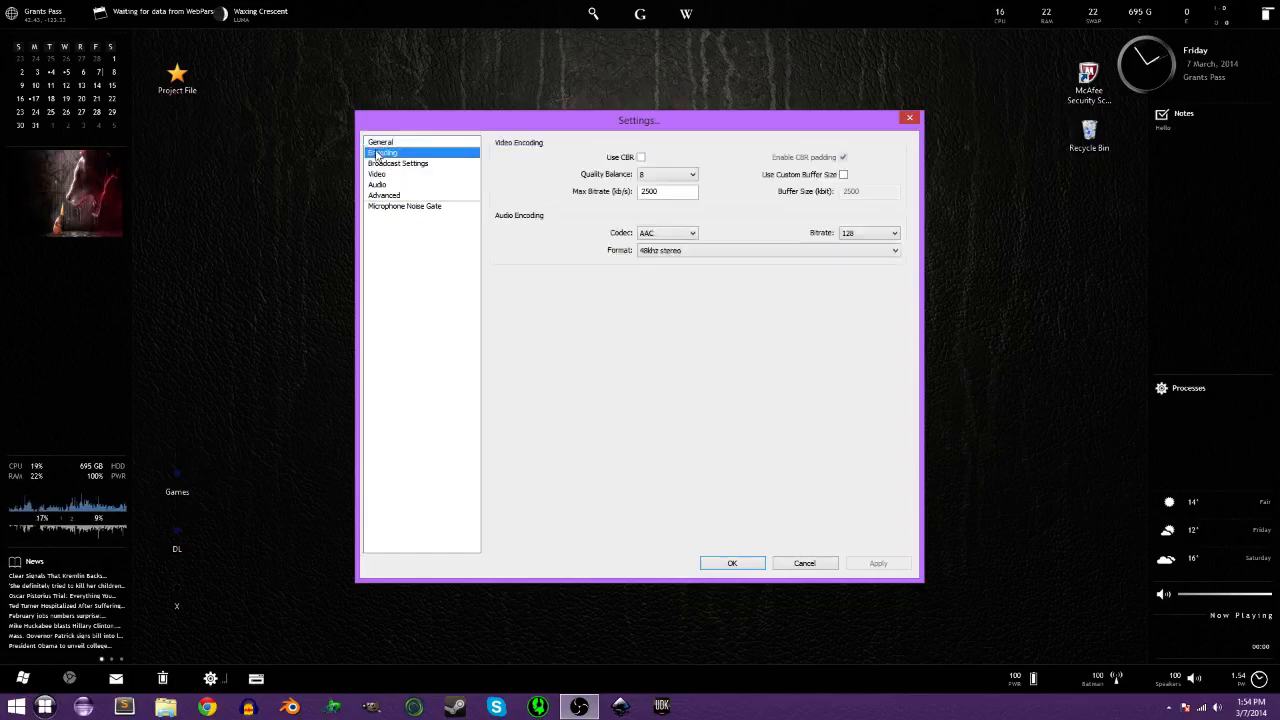
{"action": "left_click", "coordinate": [664, 176]}
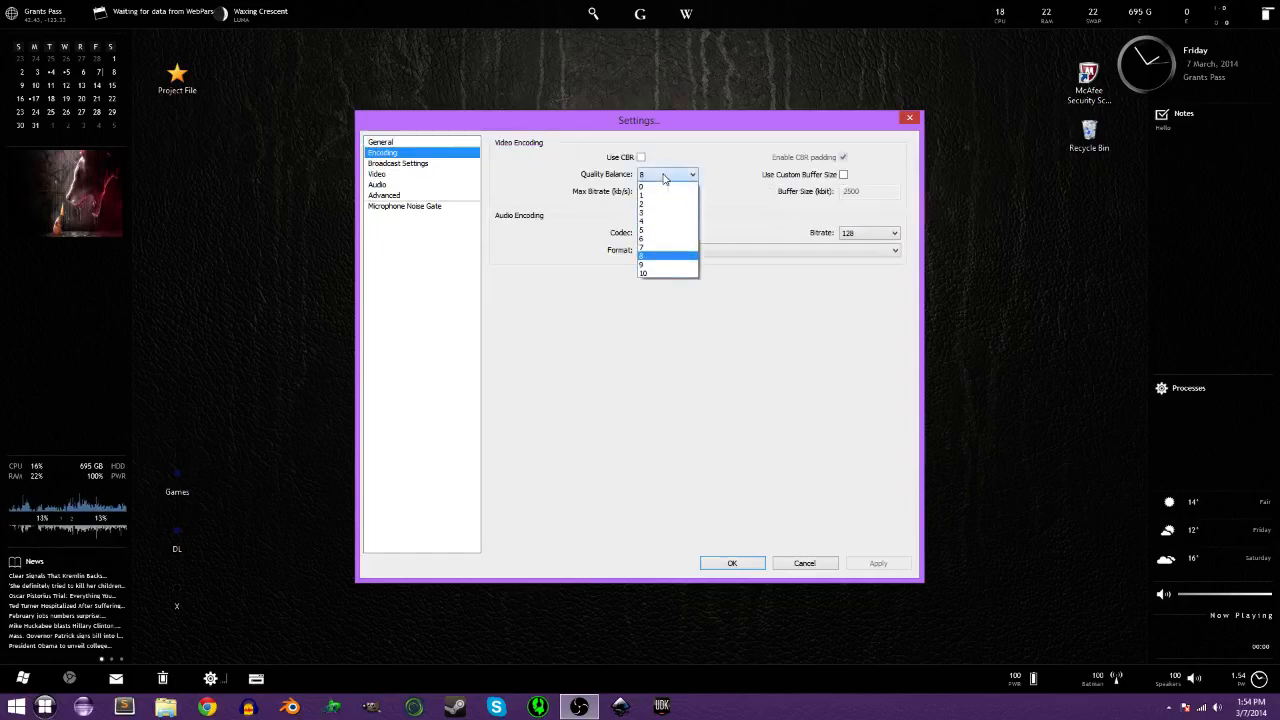
{"action": "left_click", "coordinate": [667, 259]}
{"action": "left_click", "coordinate": [686, 174]}
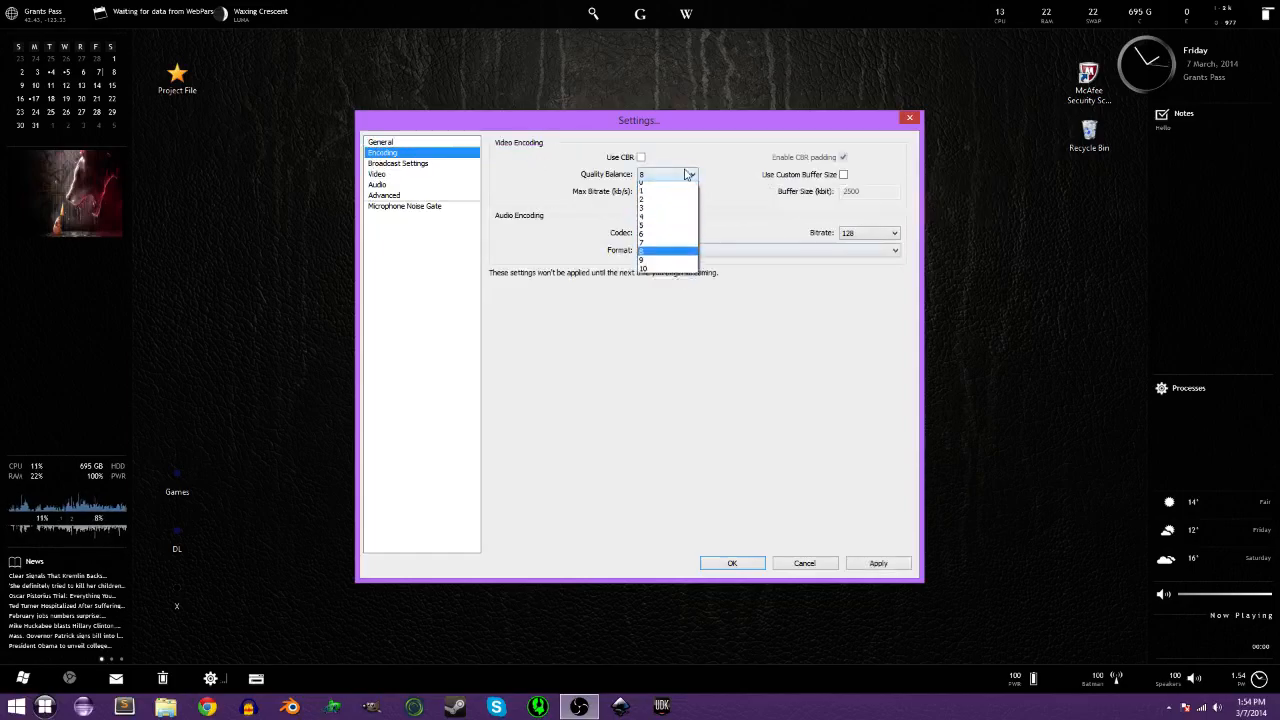
{"action": "left_click", "coordinate": [667, 260]}
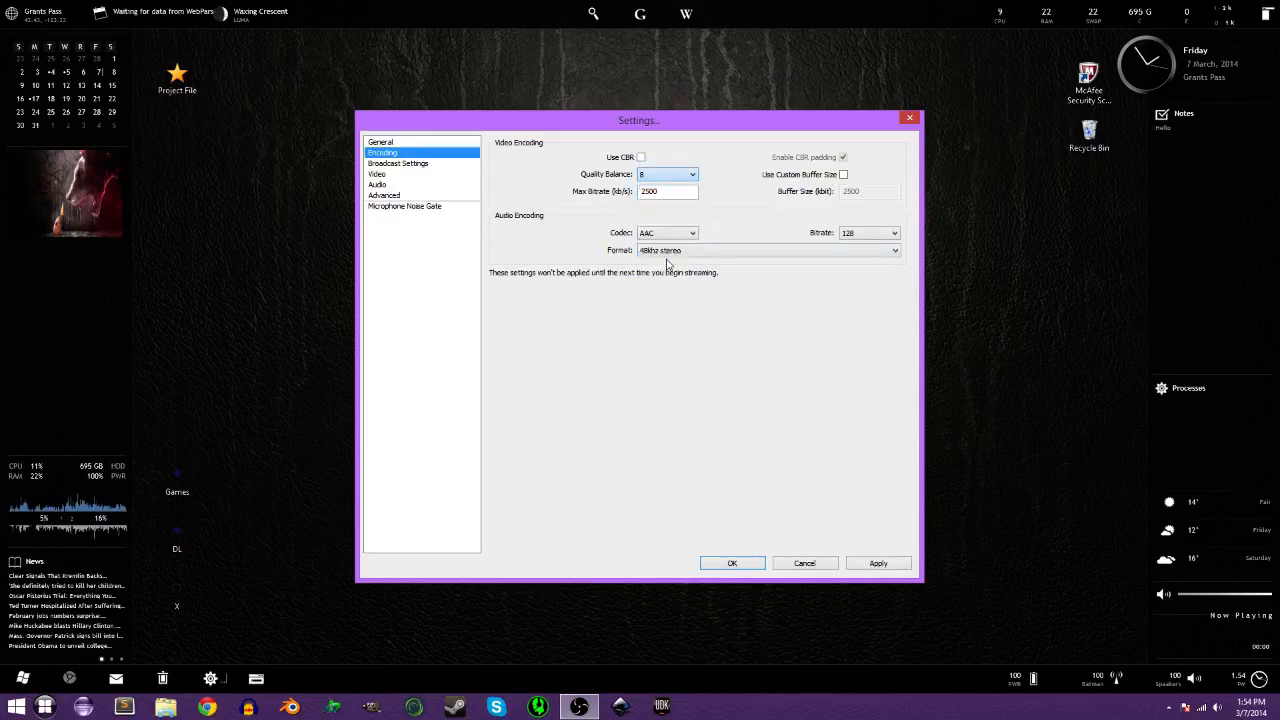
{"action": "left_click", "coordinate": [664, 177]}
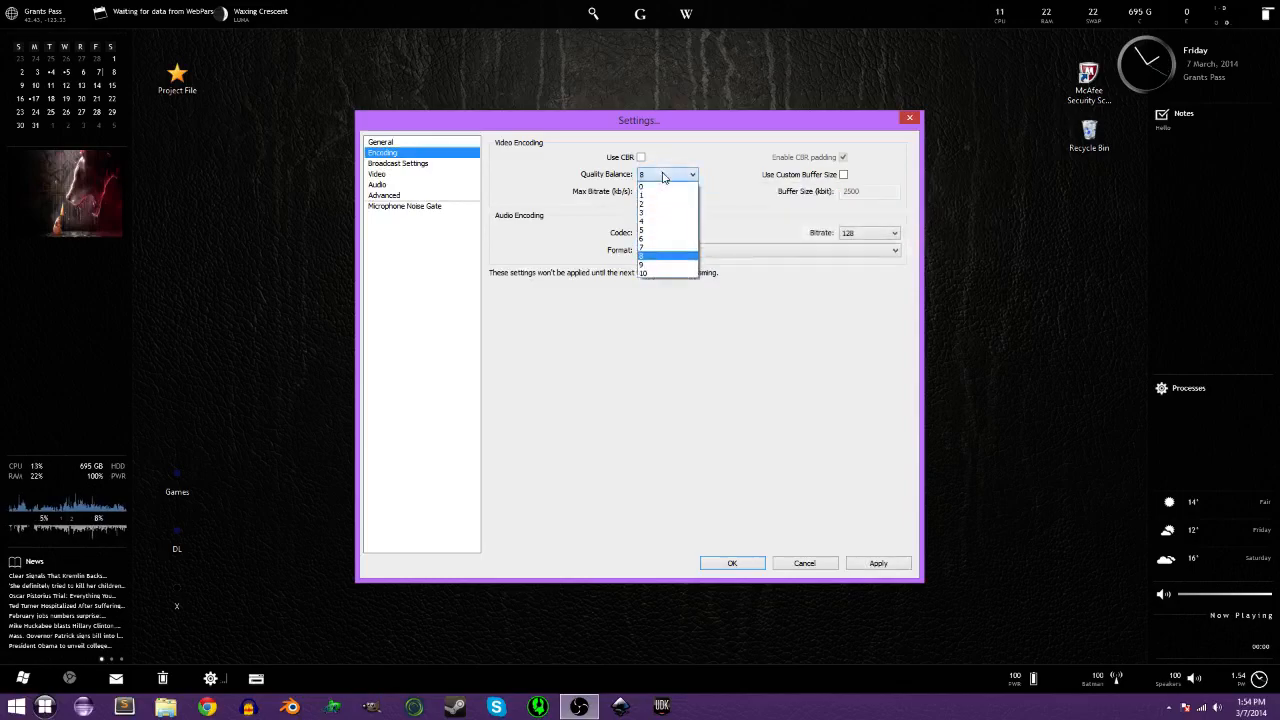
{"action": "left_click", "coordinate": [648, 258]}
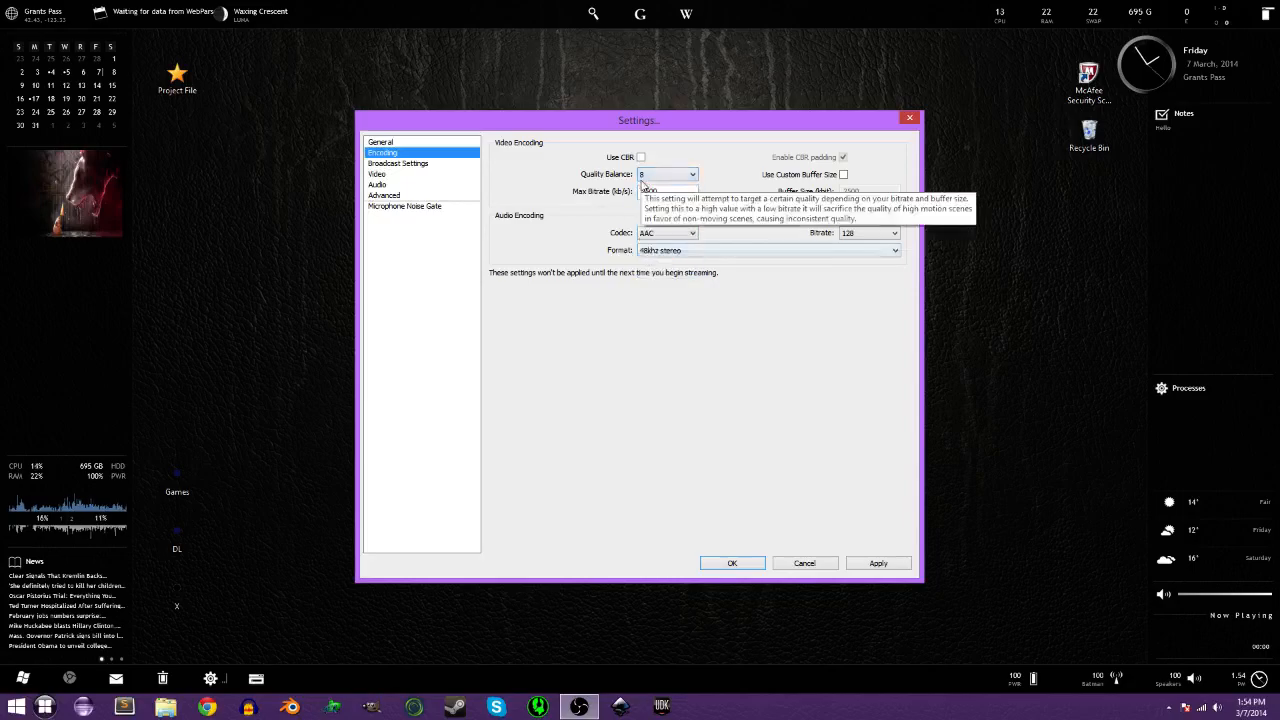
Enter a 2500 kb/s Max Bitrate, keeping Quality Balance at 8, then head to Broadcast Settings.
{"action": "left_click", "coordinate": [668, 194]}
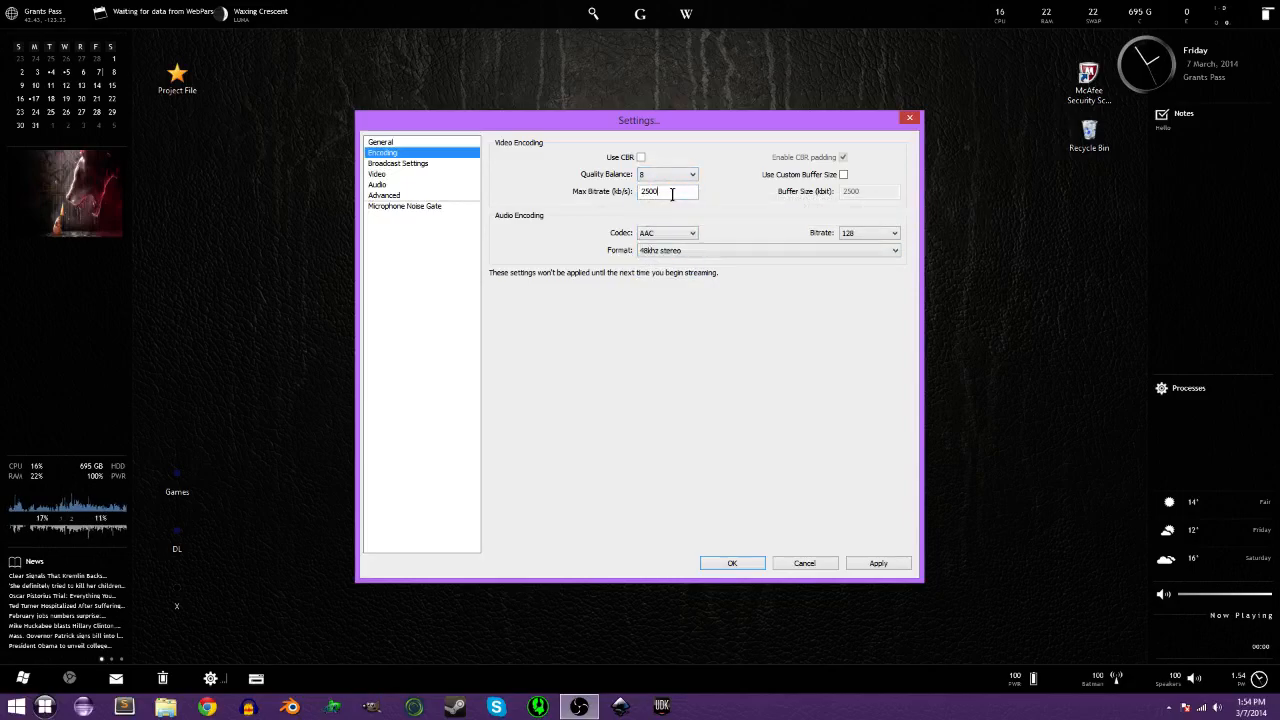
{"action": "left_click_drag", "start_coordinate": [680, 193], "coordinate": [632, 206]}
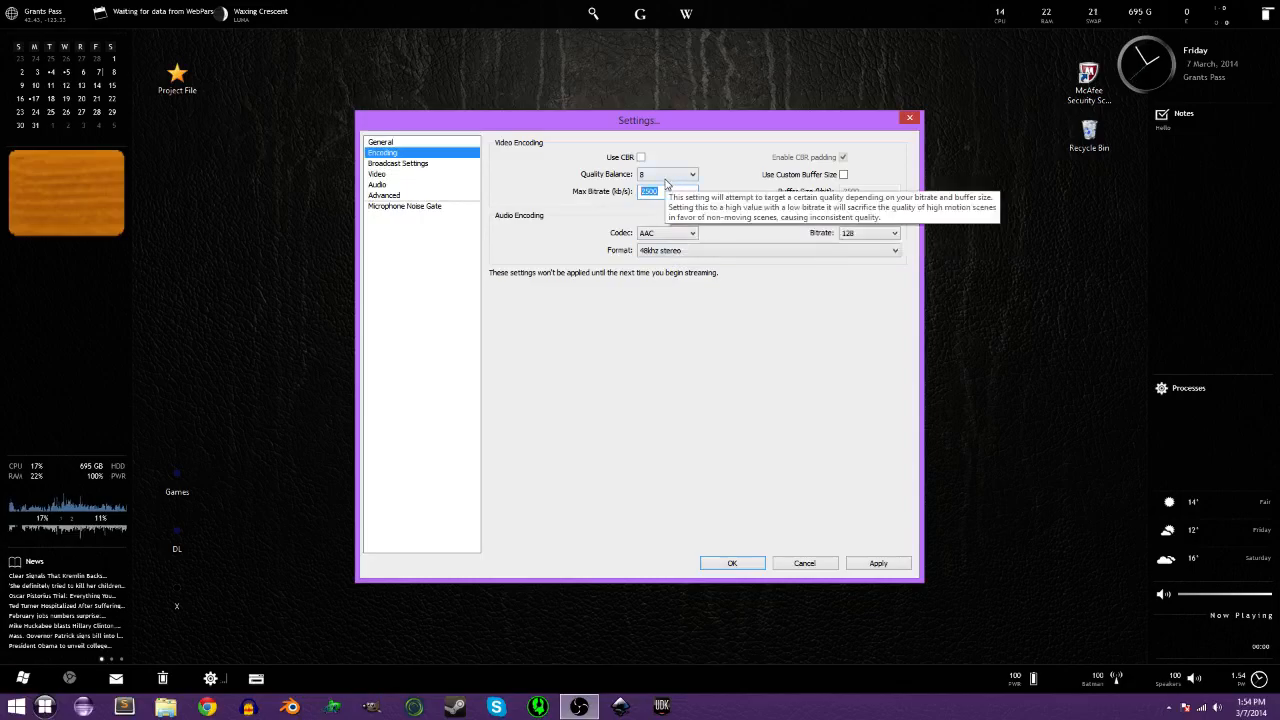
{"action": "left_click", "coordinate": [660, 175]}
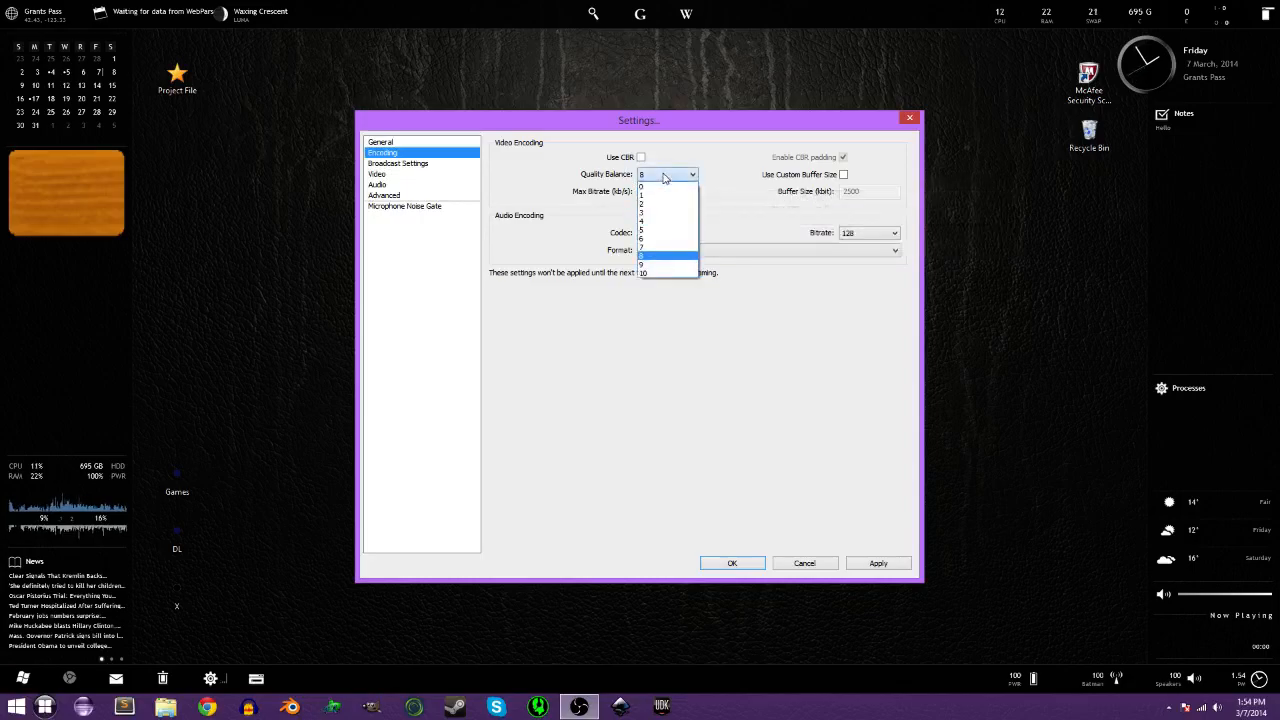
{"action": "left_click", "coordinate": [658, 259]}
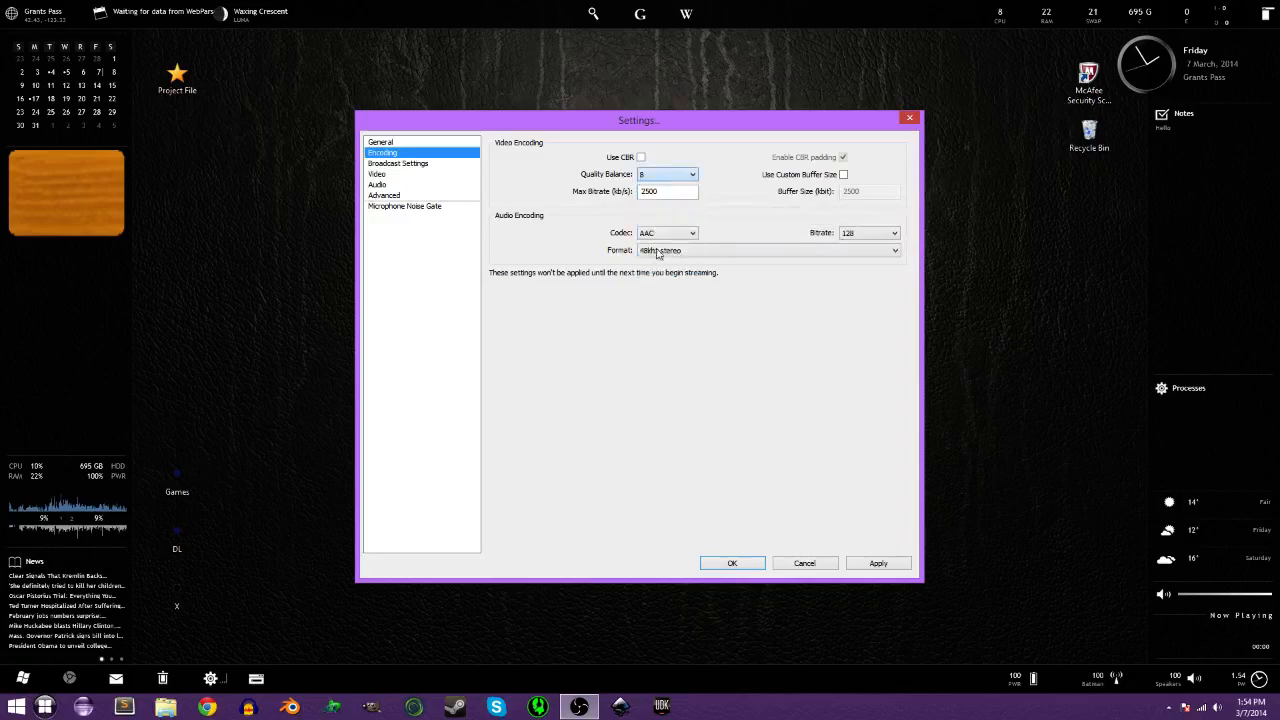
{"action": "left_click", "coordinate": [656, 175]}
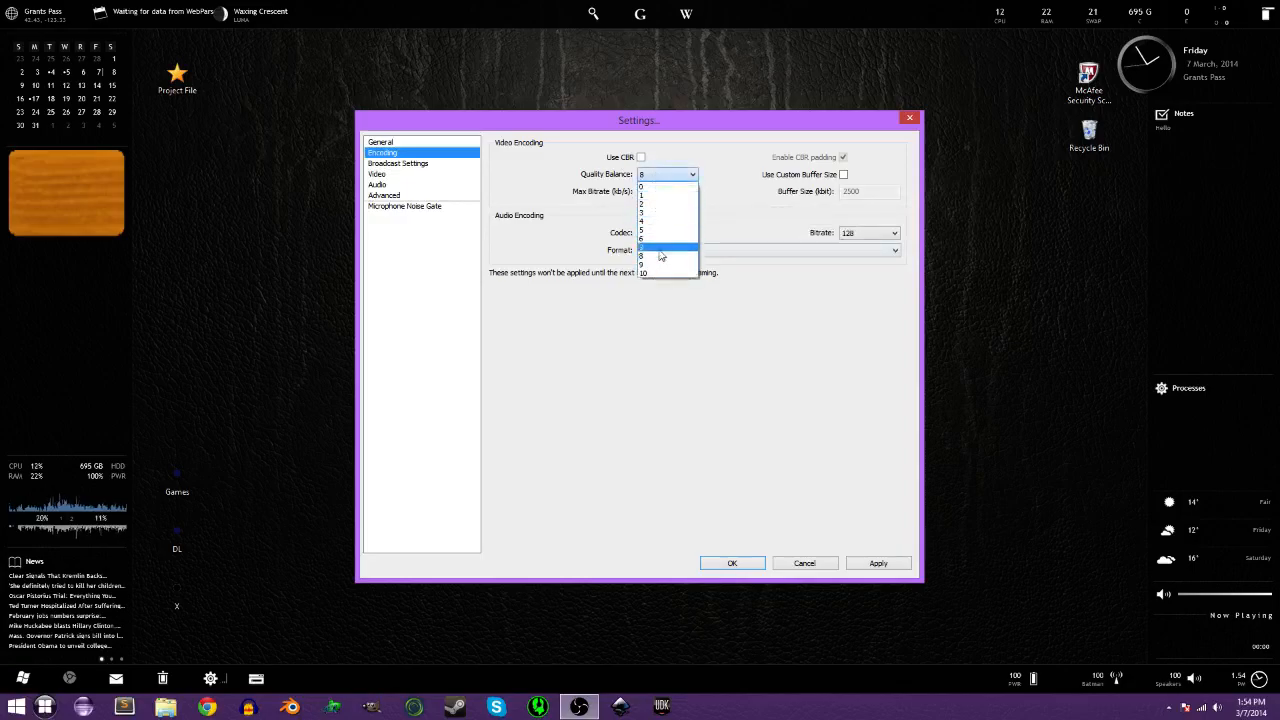
{"action": "left_click", "coordinate": [660, 257]}
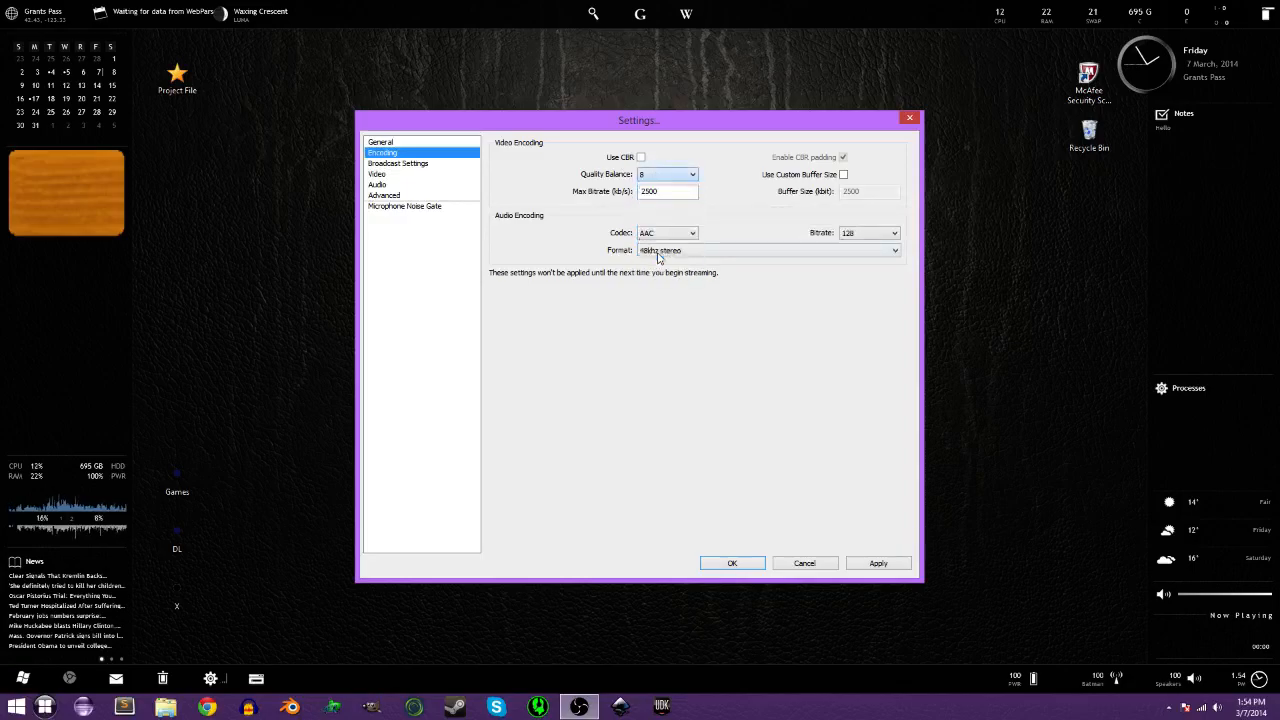
{"action": "left_click", "coordinate": [670, 196]}
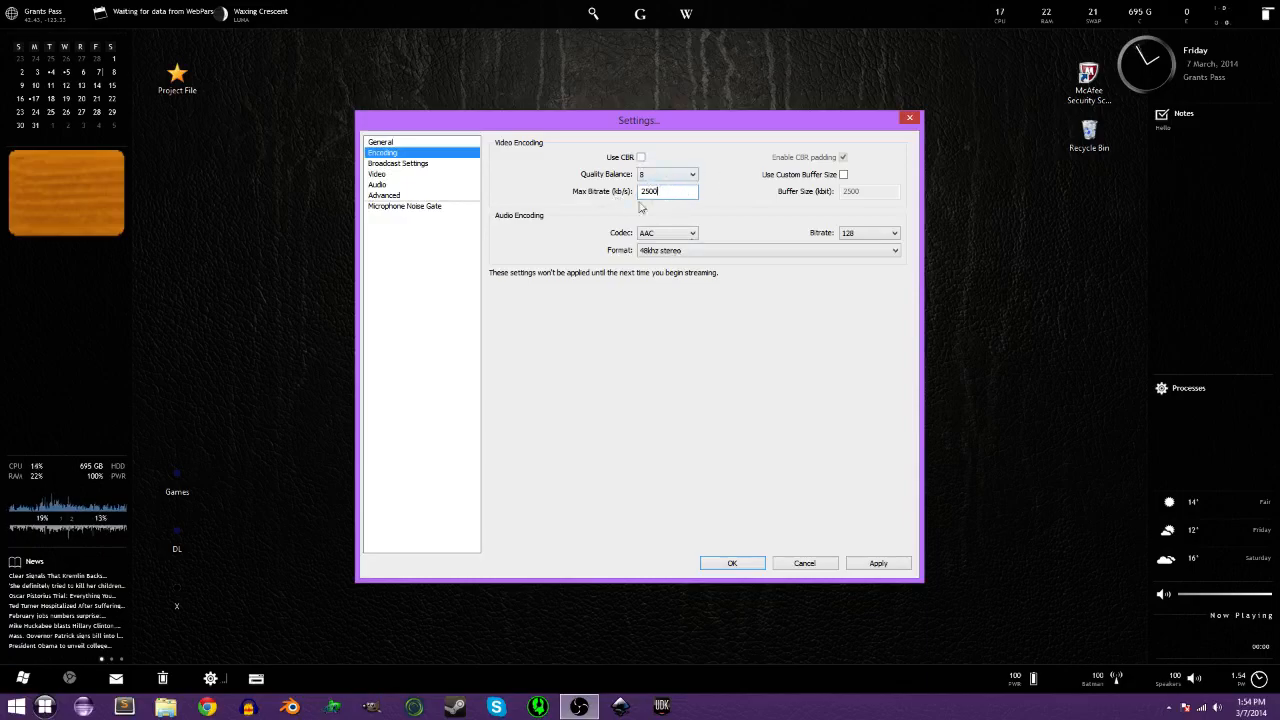
{"action": "left_click", "coordinate": [428, 164]}
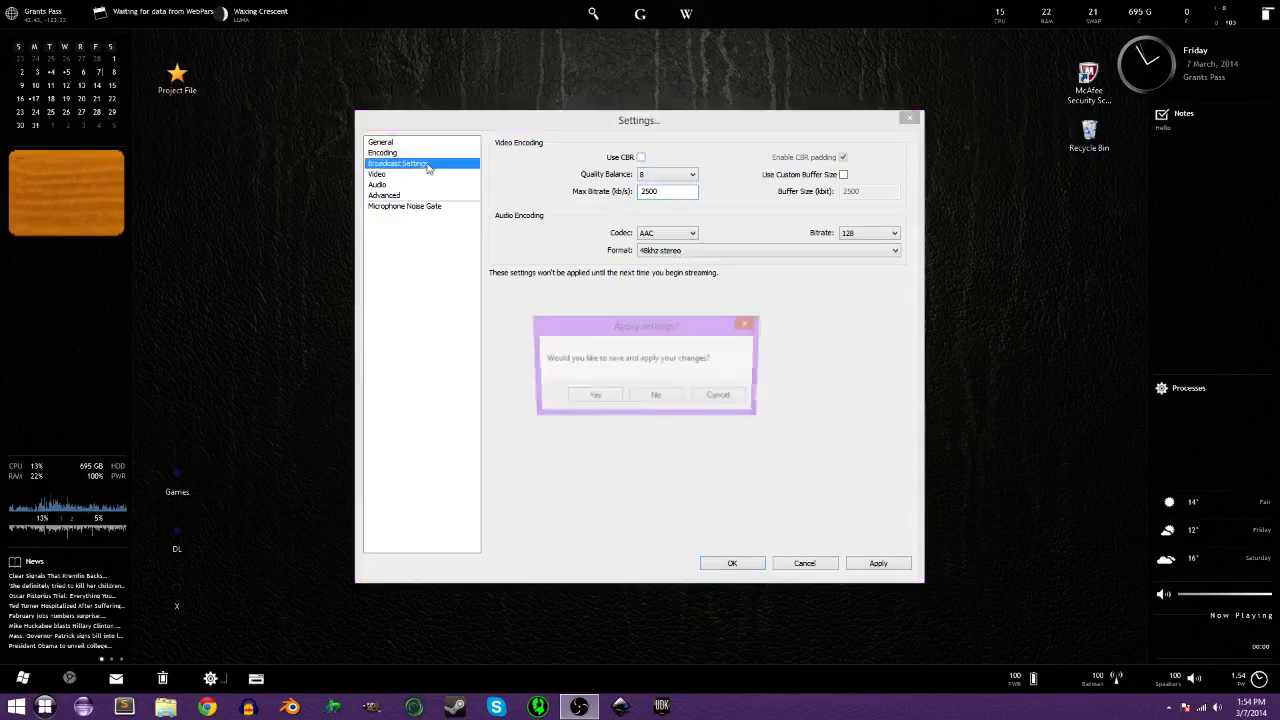
Decline saving the encoding changes and try File Output Only mode, inspecting its recording path.
{"action": "left_click", "coordinate": [674, 397]}
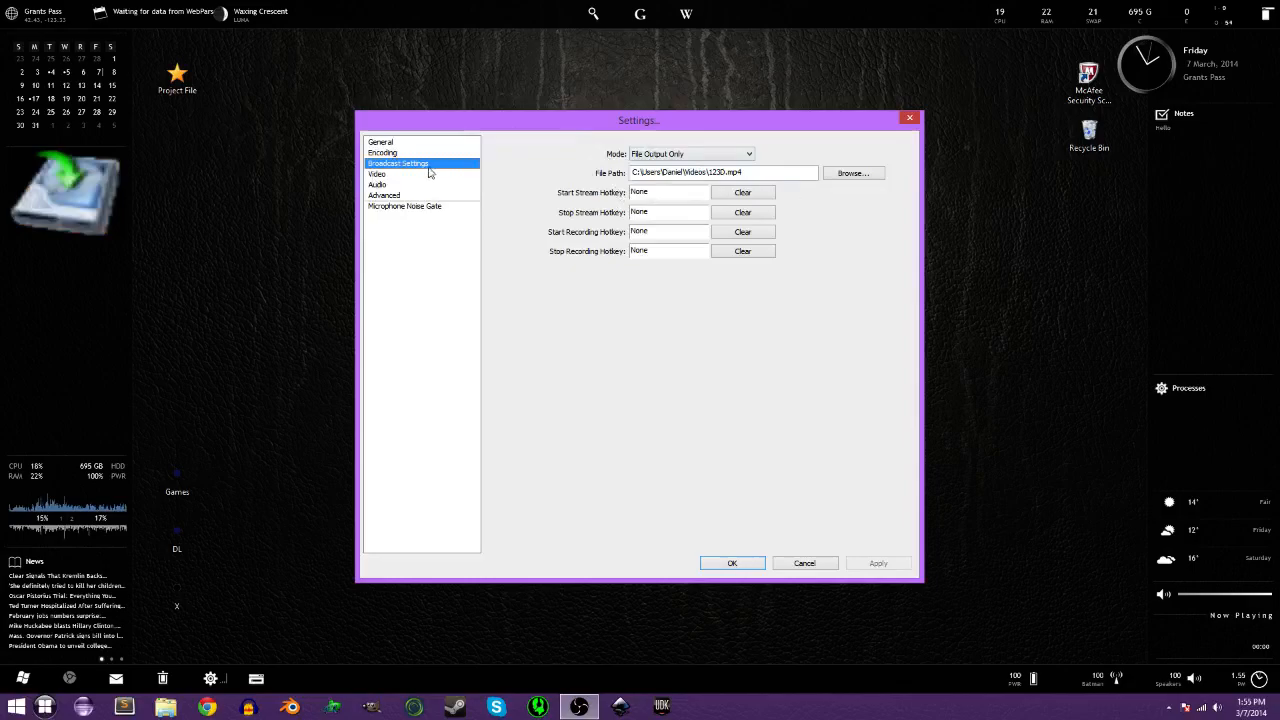
{"action": "left_click", "coordinate": [697, 156]}
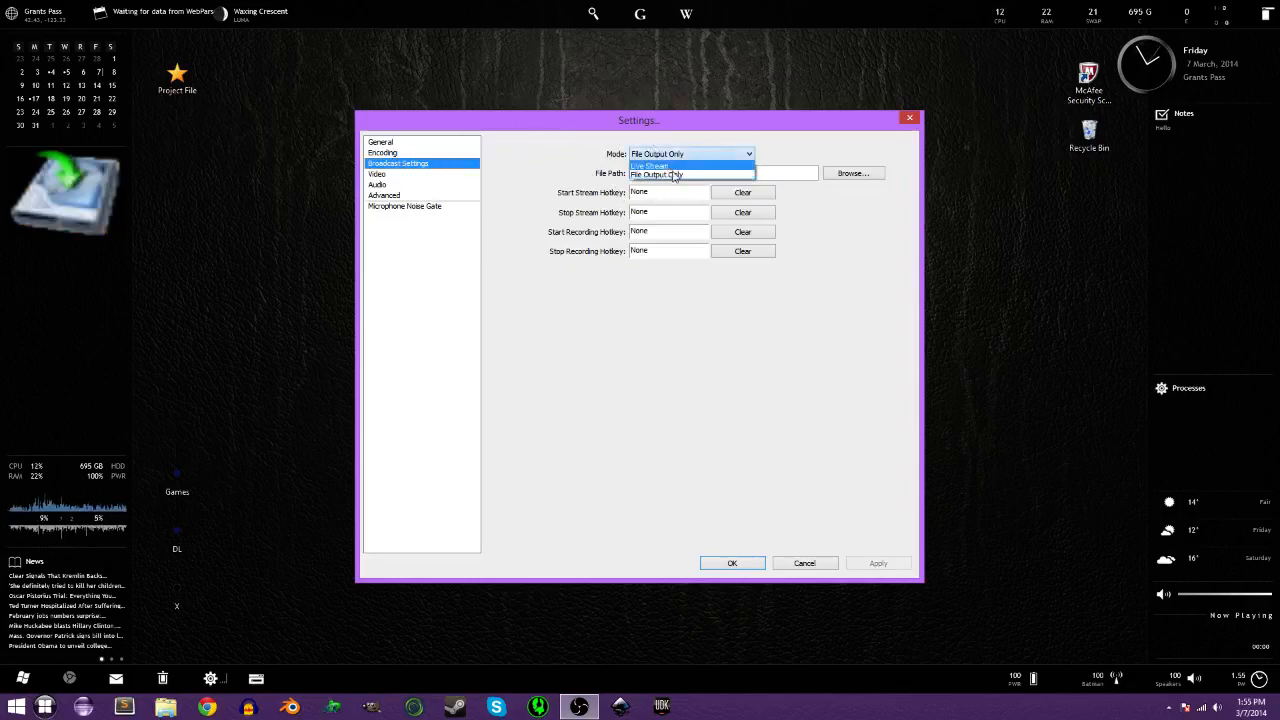
{"action": "left_click", "coordinate": [670, 174]}
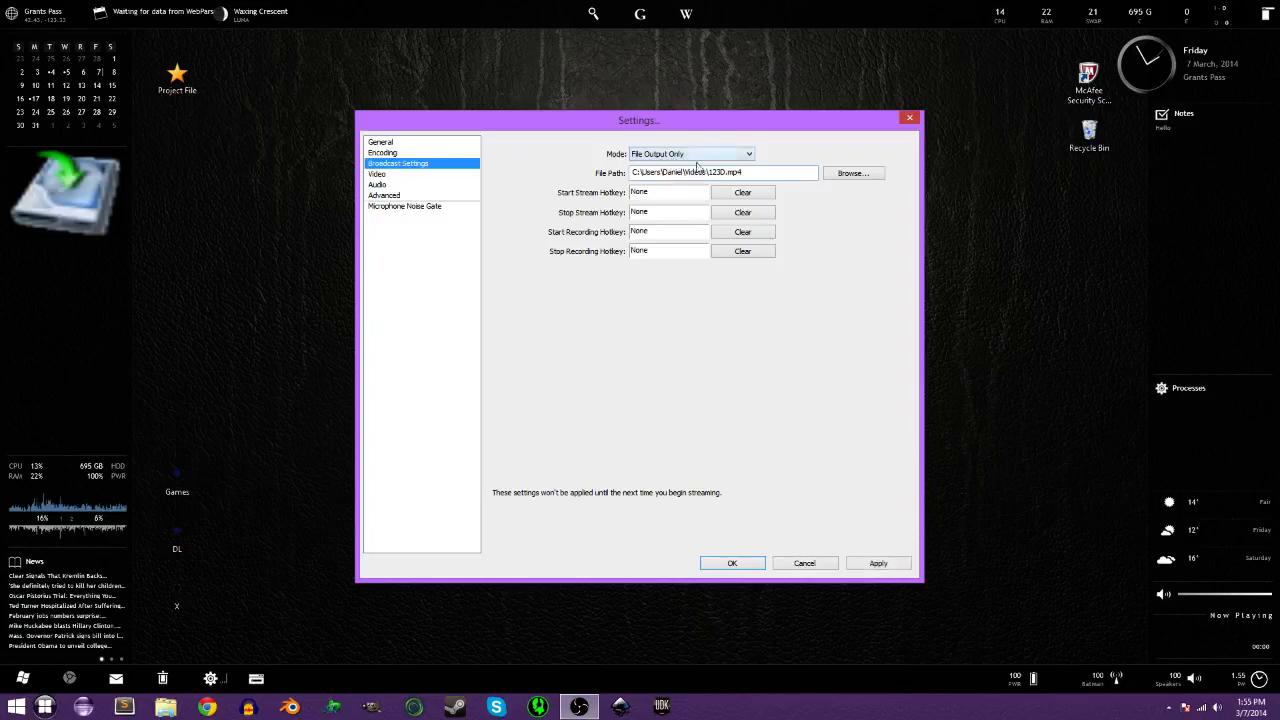
{"action": "left_click_drag", "start_coordinate": [632, 172], "coordinate": [750, 172]}
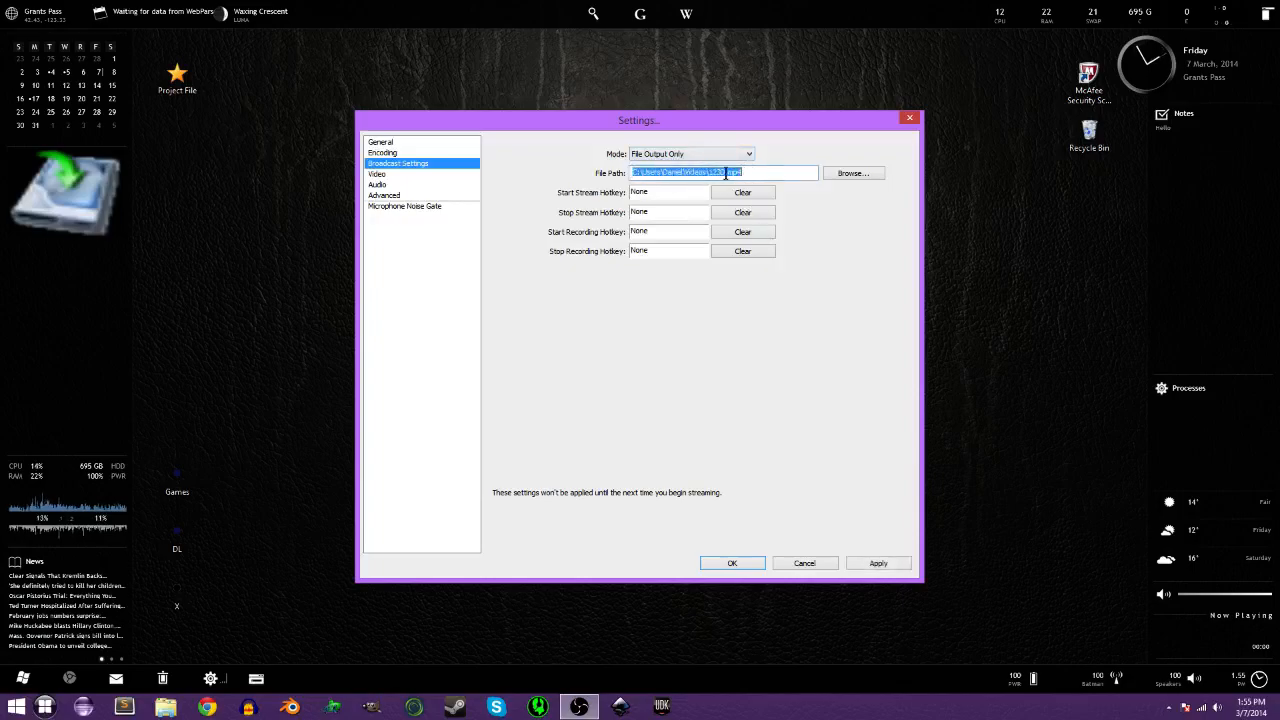
{"action": "left_click", "coordinate": [737, 172]}
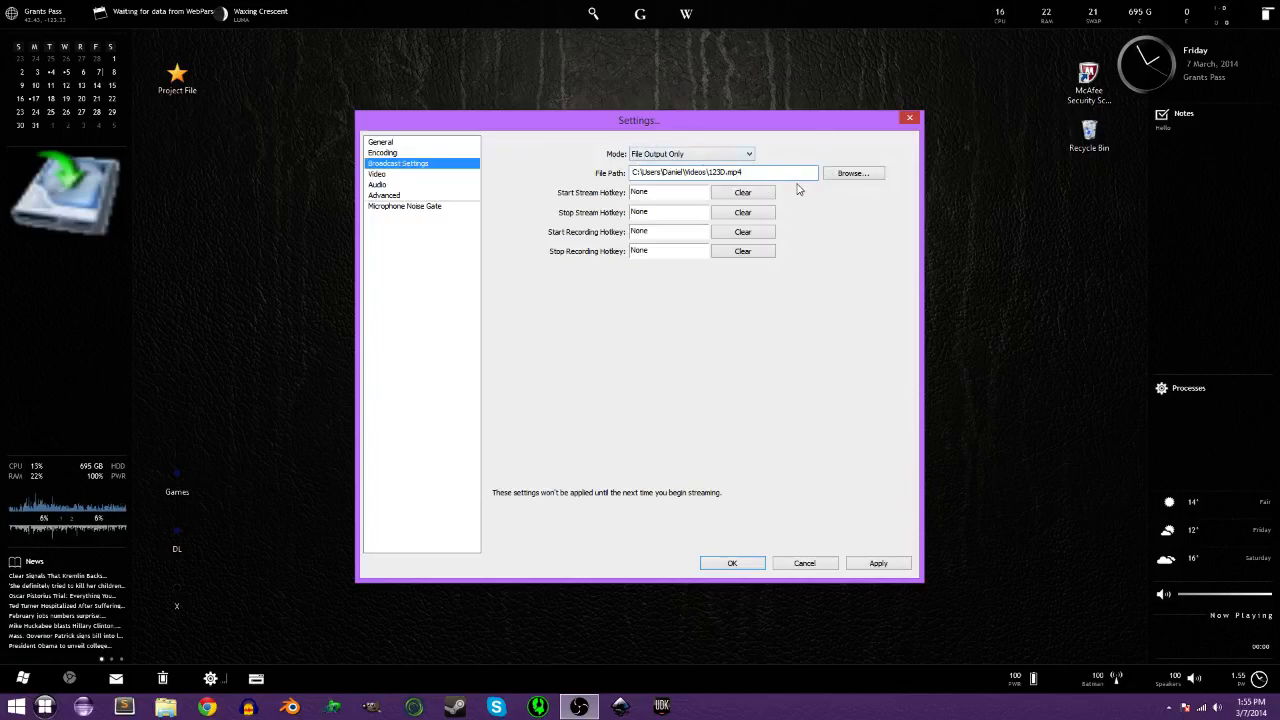
{"action": "left_click_drag", "start_coordinate": [726, 172], "coordinate": [709, 171]}
{"action": "left_click", "coordinate": [747, 176]}
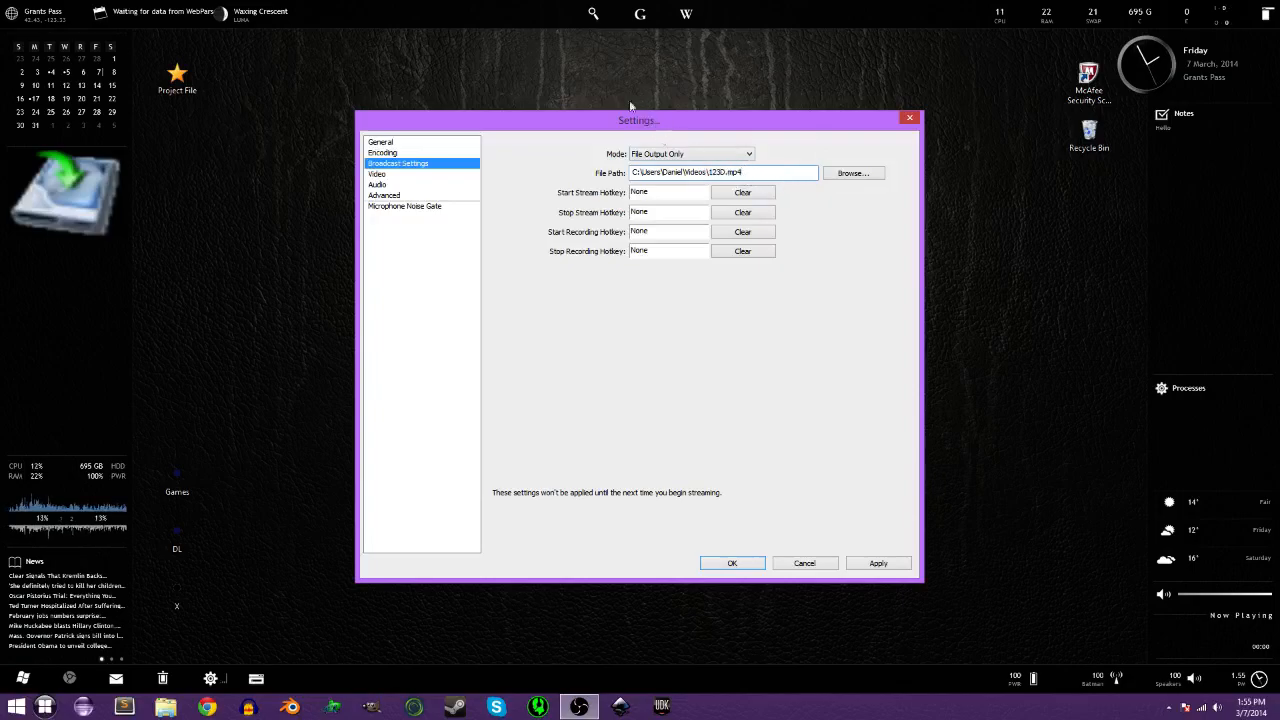
Set Mode to Live Stream with Twitch / Justin.tv and select the old stream key for replacement.
{"action": "left_click", "coordinate": [676, 156]}
{"action": "left_click", "coordinate": [692, 165]}
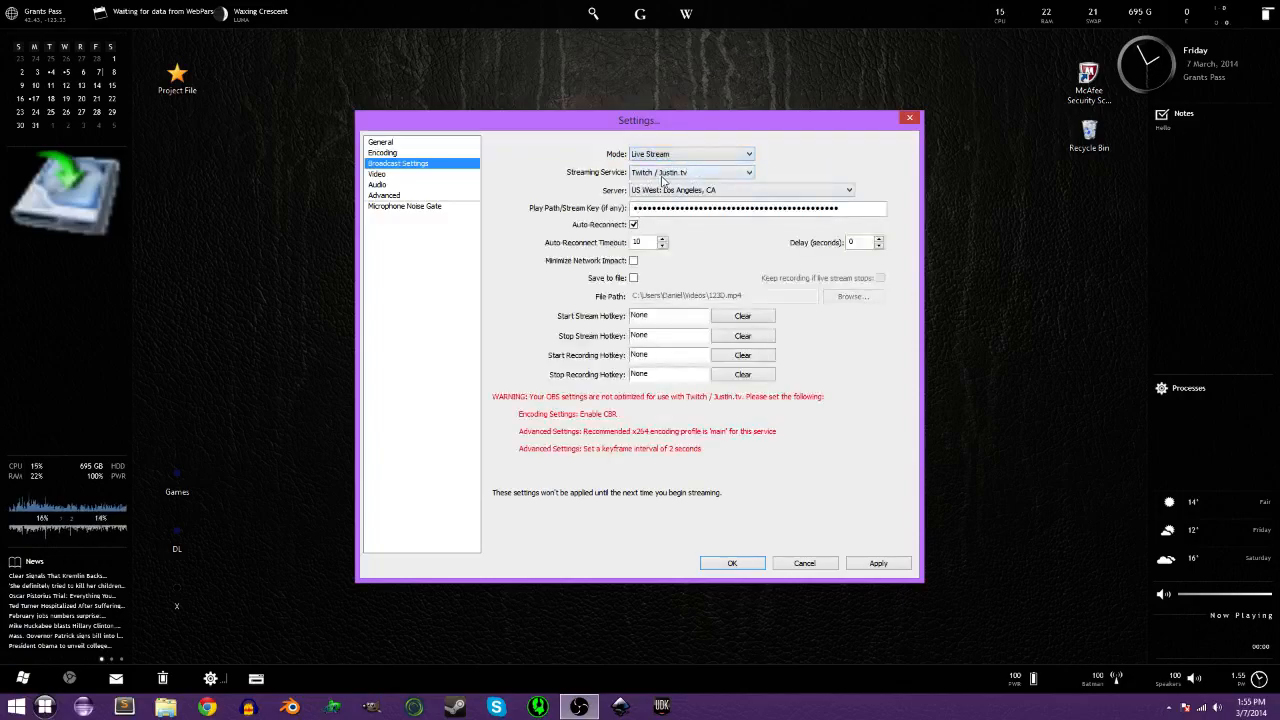
{"action": "left_click", "coordinate": [662, 175]}
{"action": "left_click", "coordinate": [665, 180]}
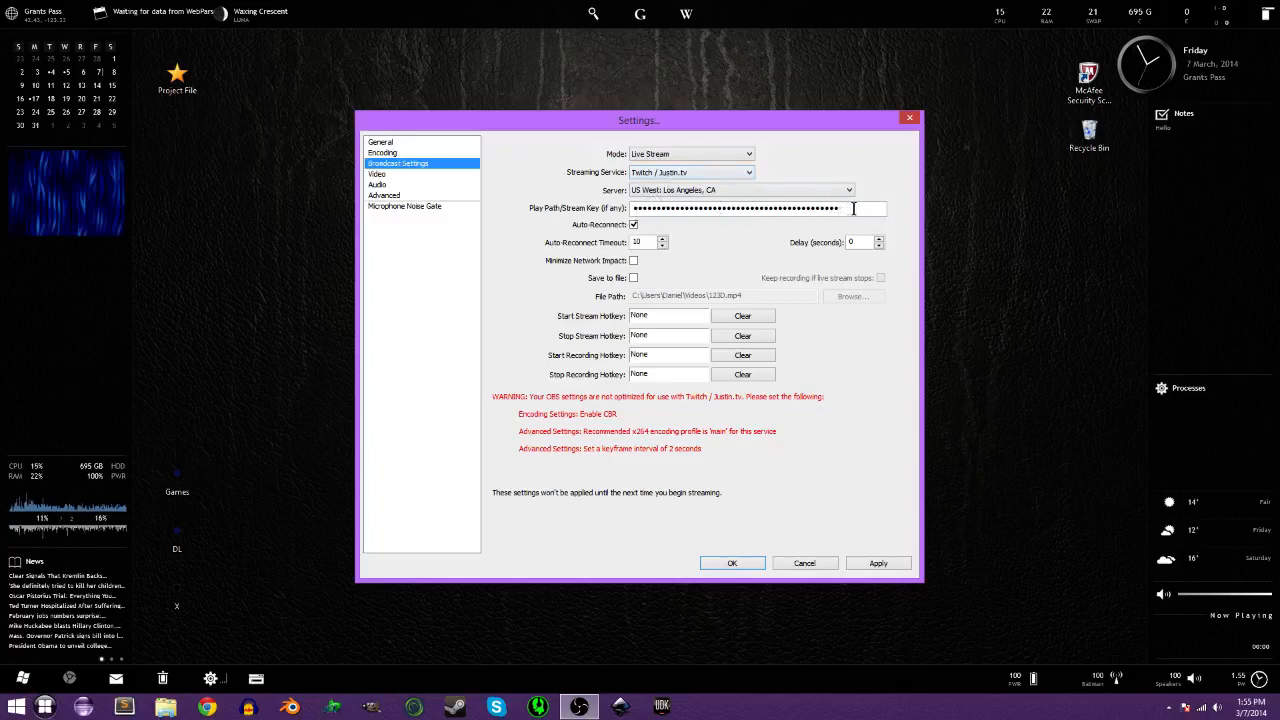
{"action": "left_click_drag", "start_coordinate": [853, 208], "coordinate": [634, 209]}
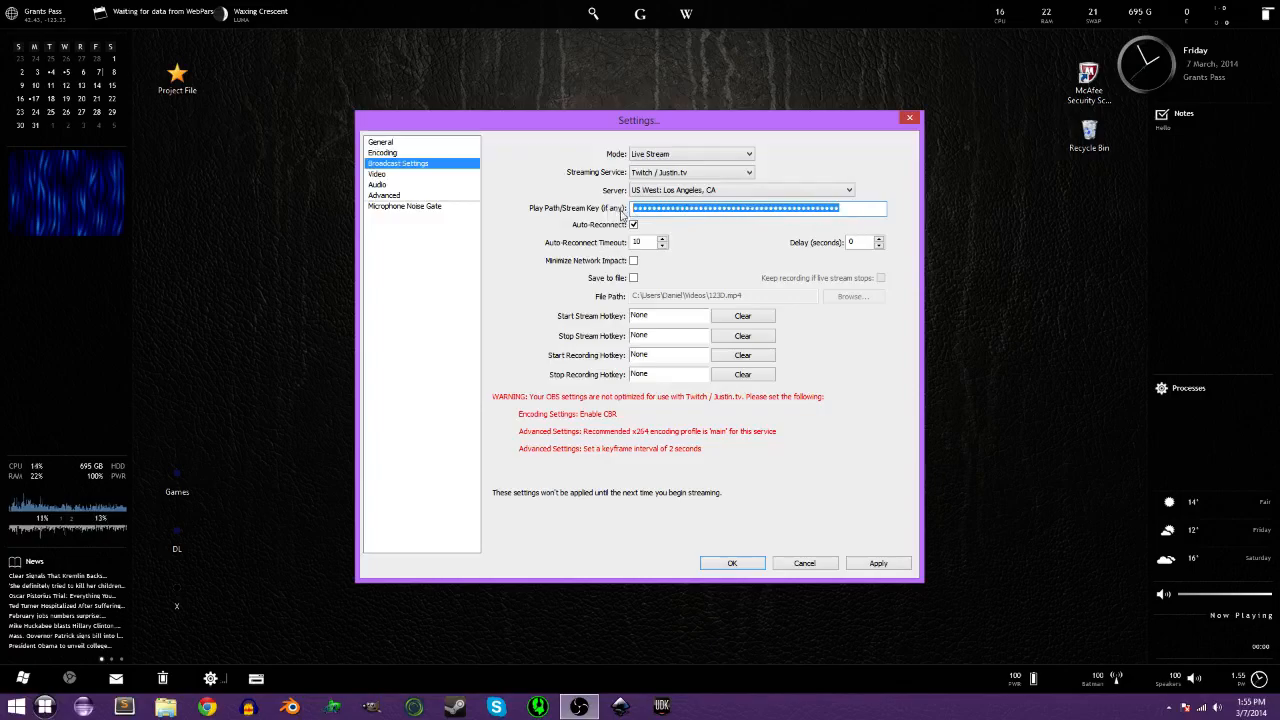
Open twitch.tv and reach the dashboard's Stream Key page via Broadcast While You Play.
{"action": "left_click", "coordinate": [224, 706]}
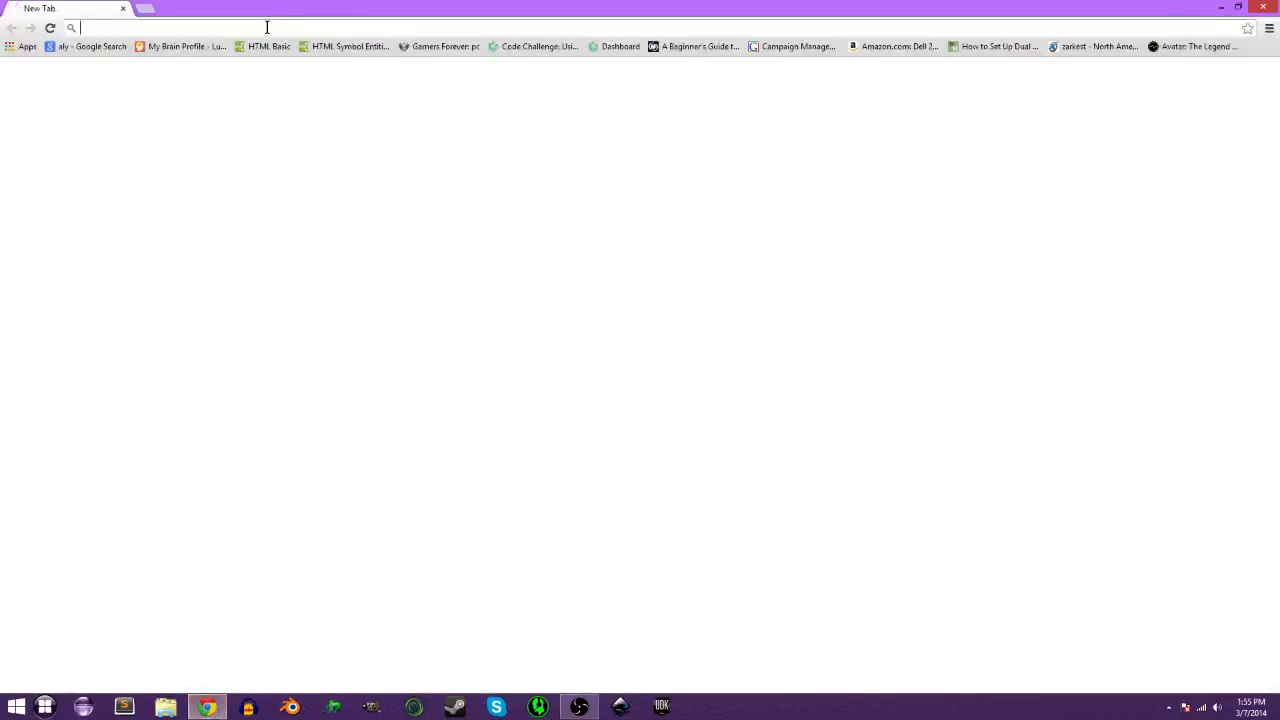
{"action": "type", "text": "twitch.tv/zarkestperm"}
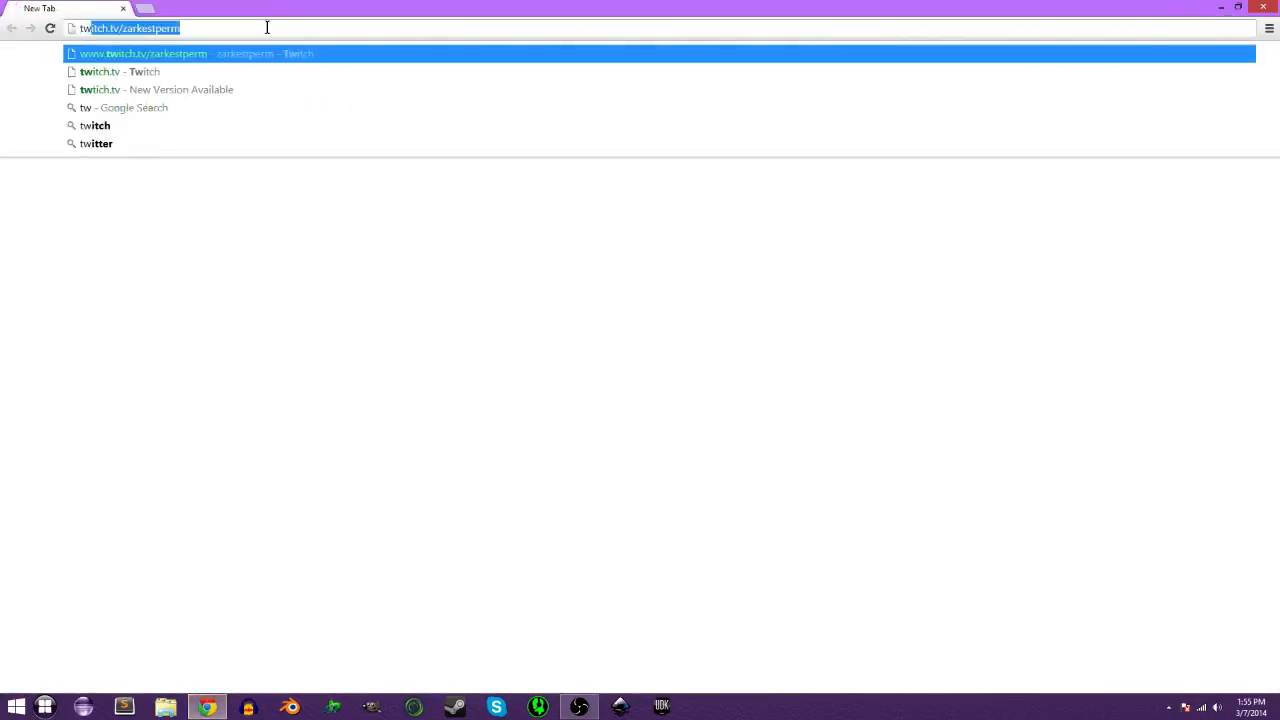
{"action": "left_click", "coordinate": [192, 72]}
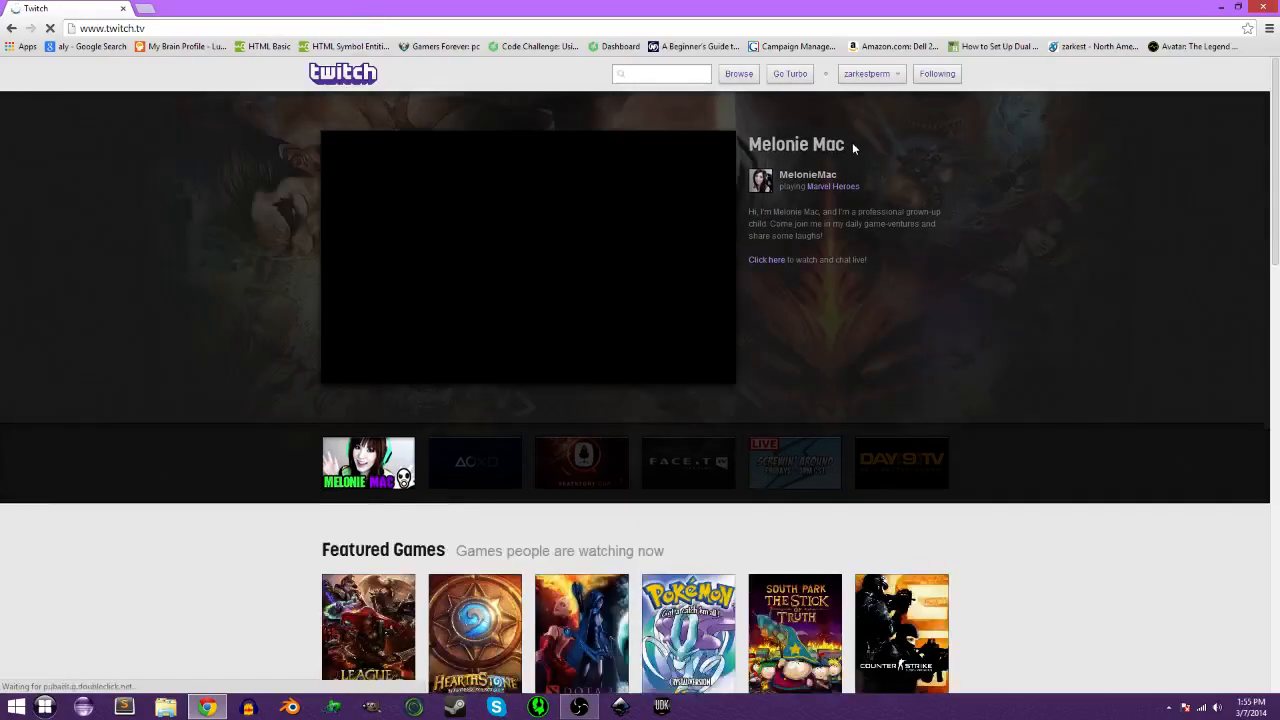
{"action": "scroll", "coordinate": [860, 90], "scroll_direction": "down", "scroll_amount": 2}
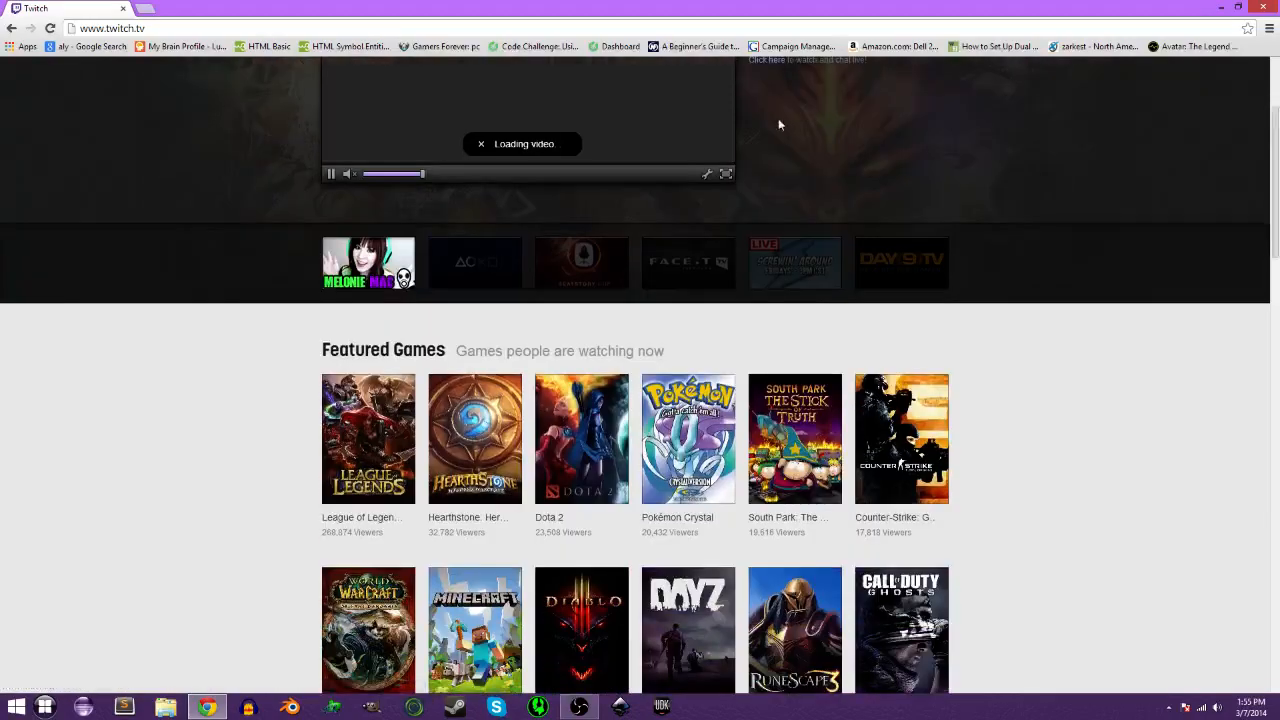
{"action": "left_click", "coordinate": [330, 177]}
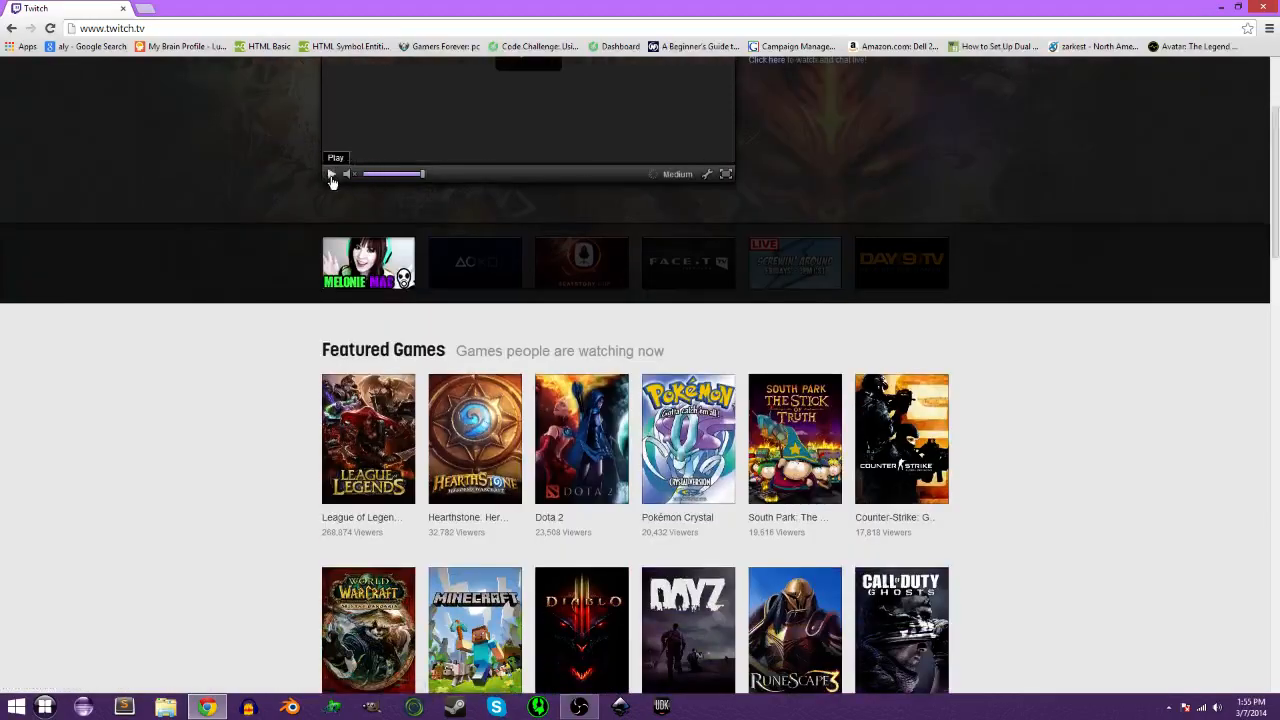
{"action": "scroll", "coordinate": [806, 92], "scroll_direction": "down", "scroll_amount": 3}
{"action": "scroll", "coordinate": [814, 108], "scroll_direction": "down", "scroll_amount": 10}
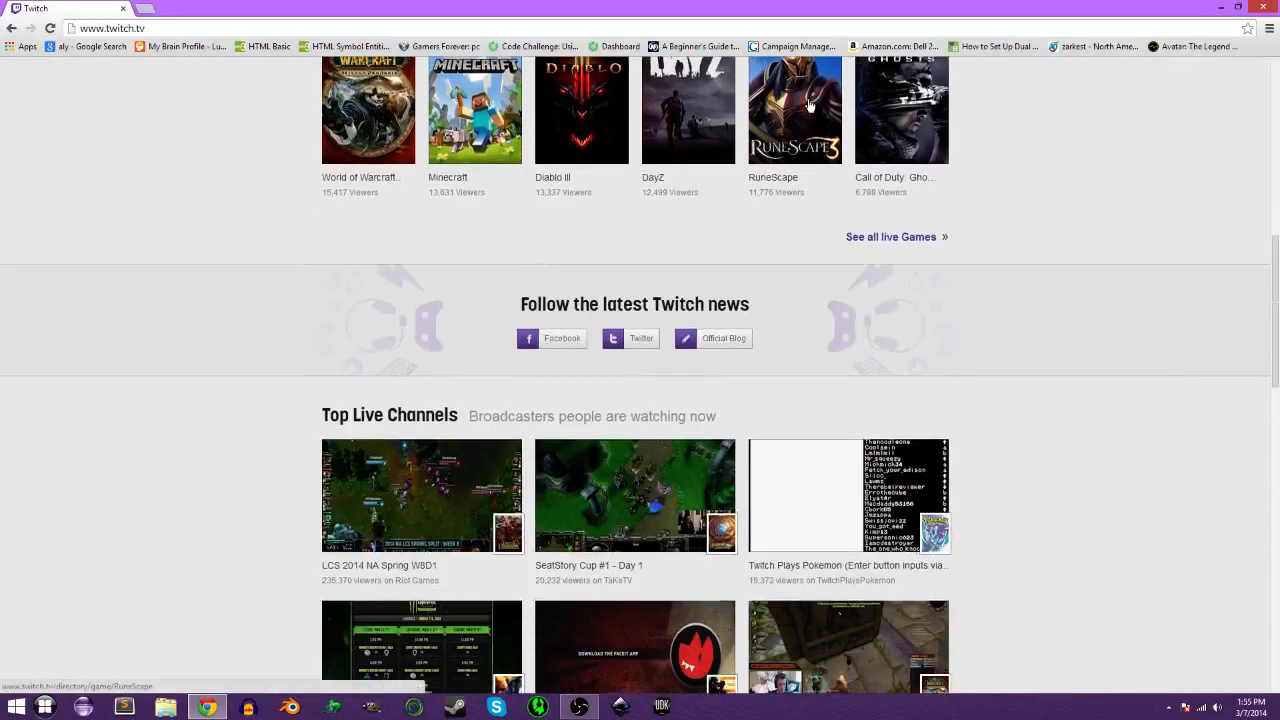
{"action": "scroll", "coordinate": [810, 106], "scroll_direction": "down", "scroll_amount": 1}
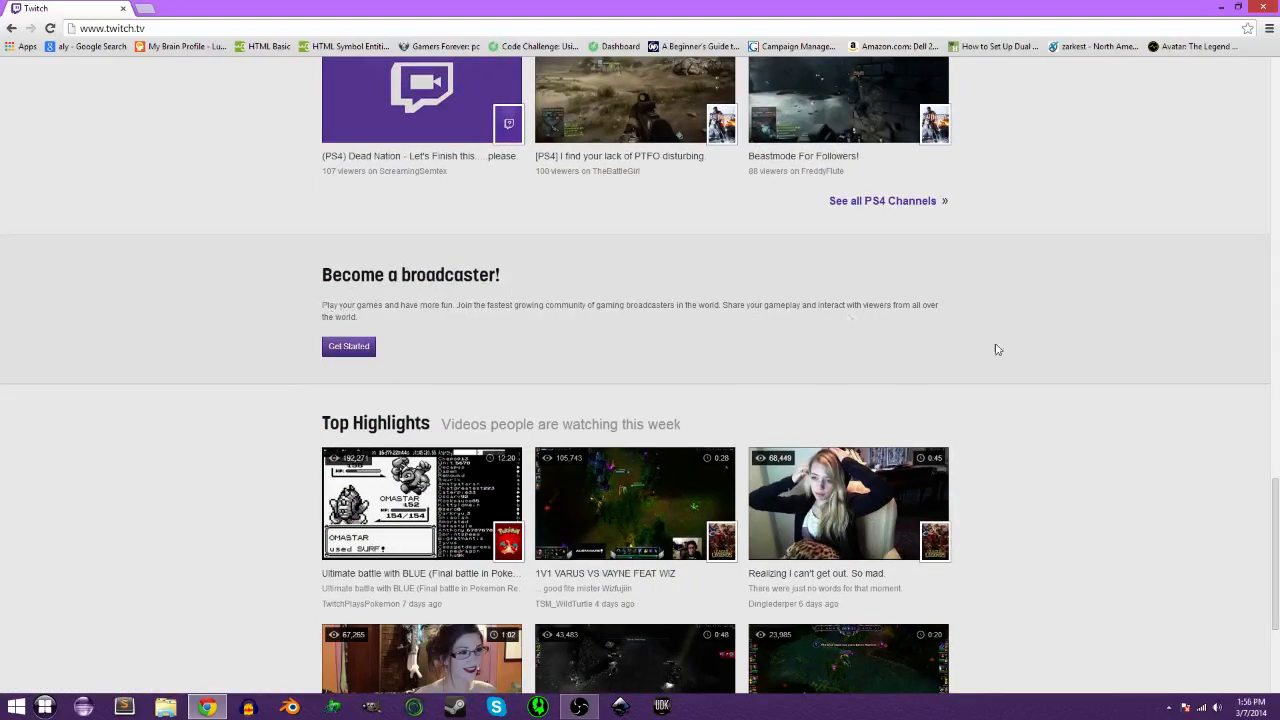
{"action": "left_click", "coordinate": [370, 350]}
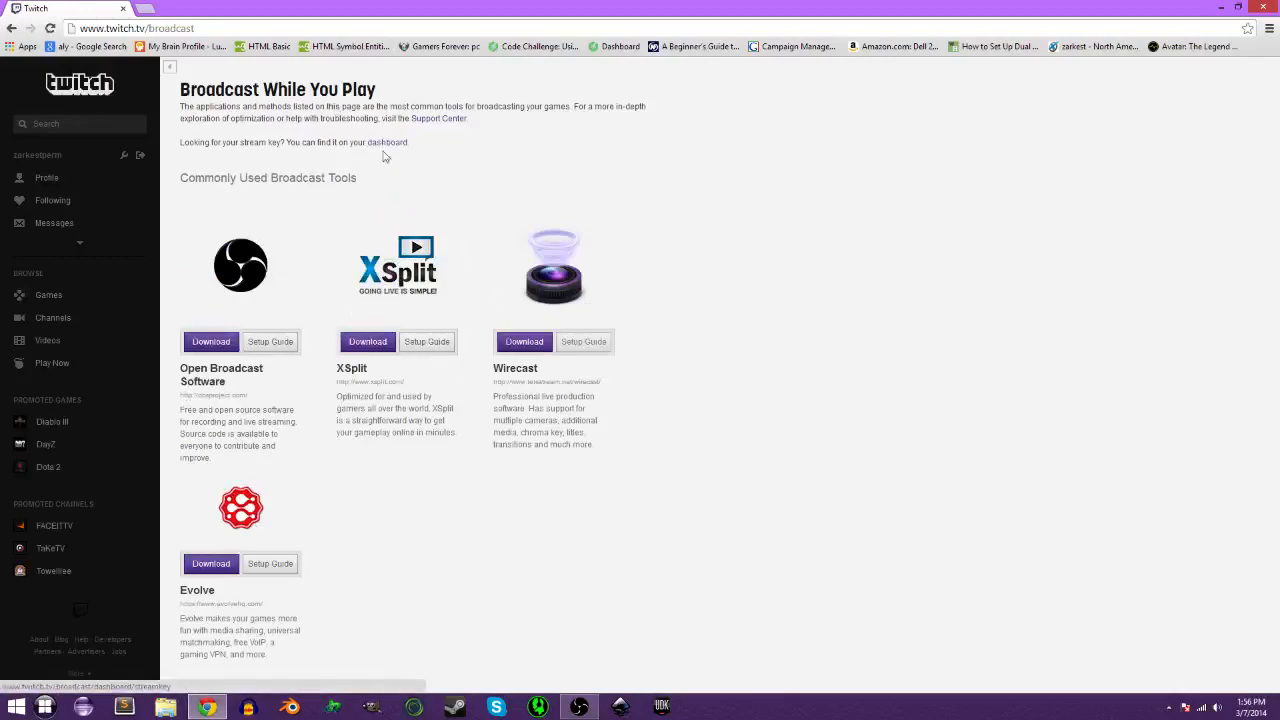
{"action": "left_click", "coordinate": [395, 144]}
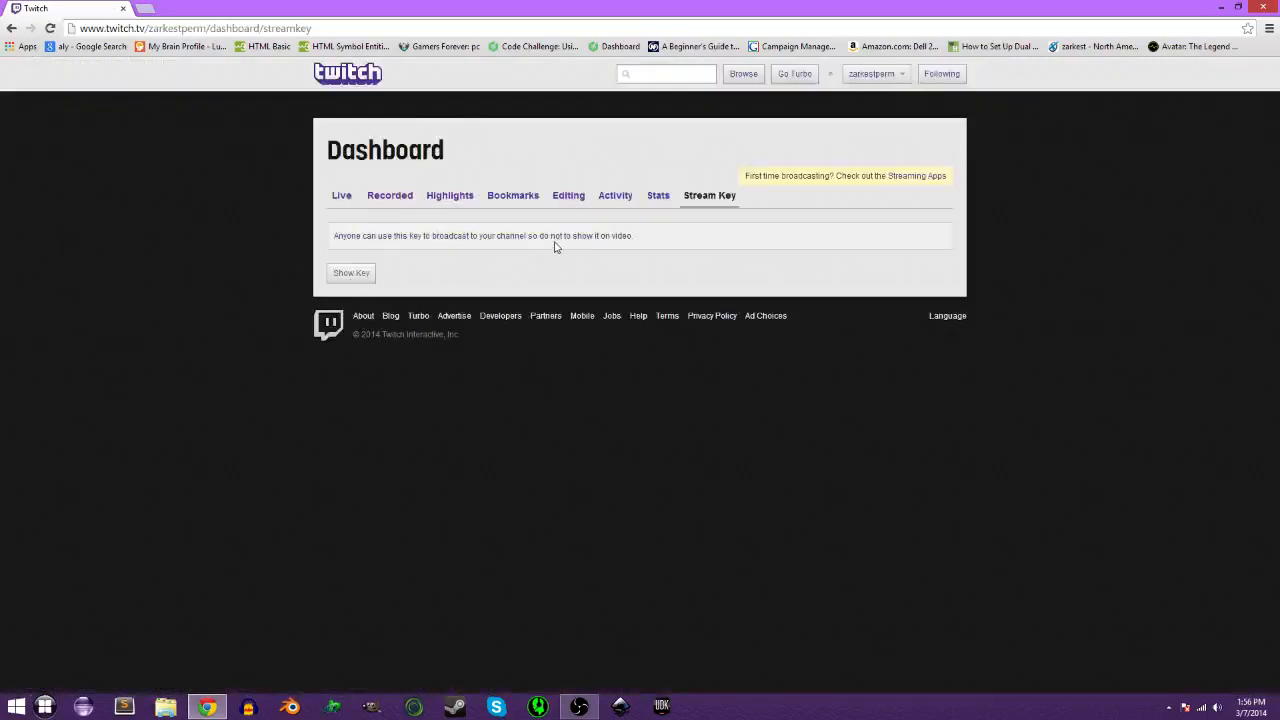
Review the Video, Audio and Advanced settings pages without saving broadcast changes, then confirm with OK.
{"action": "left_click", "coordinate": [1221, 8]}
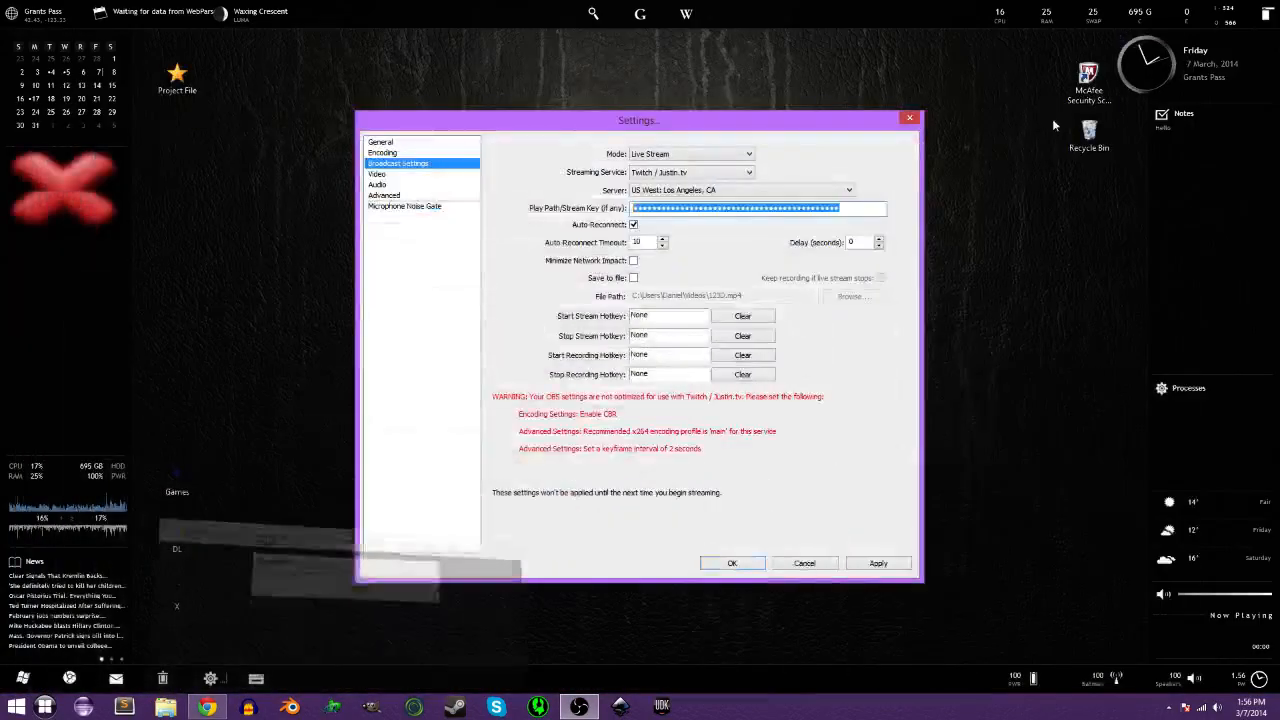
{"action": "left_click", "coordinate": [840, 209]}
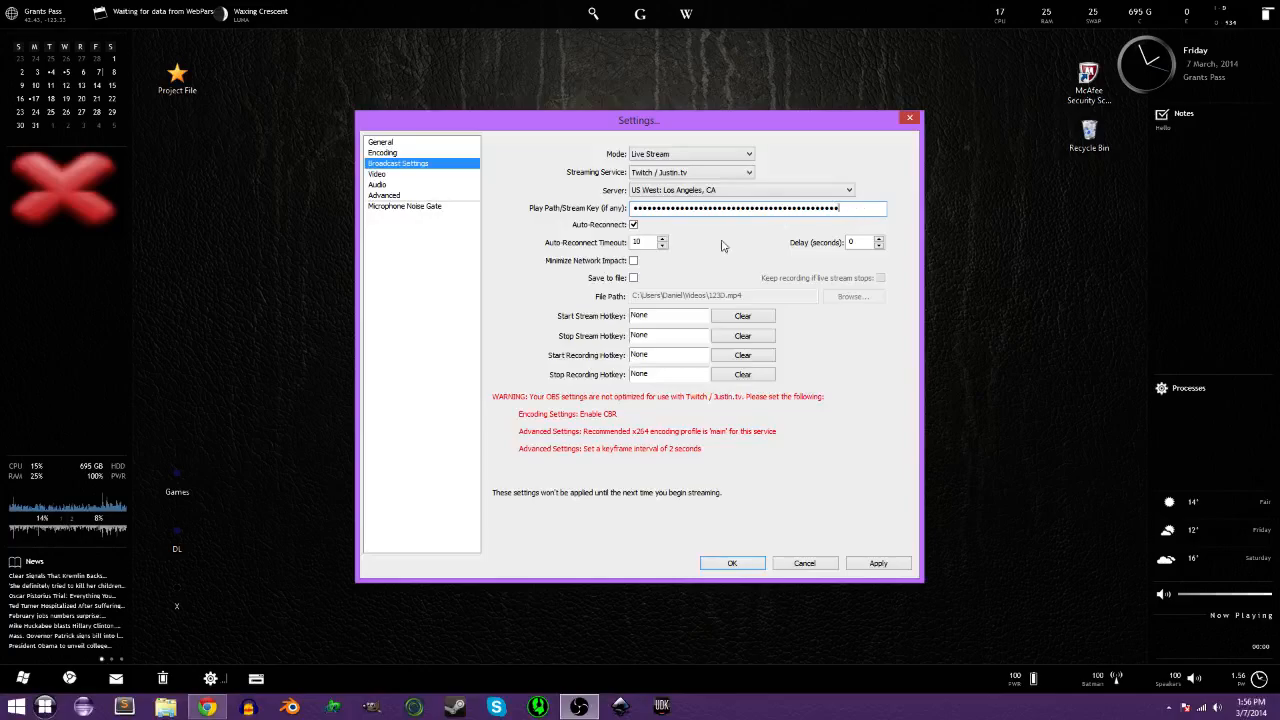
{"action": "left_click", "coordinate": [377, 174]}
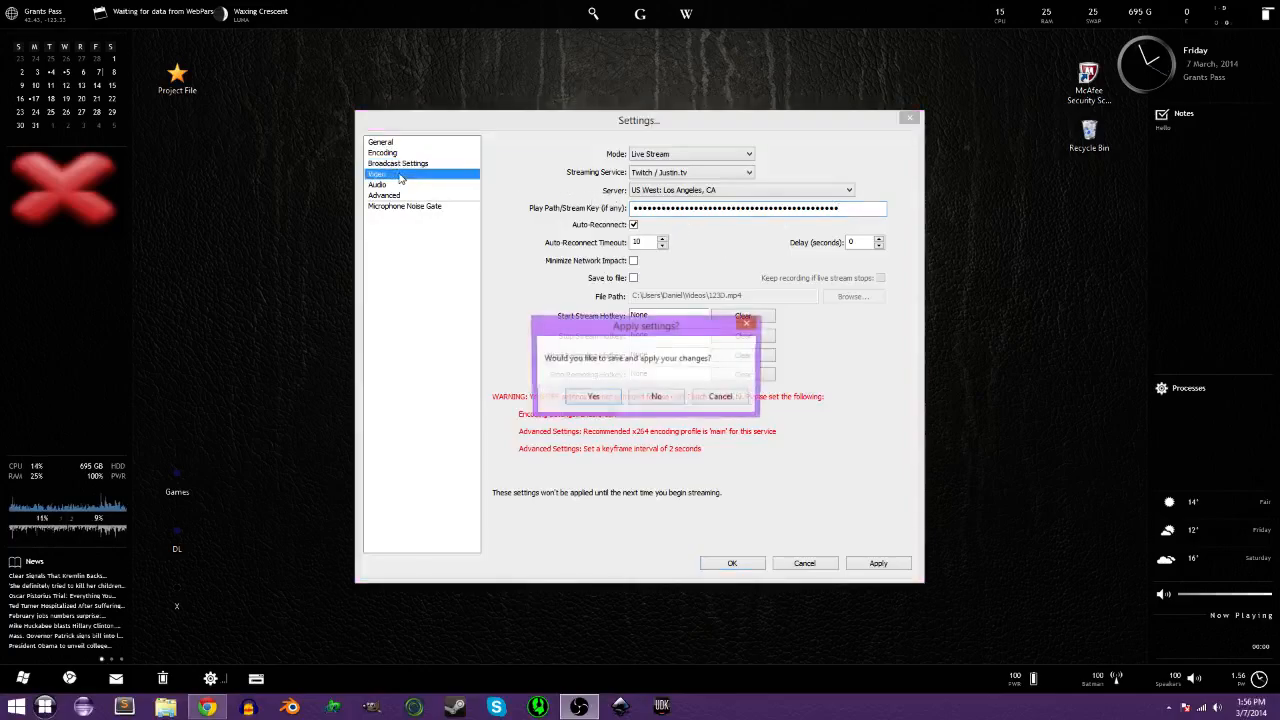
{"action": "left_click", "coordinate": [639, 398]}
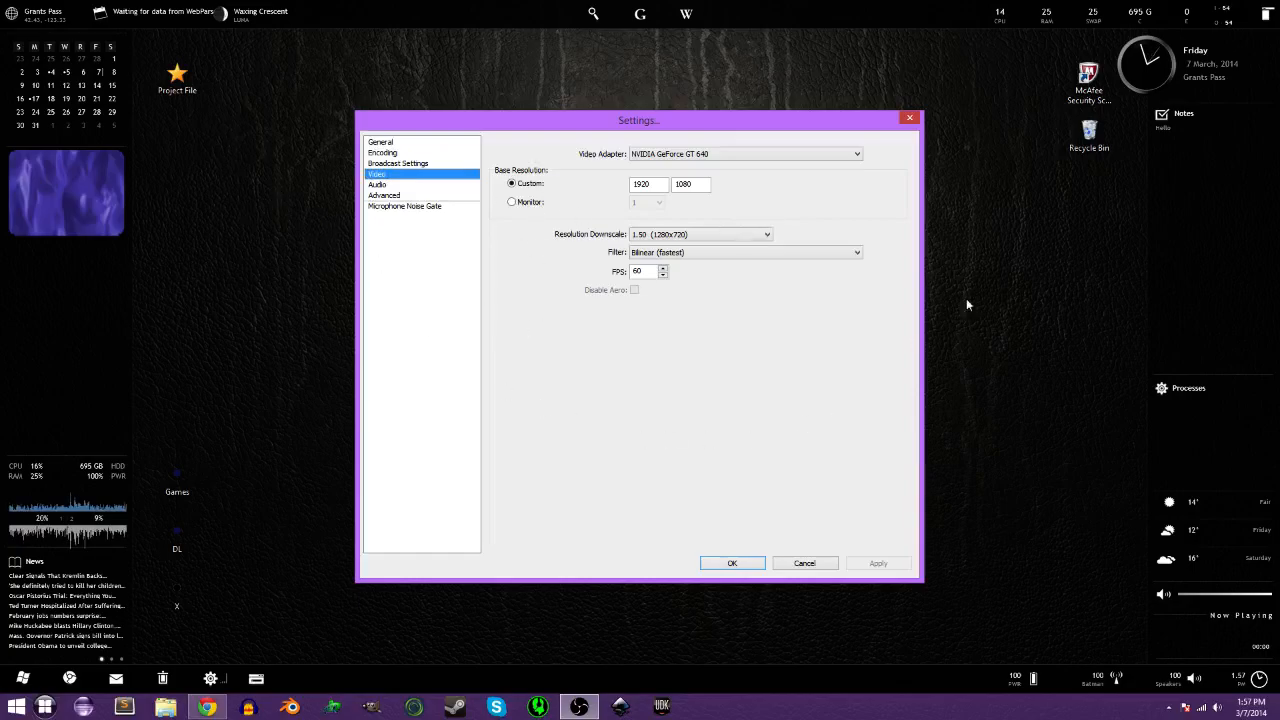
{"action": "left_click", "coordinate": [378, 185]}
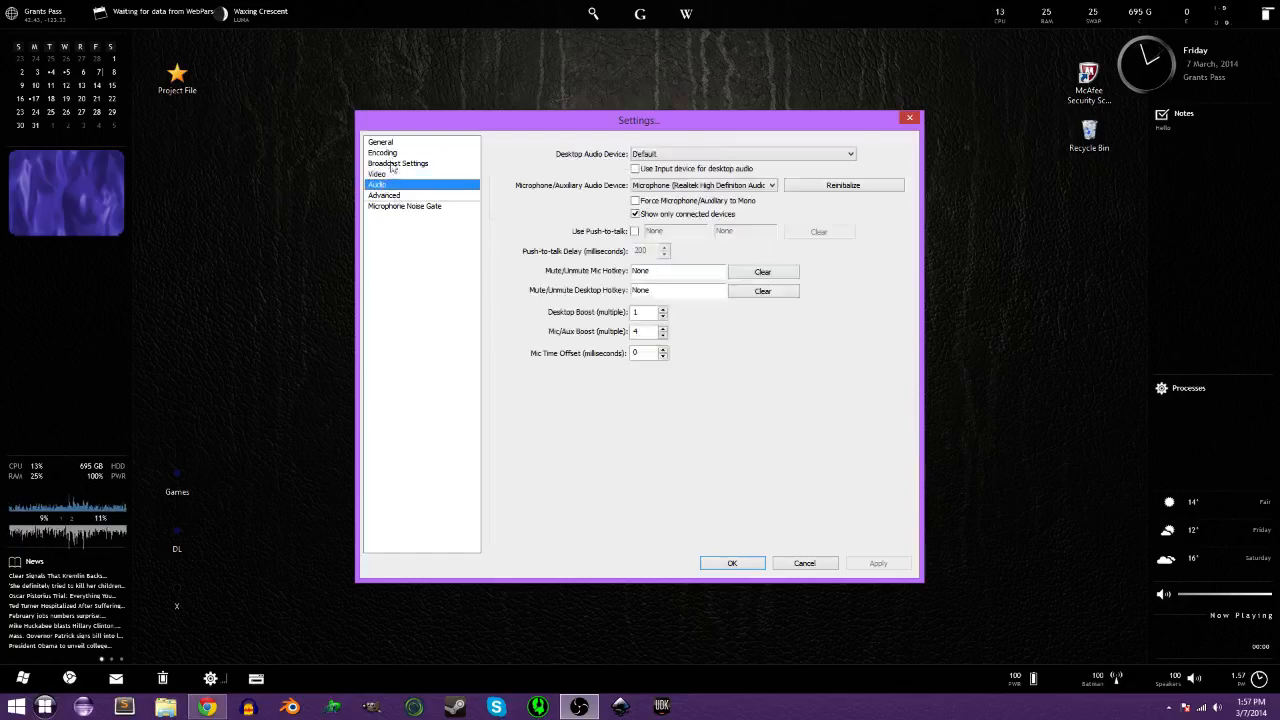
{"action": "left_click", "coordinate": [378, 174]}
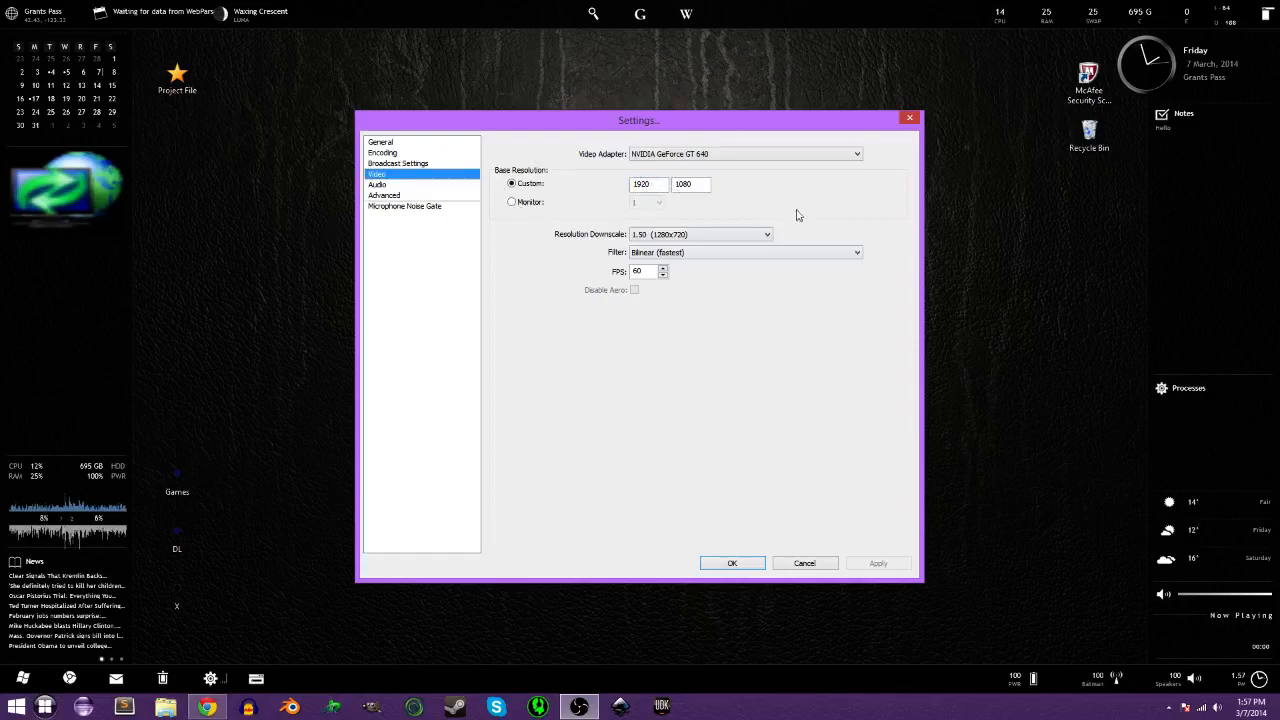
{"action": "left_click", "coordinate": [386, 195]}
{"action": "left_click", "coordinate": [393, 187]}
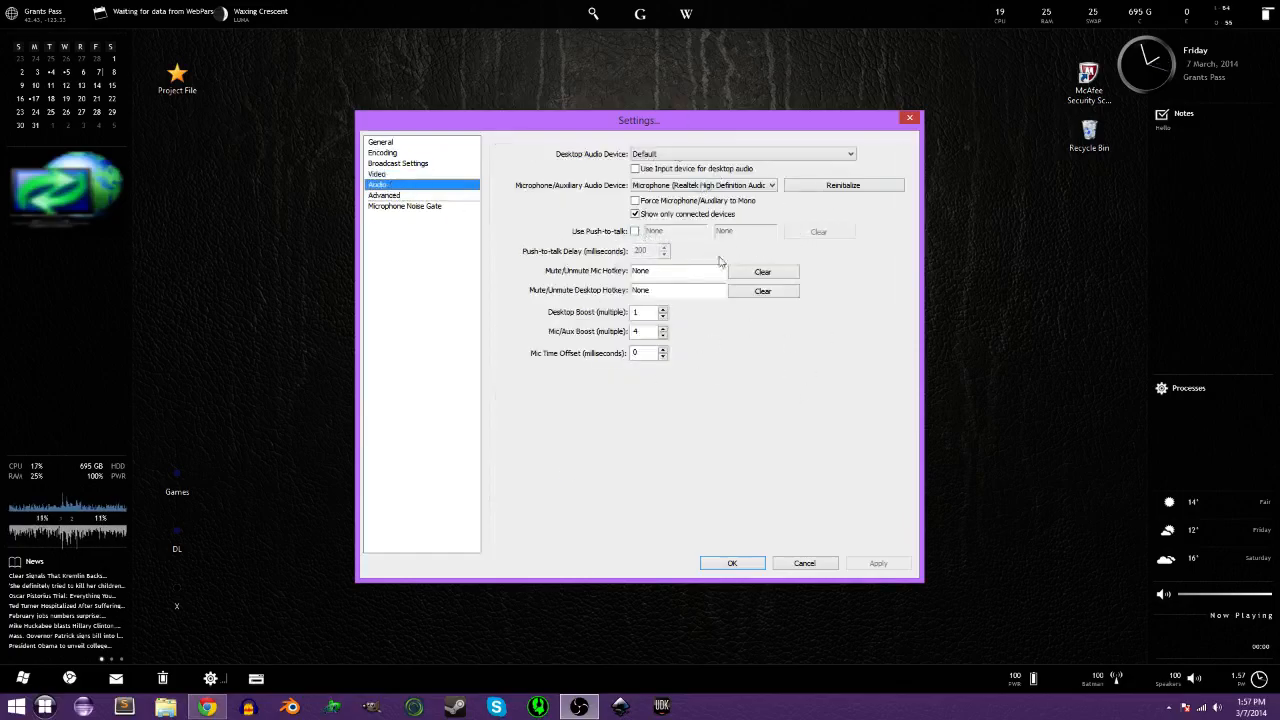
{"action": "left_click", "coordinate": [384, 196]}
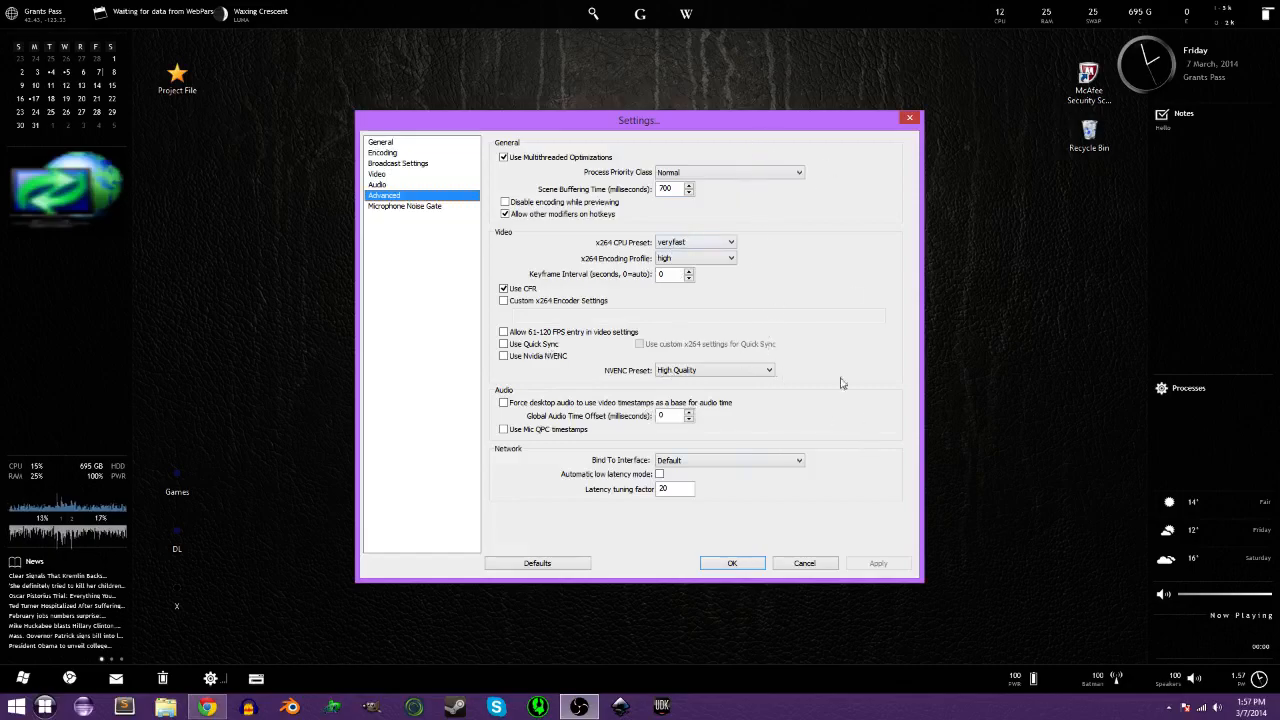
{"action": "left_click", "coordinate": [732, 563]}
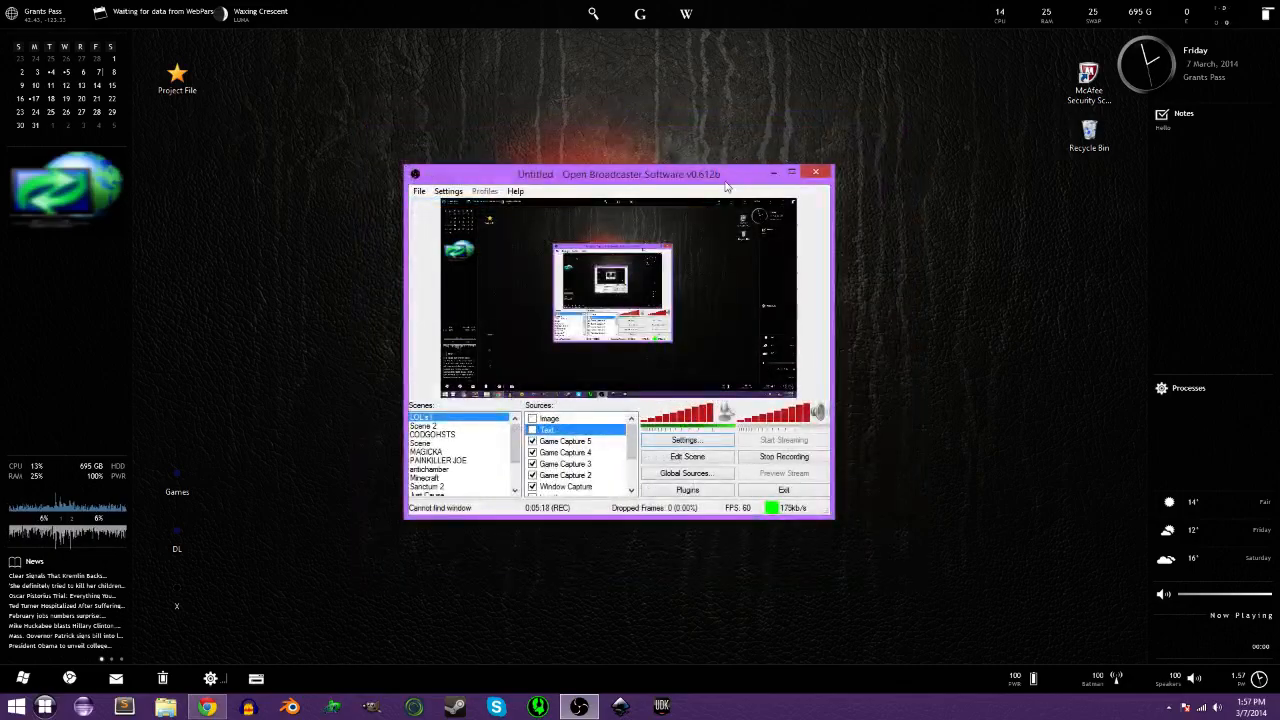
Nudge the OBS window upward and cancel an unneeded new-scene dialog.
{"action": "left_click_drag", "start_coordinate": [727, 183], "coordinate": [733, 163]}
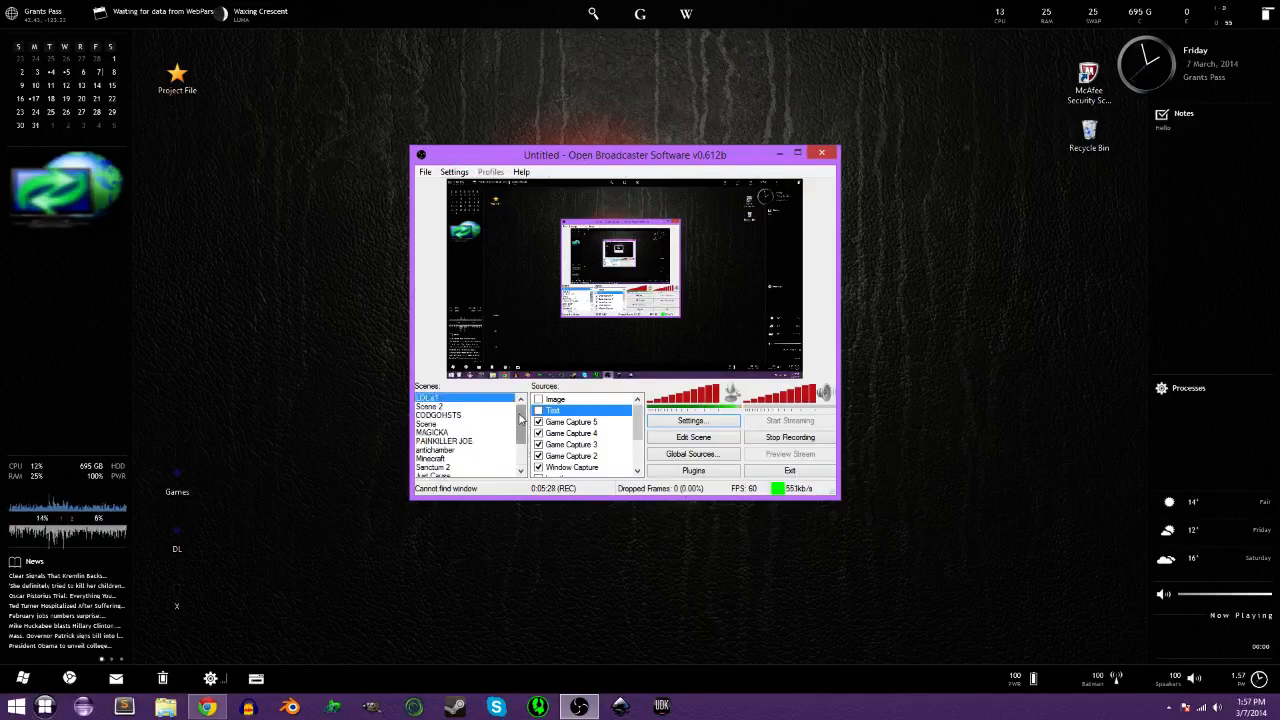
{"action": "mouse_move", "coordinate": [639, 421]}
{"action": "left_mouse_down"}
{"action": "mouse_move", "coordinate": [639, 464]}
{"action": "mouse_move", "coordinate": [633, 399]}
{"action": "left_mouse_up"}
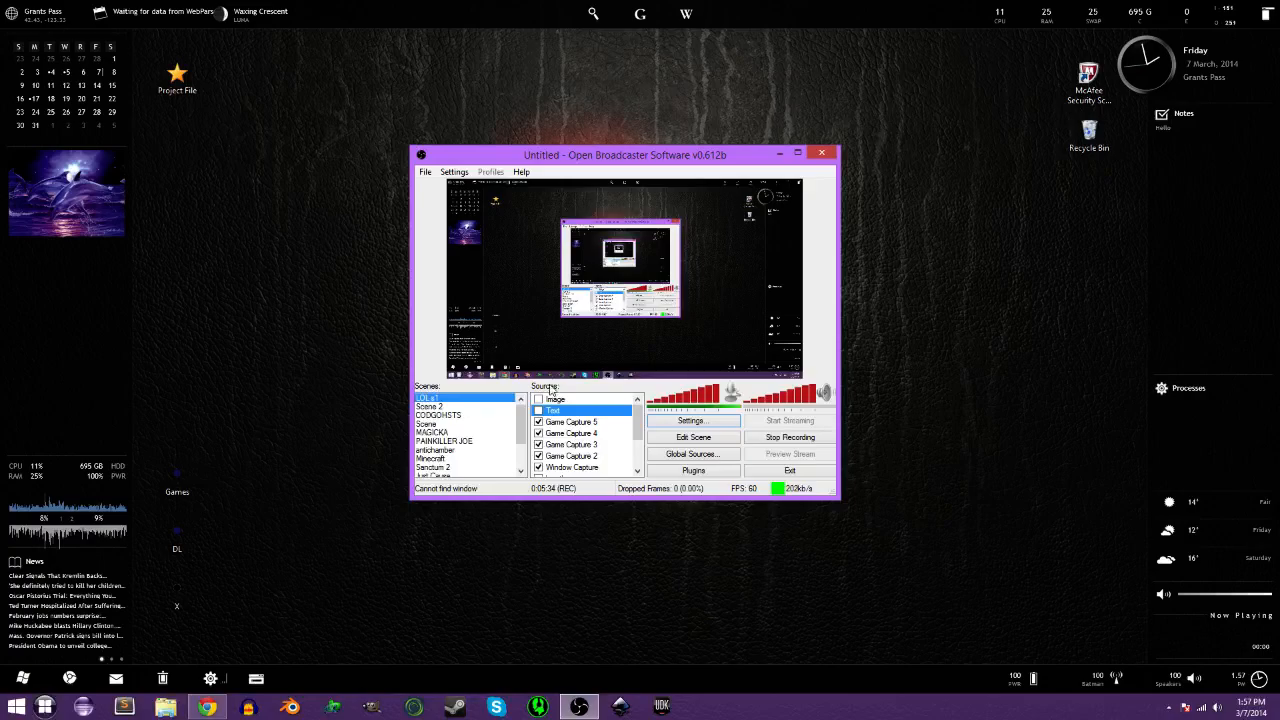
{"action": "right_click", "coordinate": [451, 400]}
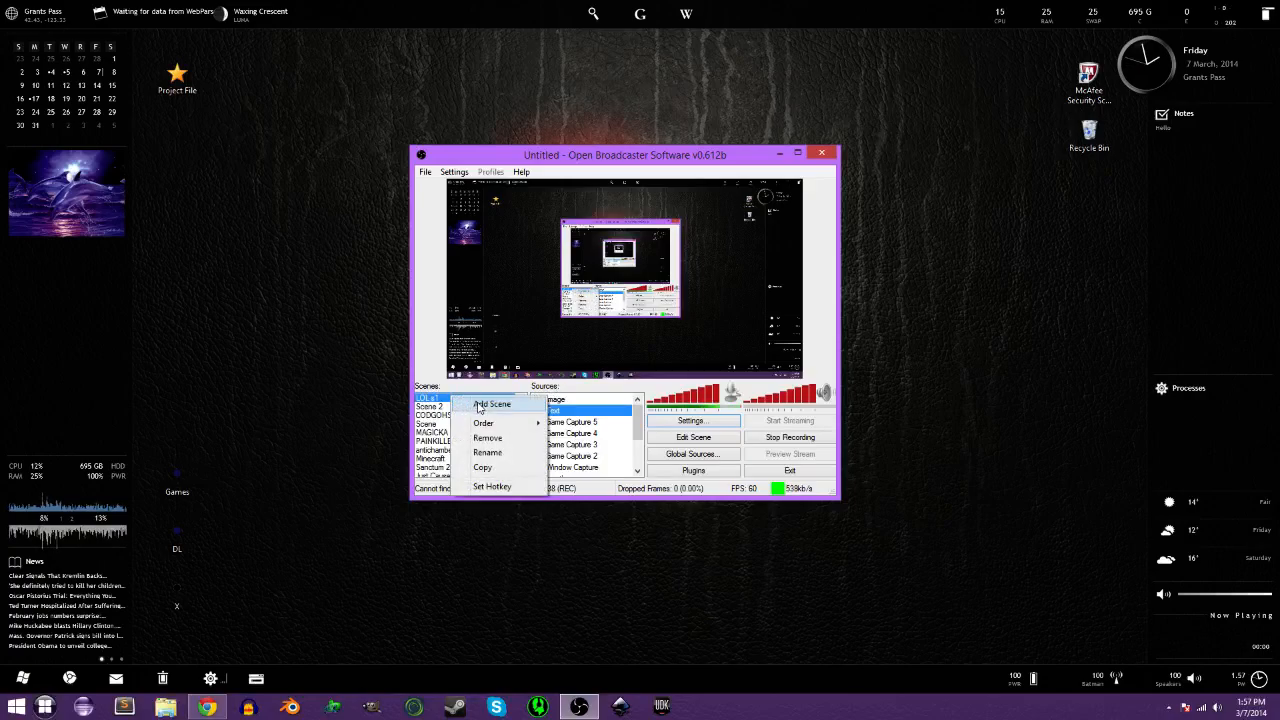
{"action": "left_click", "coordinate": [480, 404]}
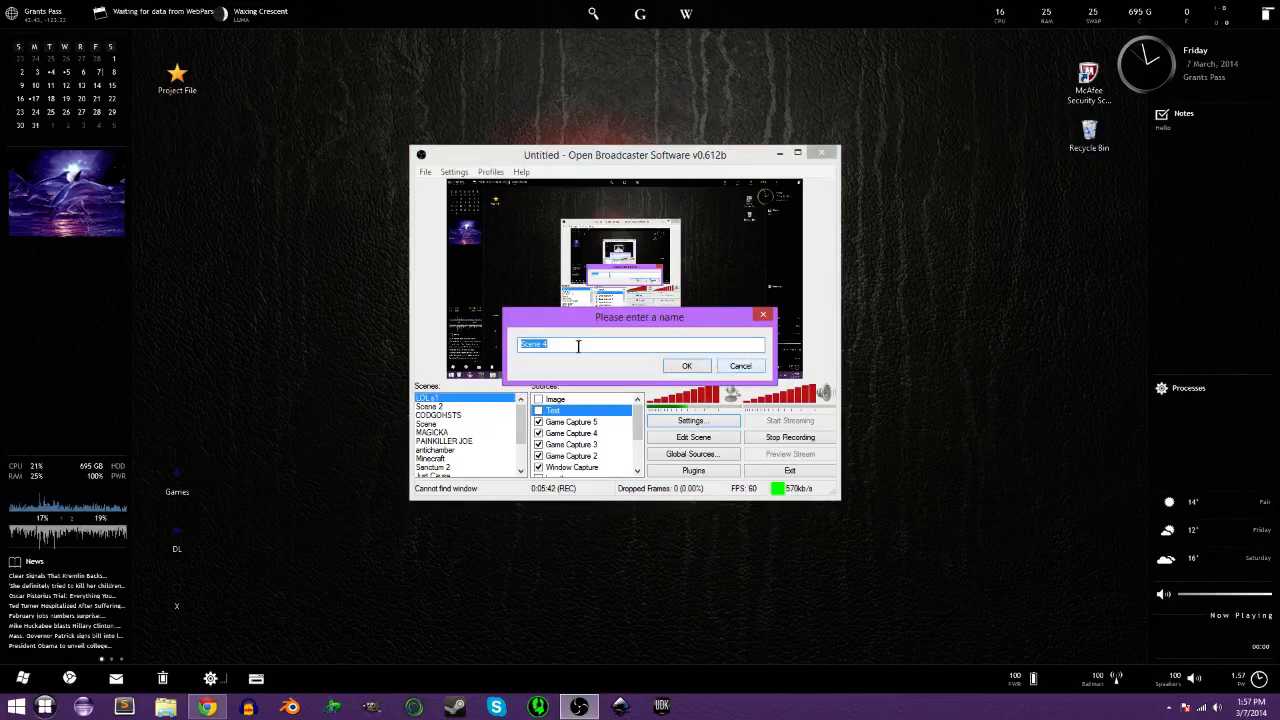
{"action": "left_click", "coordinate": [739, 367]}
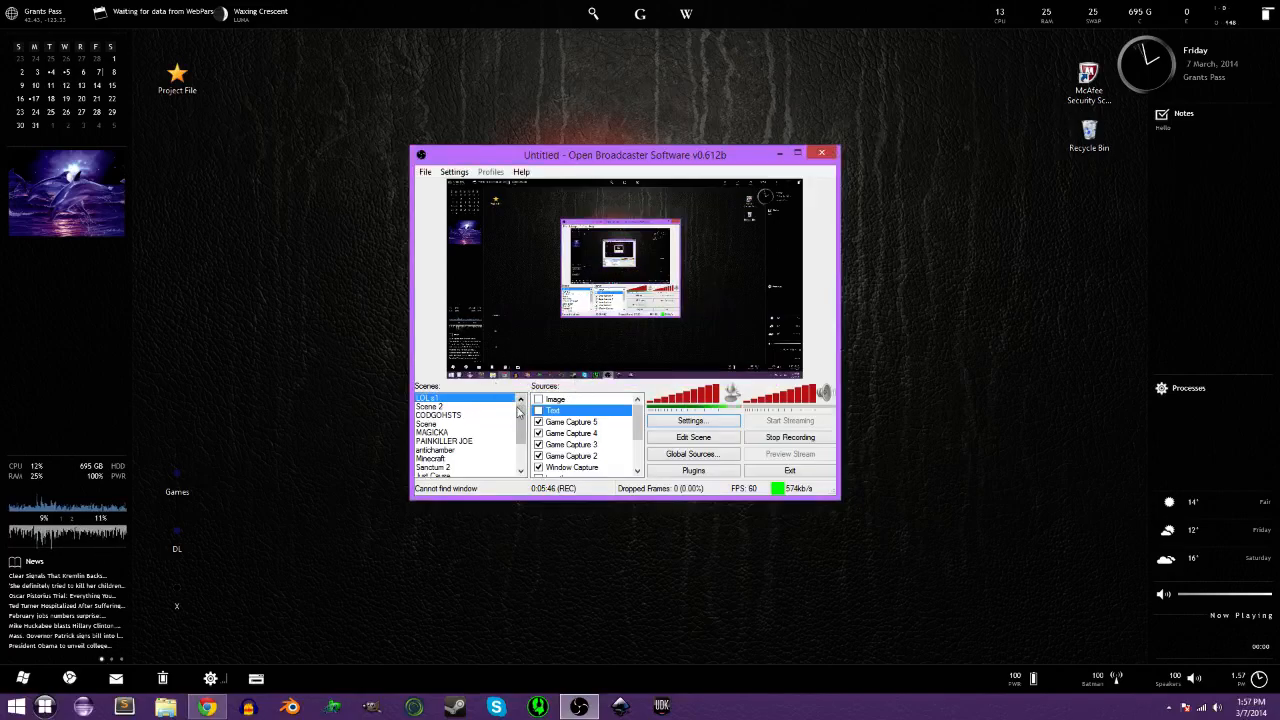
Select the BOUNCE scene at the bottom of the Scenes list, showing its Monitor Capture source.
{"action": "left_click", "coordinate": [521, 443]}
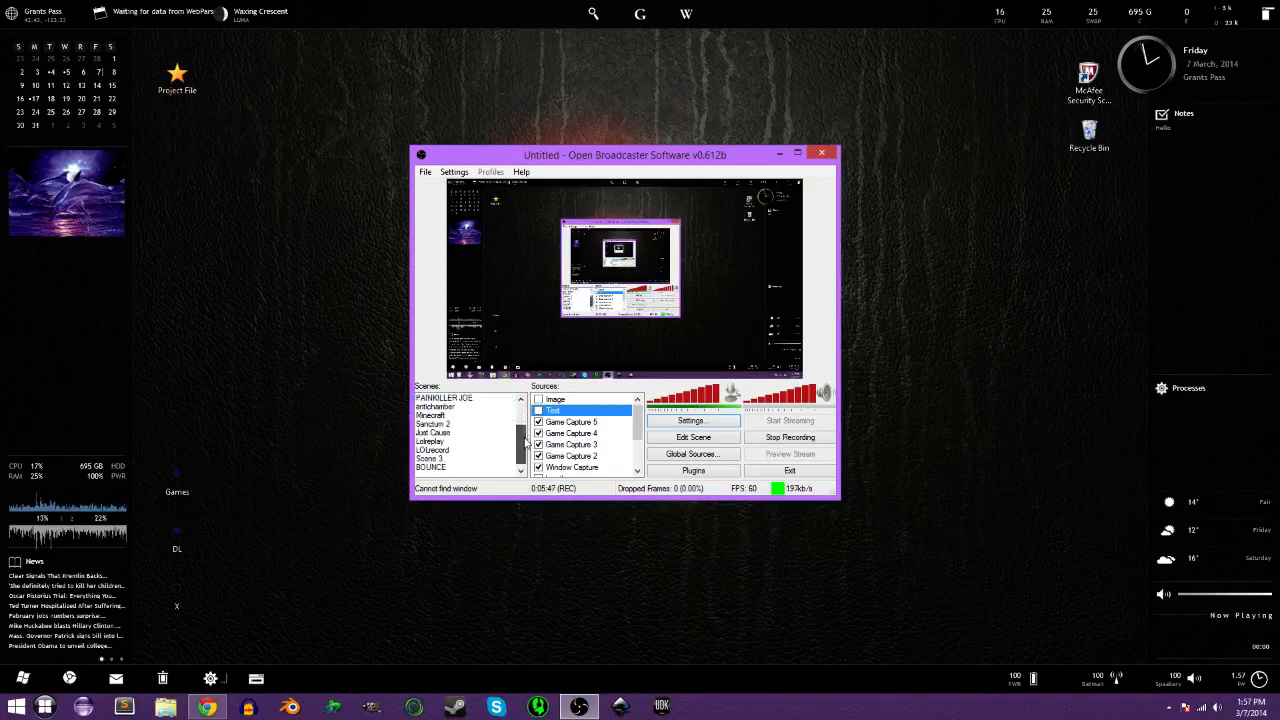
{"action": "left_click", "coordinate": [434, 467]}
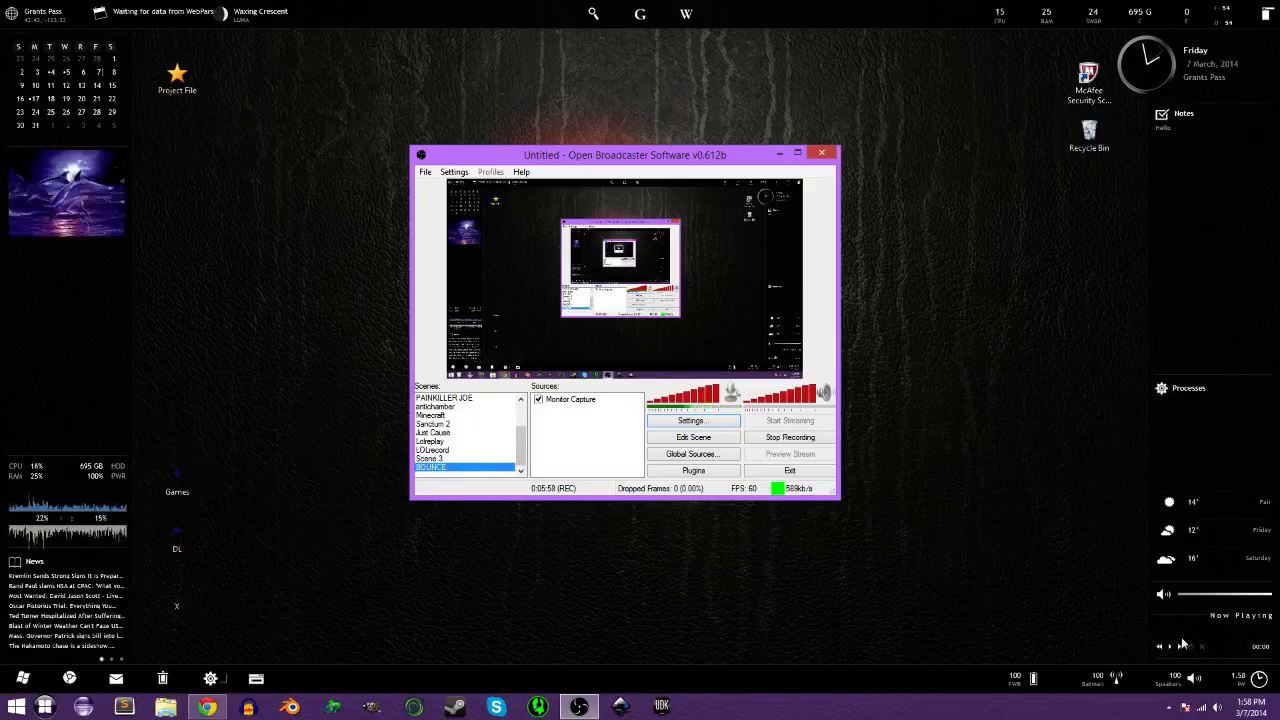
{"action": "scroll", "coordinate": [519, 444], "scroll_direction": "up", "scroll_amount": 5}
{"action": "left_click", "coordinate": [440, 398]}
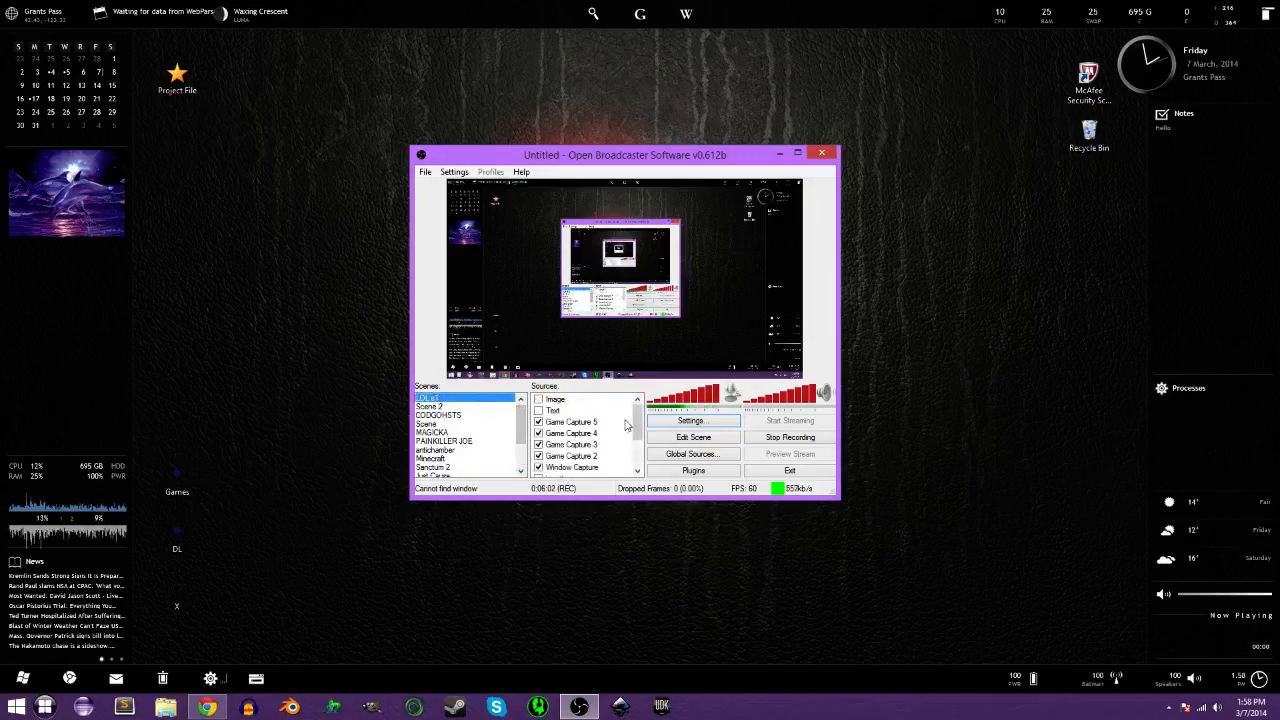
{"action": "scroll", "coordinate": [519, 430], "scroll_direction": "down", "scroll_amount": 5}
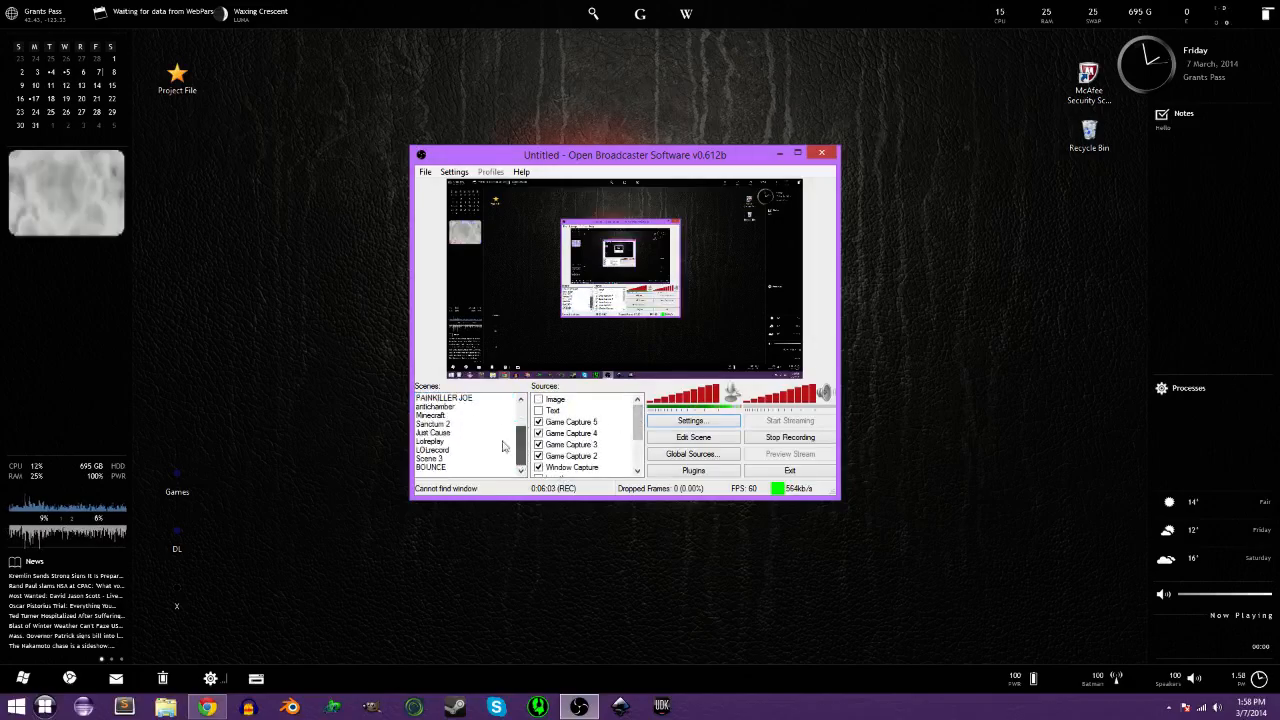
{"action": "left_click", "coordinate": [435, 467]}
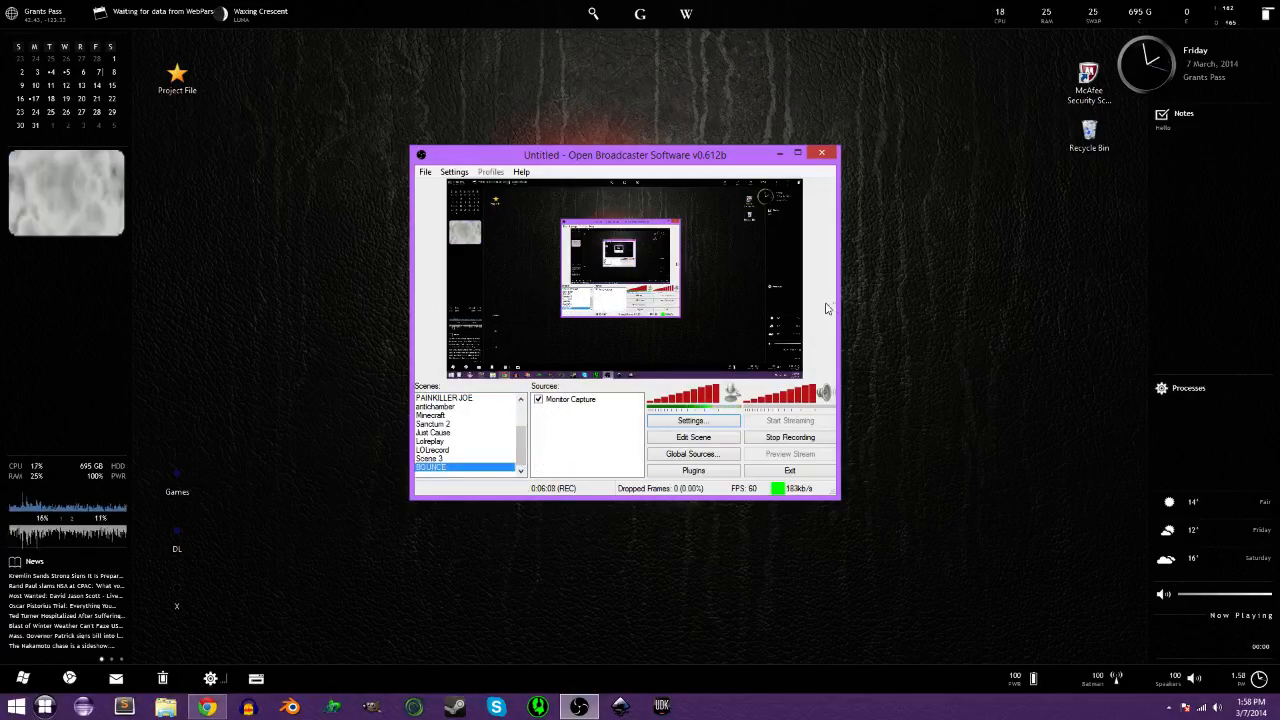
{"action": "right_click", "coordinate": [603, 421]}
Add a Text source named Text to the BOUNCE scene displaying 'HELLO YOUTUBE'.
{"action": "left_click", "coordinate": [590, 416]}
{"action": "right_click", "coordinate": [553, 415]}
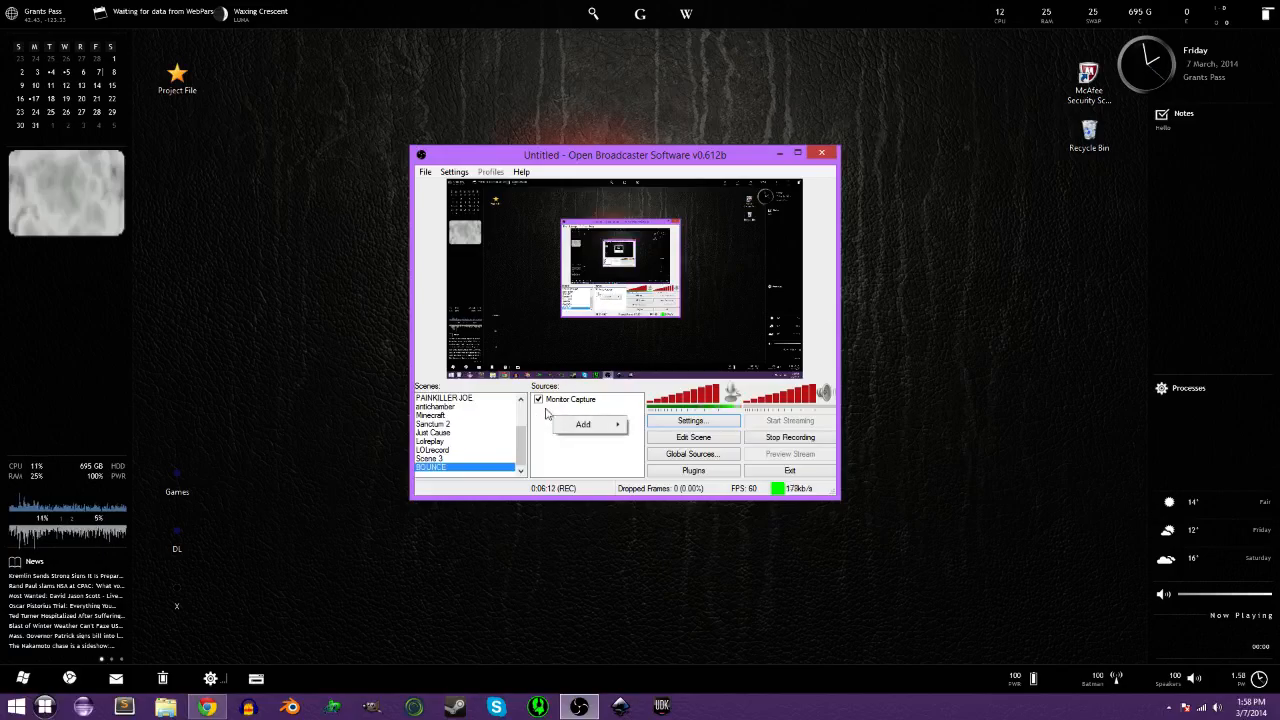
{"action": "right_click", "coordinate": [541, 419]}
{"action": "mouse_move", "coordinate": [584, 430]}
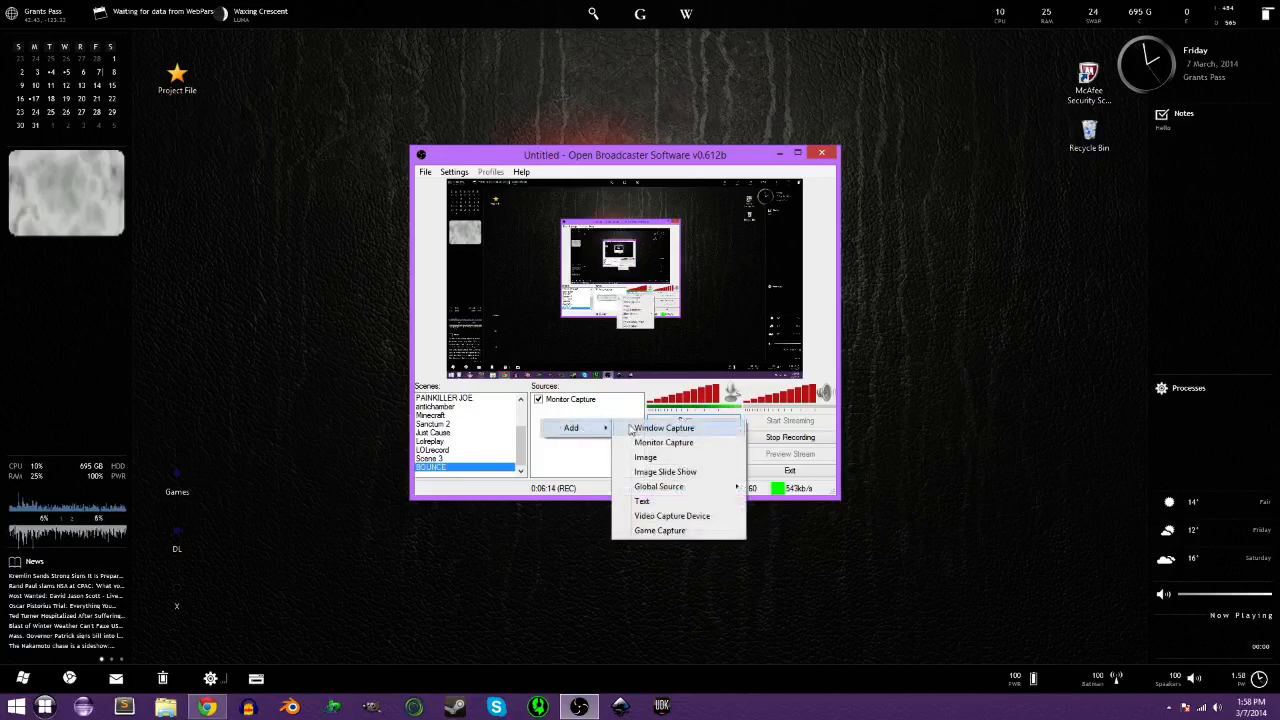
{"action": "left_click", "coordinate": [642, 501]}
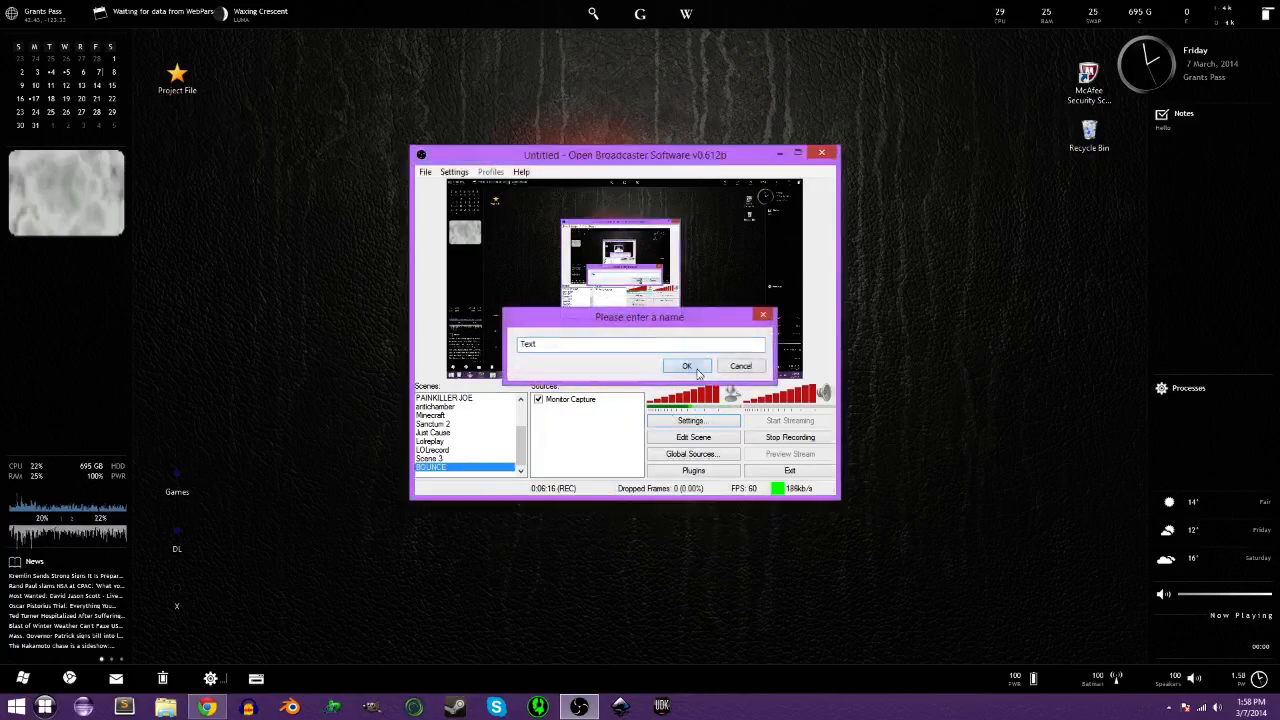
{"action": "left_click", "coordinate": [693, 366]}
{"action": "left_click", "coordinate": [550, 456]}
{"action": "type", "text": "HELLO YOUTUBE"}
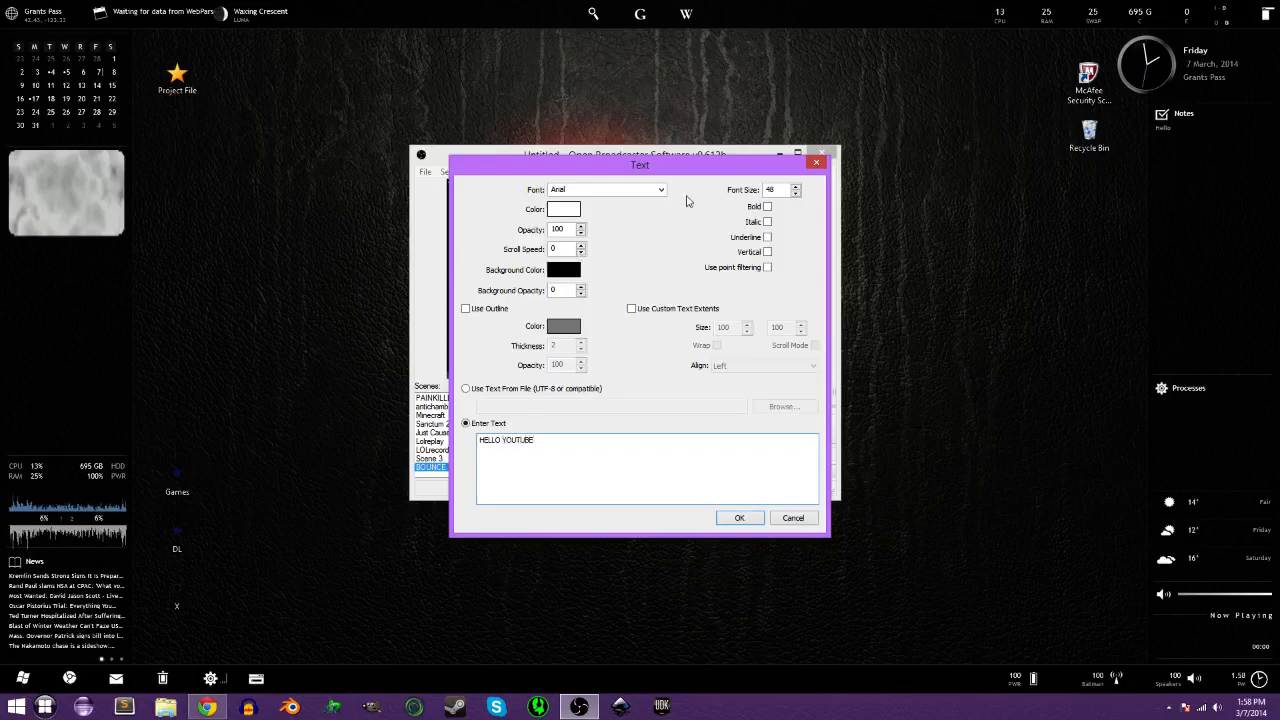
Give the text font size 100, bold, italic, underlined and vertical, and apply it.
{"action": "left_click", "coordinate": [585, 190]}
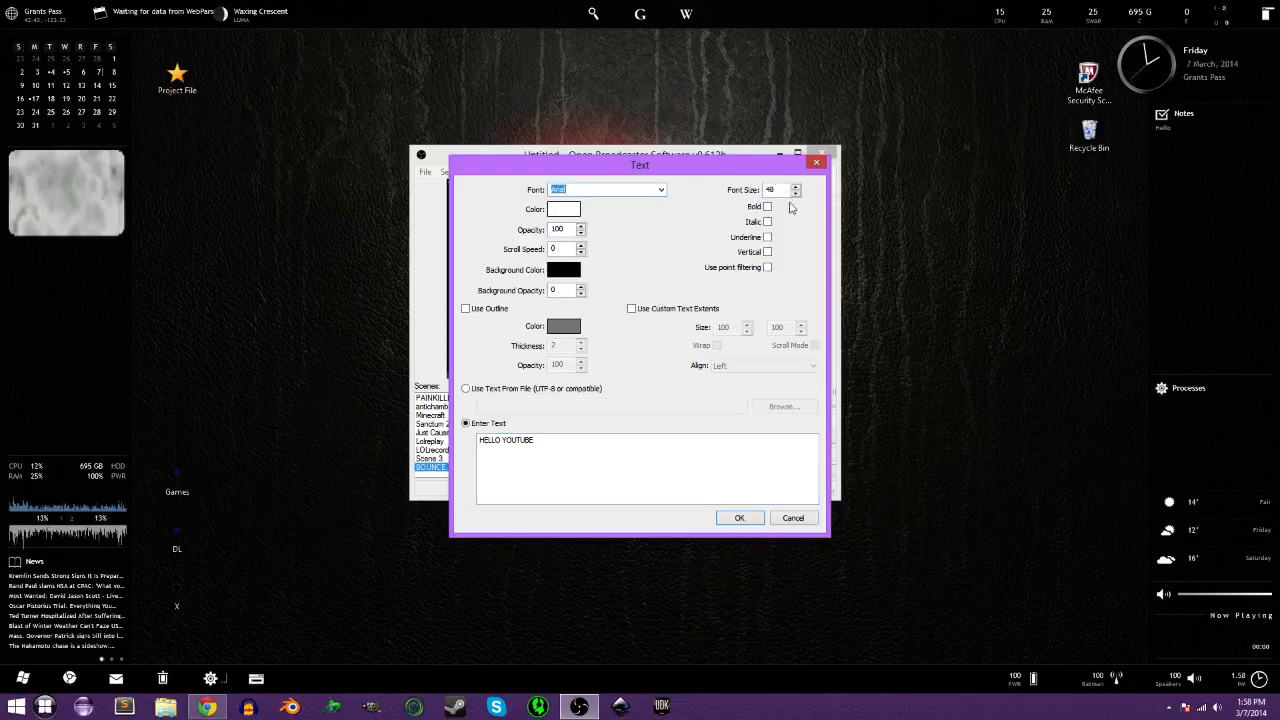
{"action": "left_click_drag", "start_coordinate": [779, 190], "coordinate": [748, 189]}
{"action": "type", "text": "100"}
{"action": "left_click", "coordinate": [767, 221]}
{"action": "left_click", "coordinate": [767, 237]}
{"action": "left_click", "coordinate": [767, 252]}
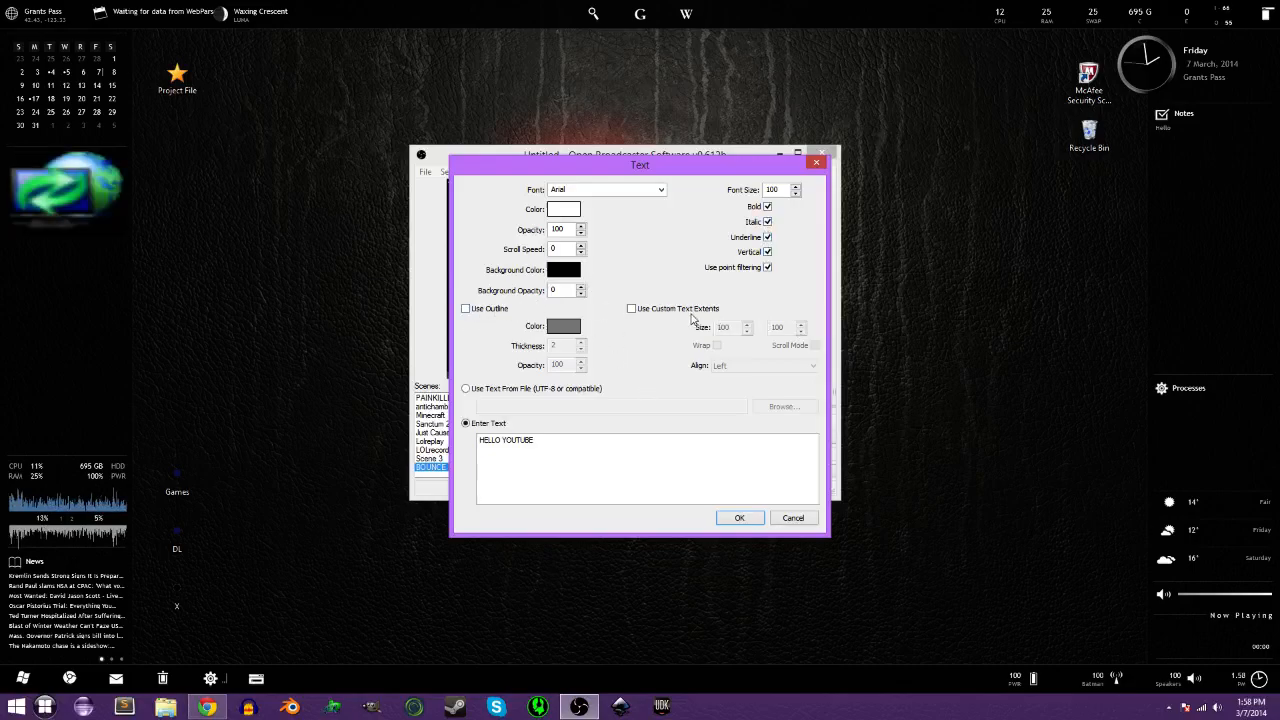
{"action": "left_click", "coordinate": [739, 517]}
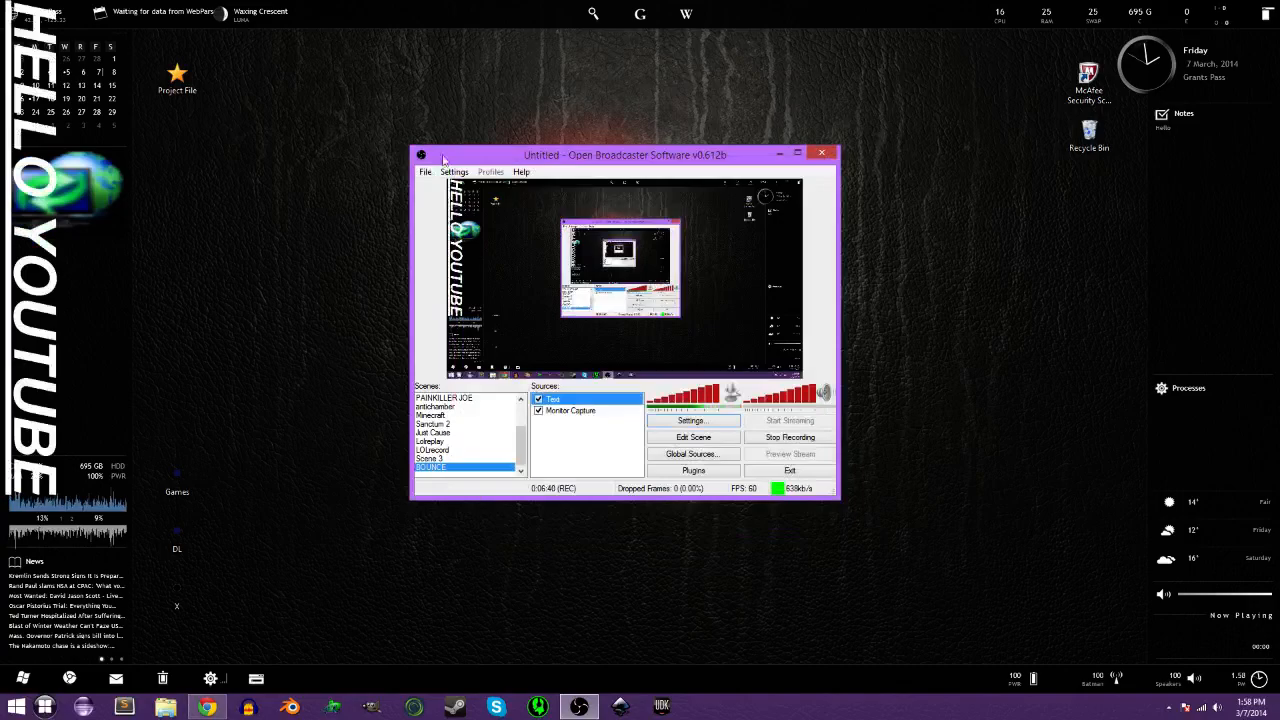
{"action": "right_click", "coordinate": [558, 400]}
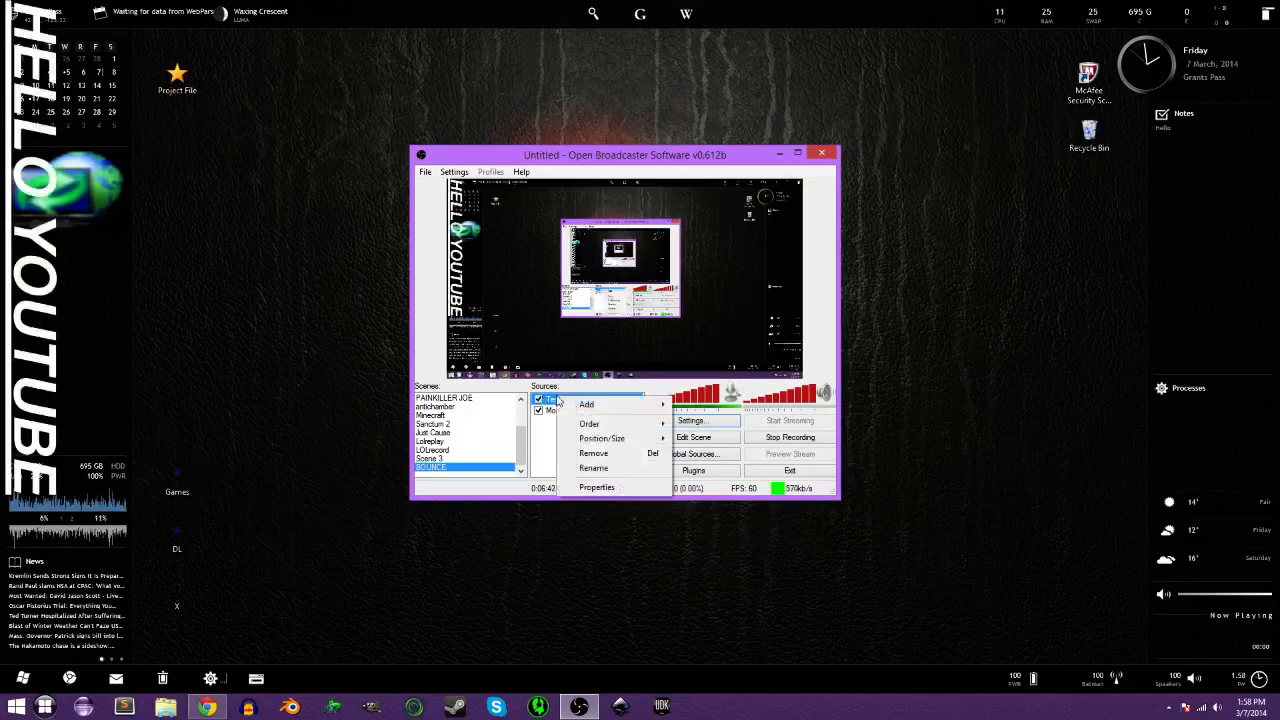
{"action": "mouse_move", "coordinate": [612, 441]}
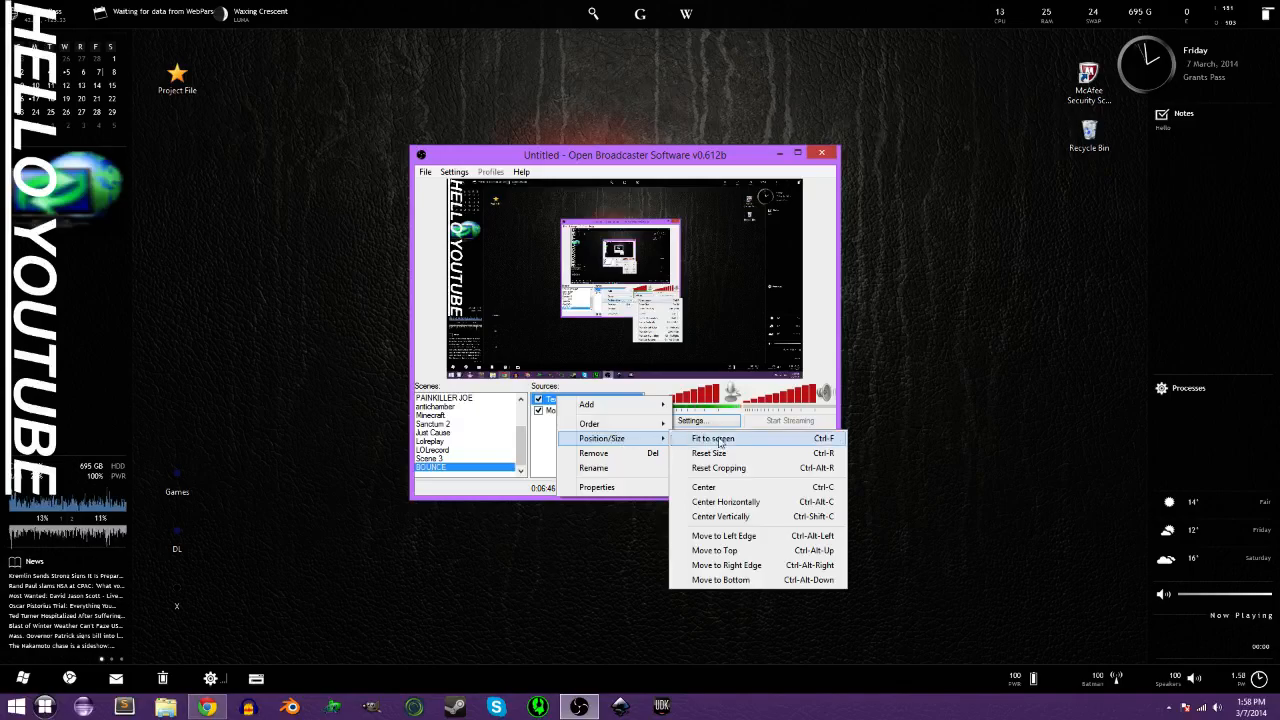
{"action": "left_click", "coordinate": [748, 537]}
{"action": "right_click", "coordinate": [590, 399]}
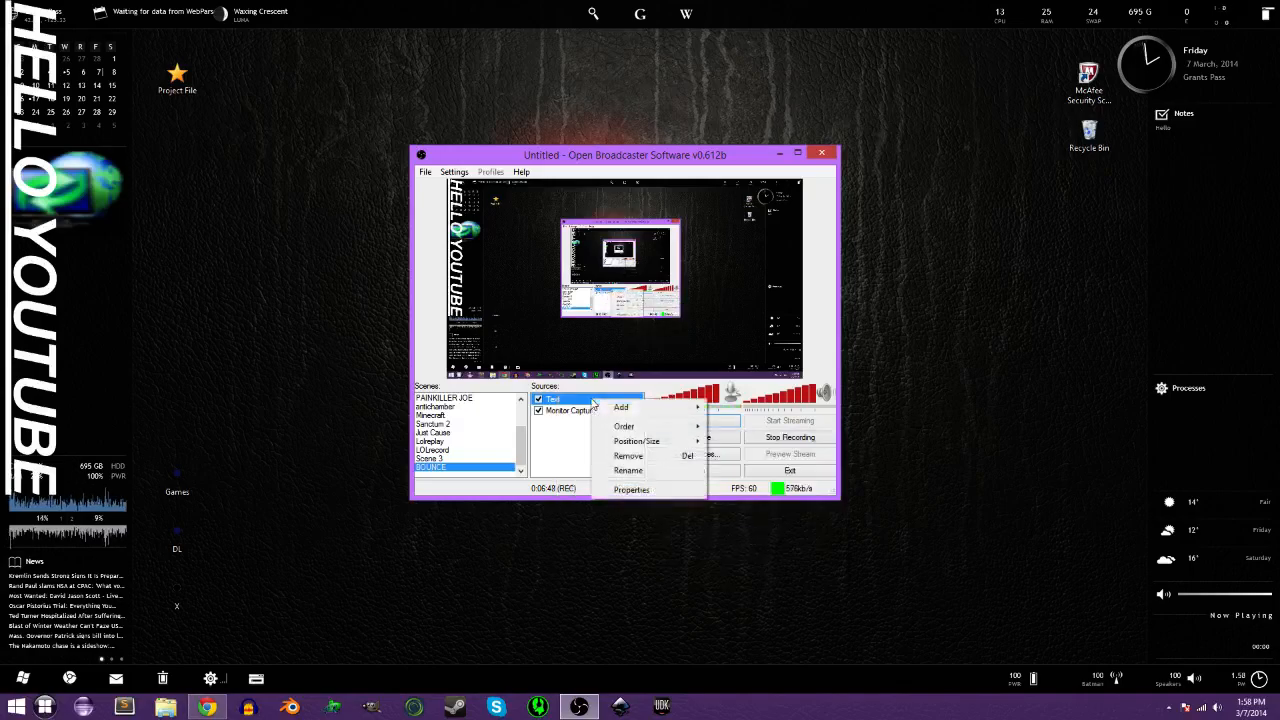
{"action": "mouse_move", "coordinate": [650, 446]}
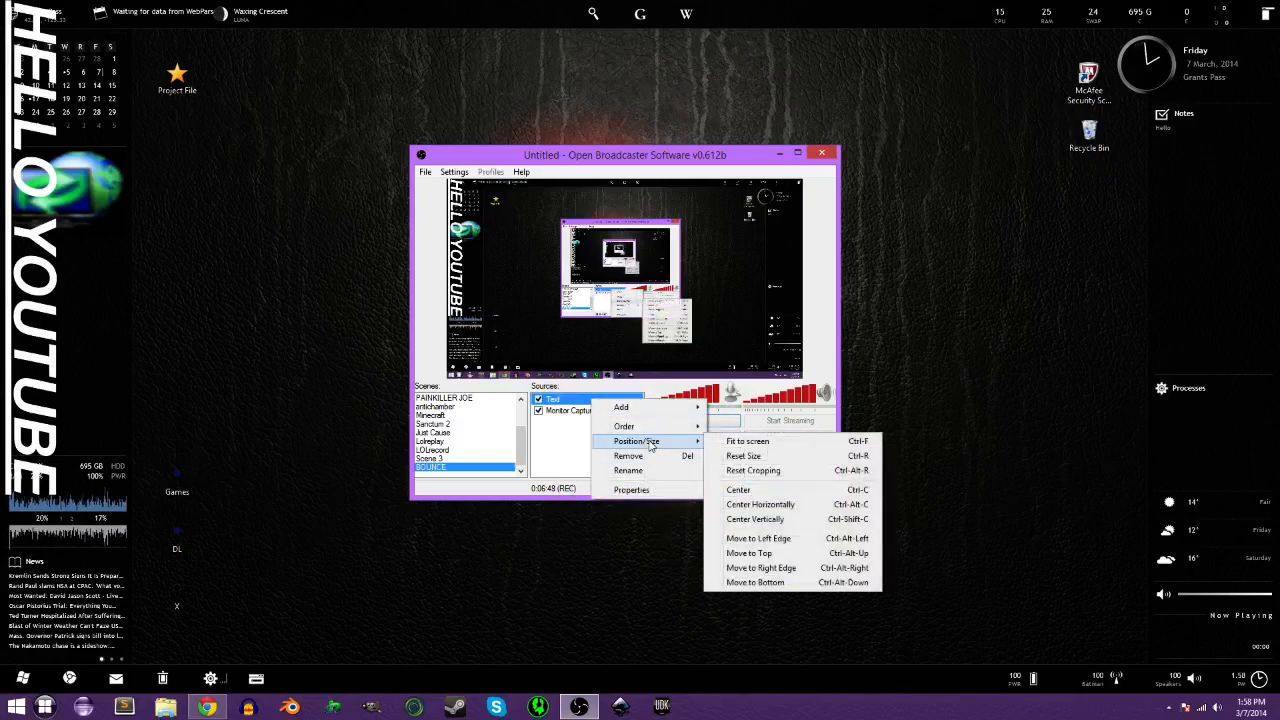
{"action": "left_click", "coordinate": [767, 549]}
{"action": "right_click", "coordinate": [601, 405]}
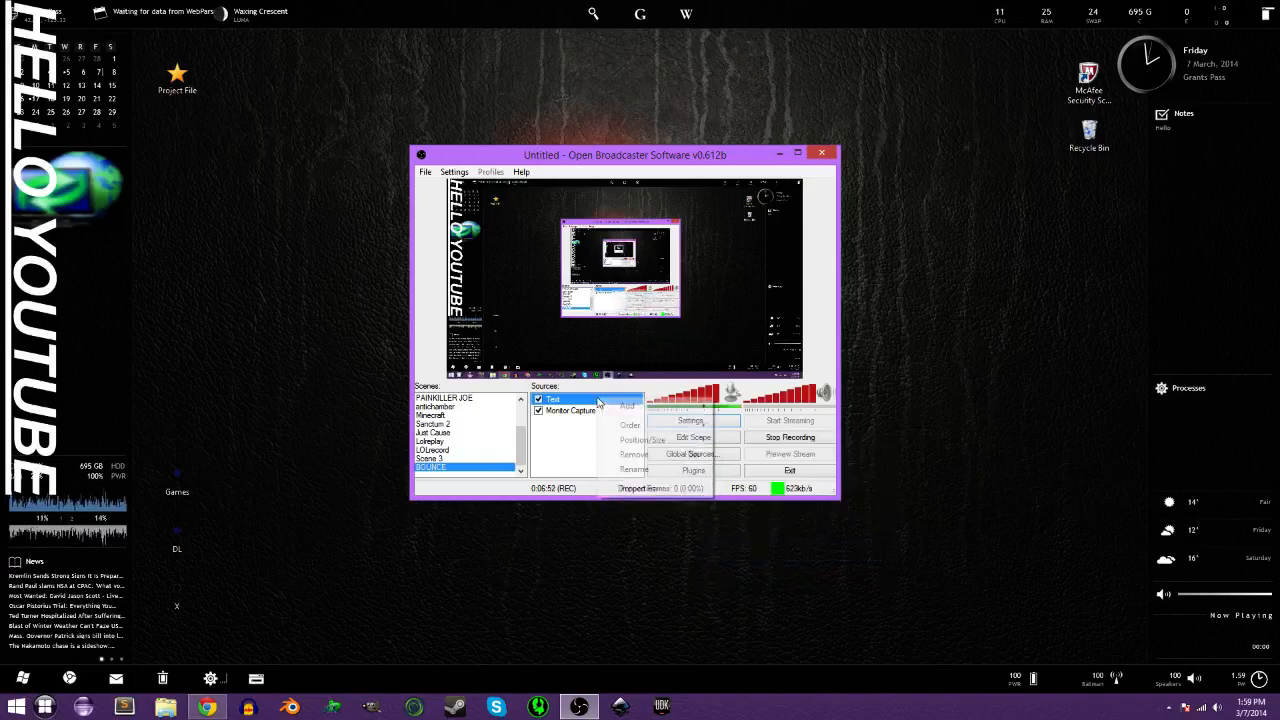
{"action": "mouse_move", "coordinate": [655, 440]}
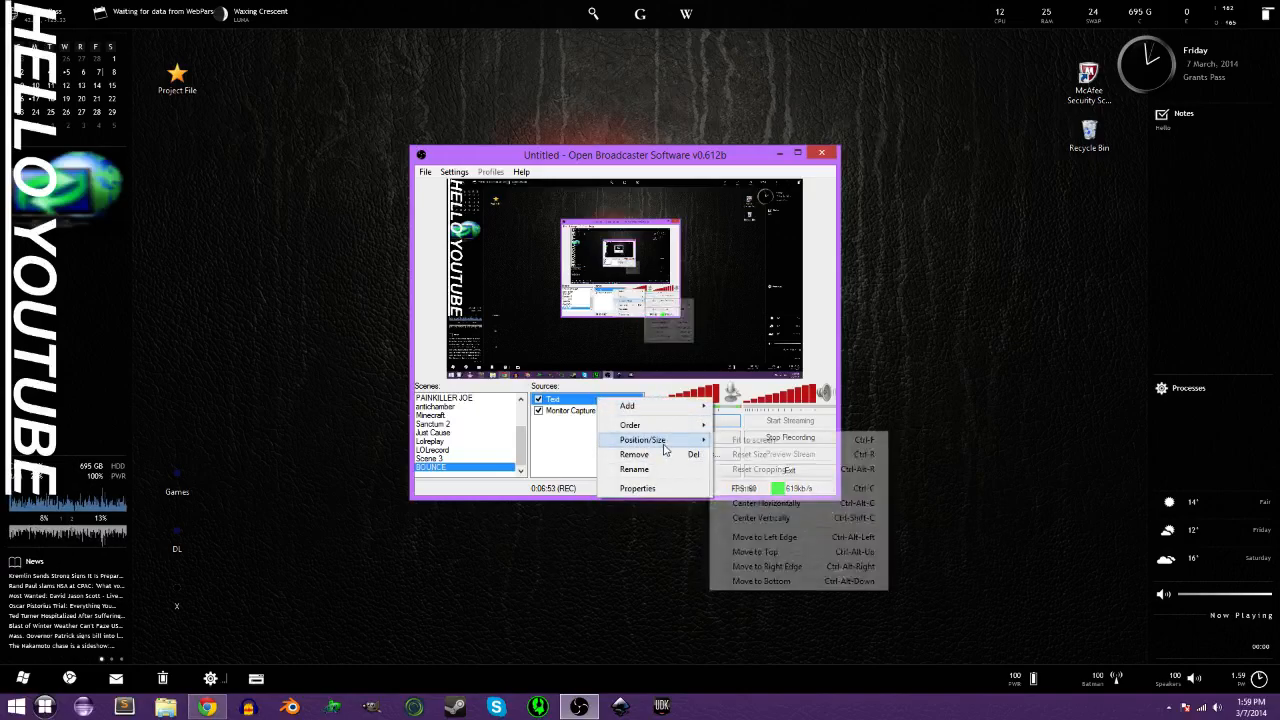
{"action": "left_click", "coordinate": [767, 566]}
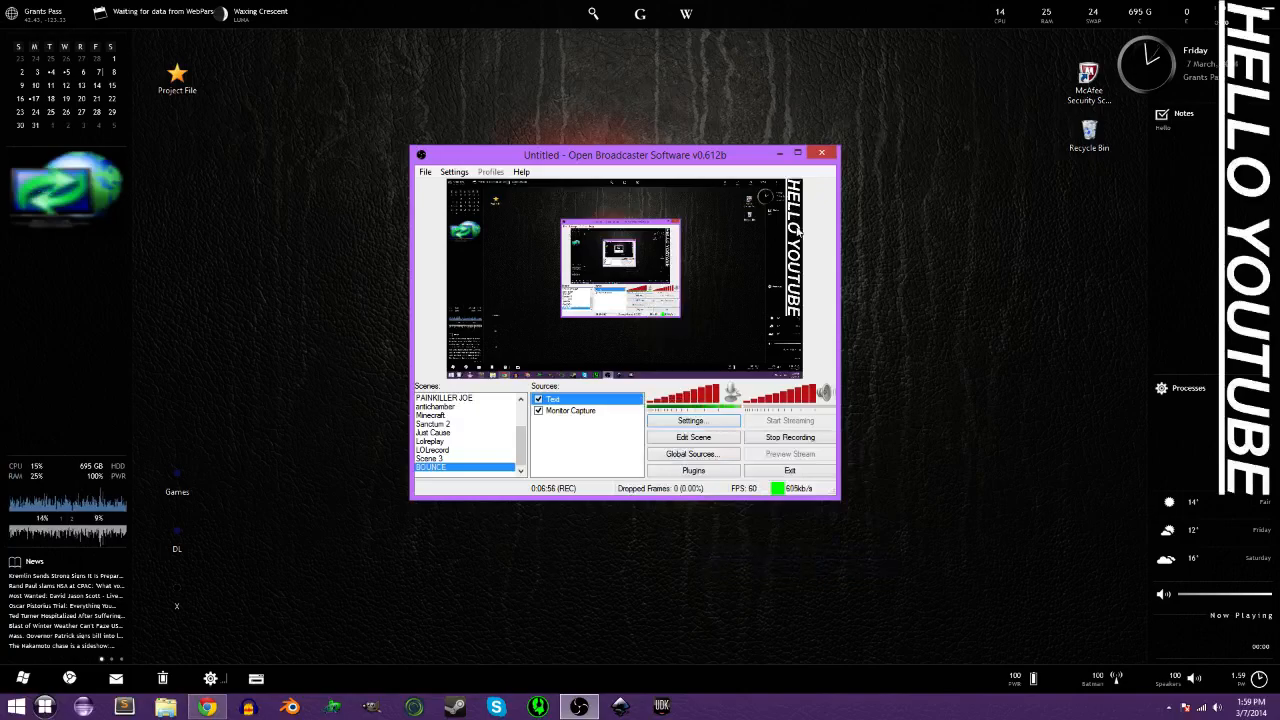
{"action": "left_click", "coordinate": [539, 399]}
{"action": "right_click", "coordinate": [538, 420]}
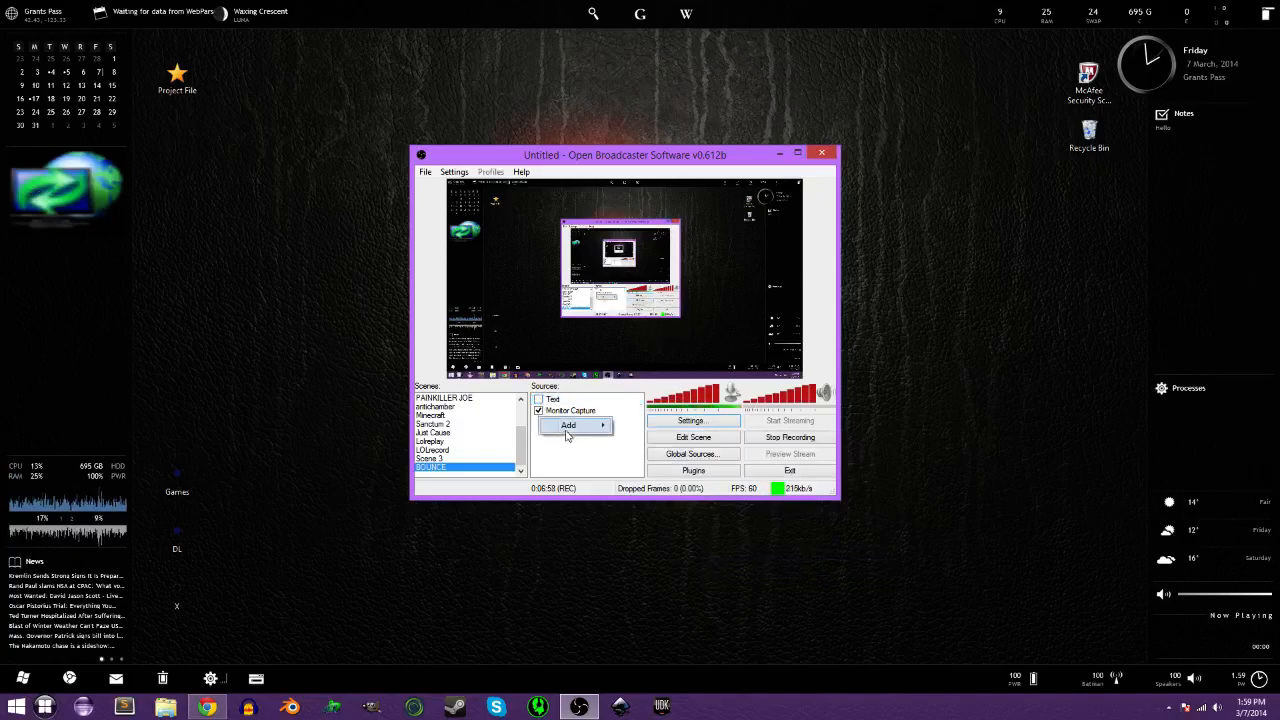
{"action": "mouse_move", "coordinate": [575, 425]}
{"action": "left_click", "coordinate": [655, 453]}
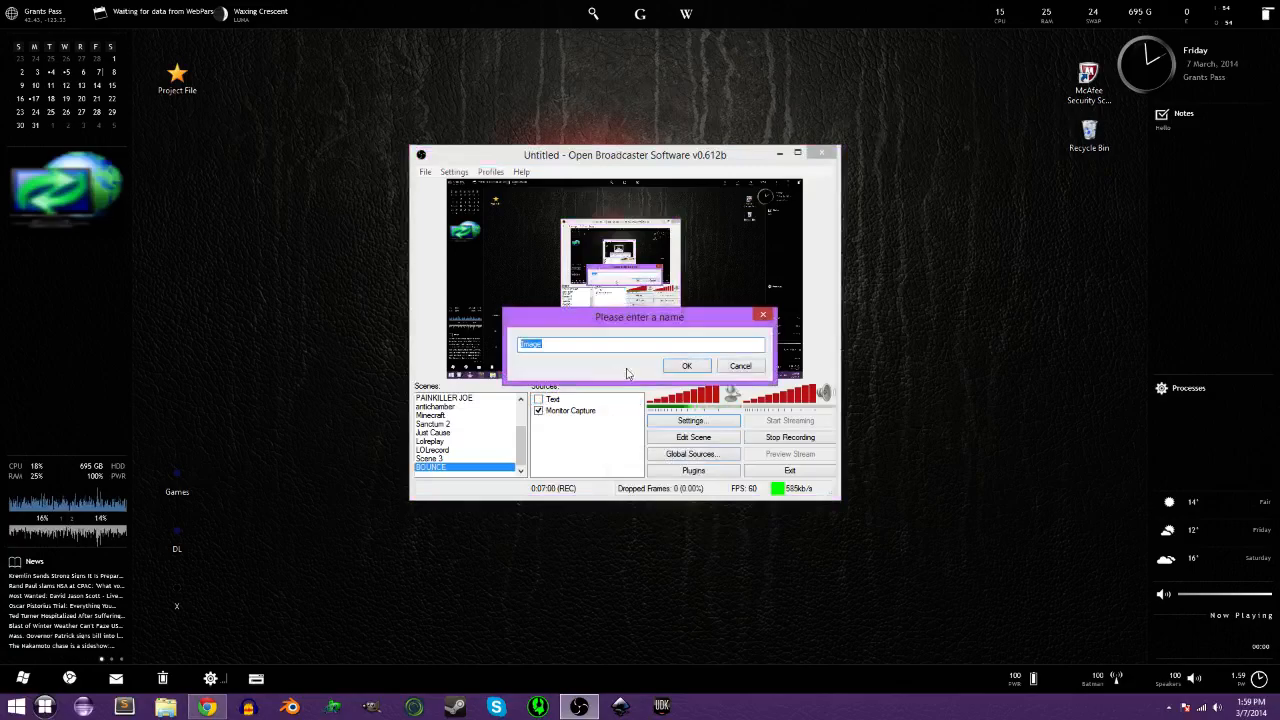
{"action": "left_click", "coordinate": [738, 365]}
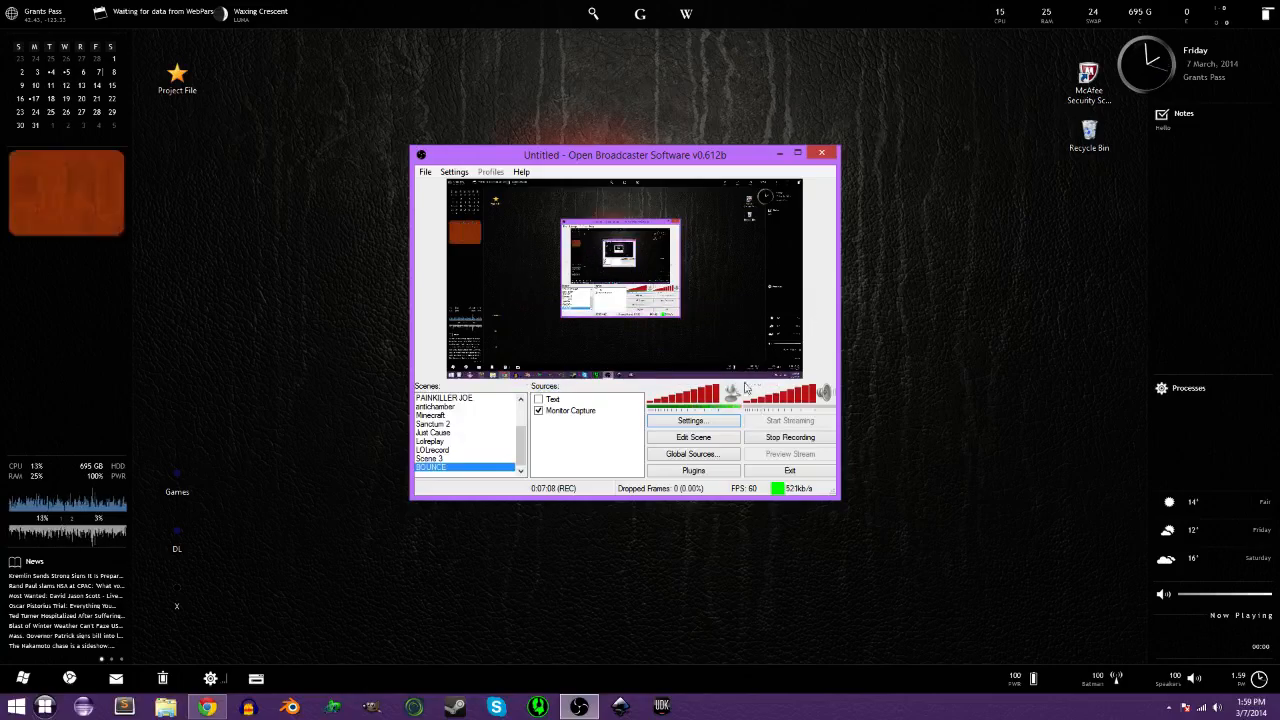
Add a Game Capture source to the current scene, keeping the default name 'Game Capture'.
{"action": "right_click", "coordinate": [586, 434]}
{"action": "mouse_move", "coordinate": [615, 444]}
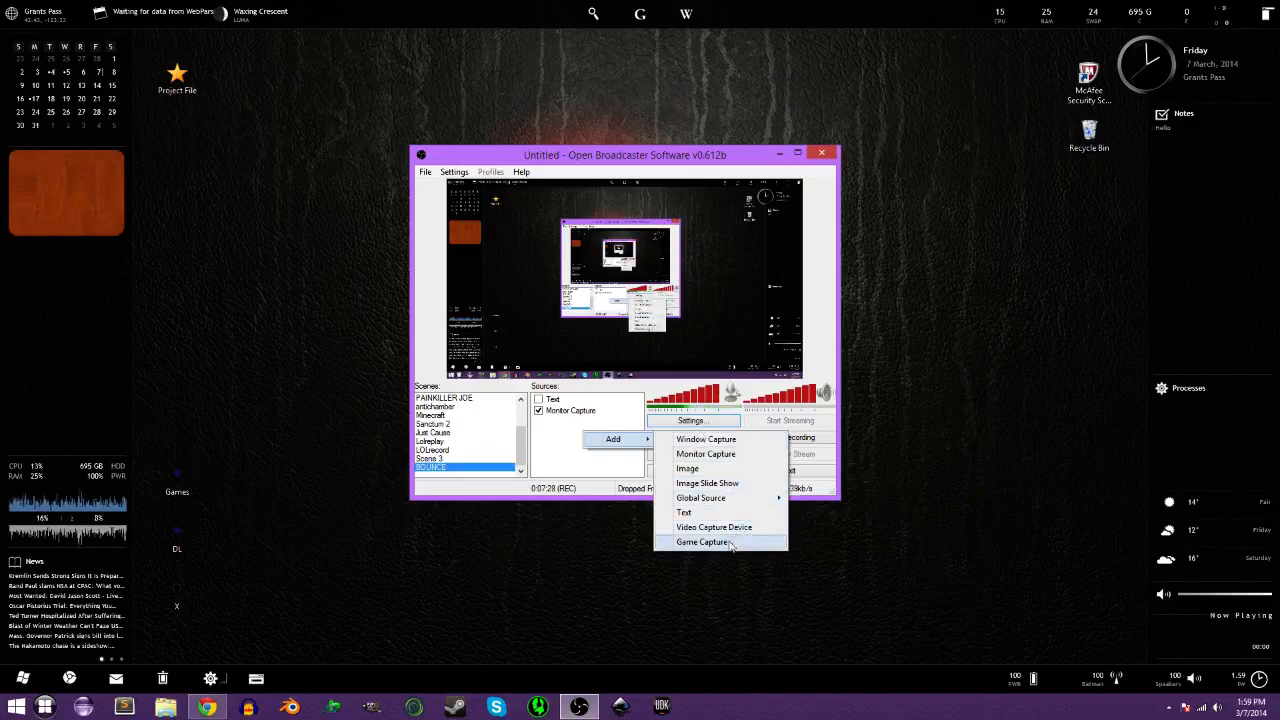
{"action": "mouse_move", "coordinate": [725, 500]}
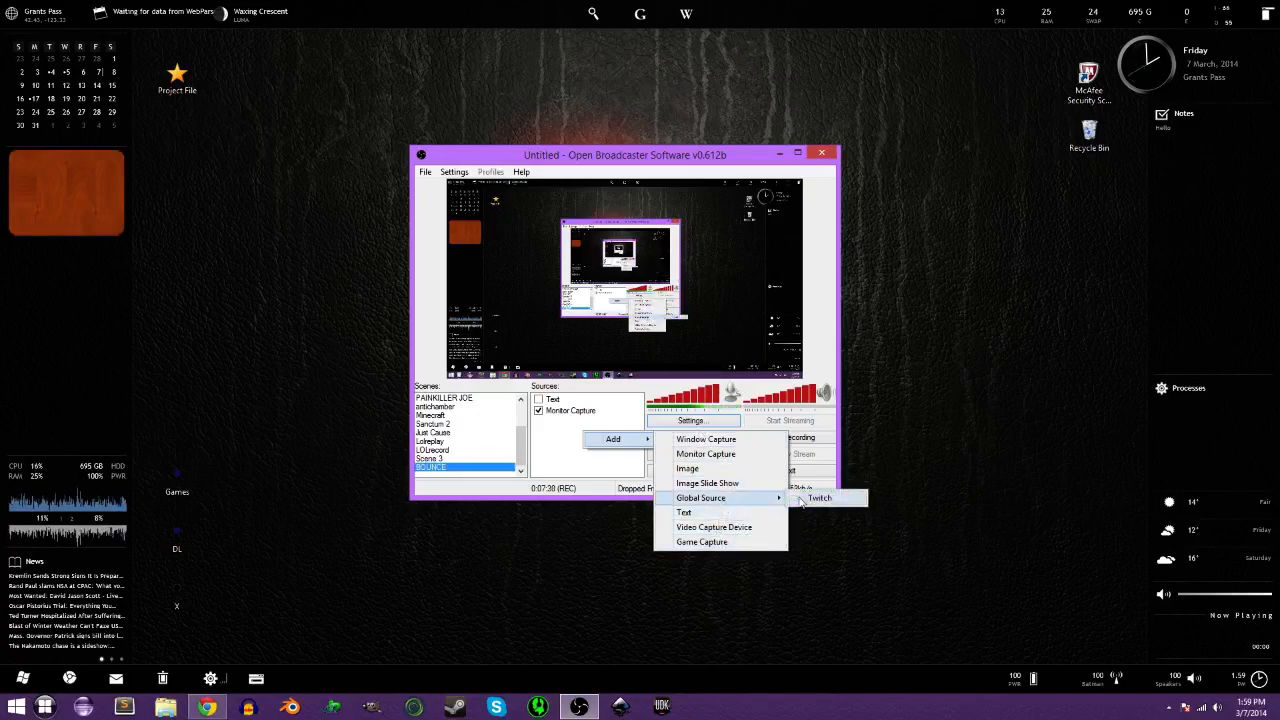
{"action": "left_click", "coordinate": [720, 501]}
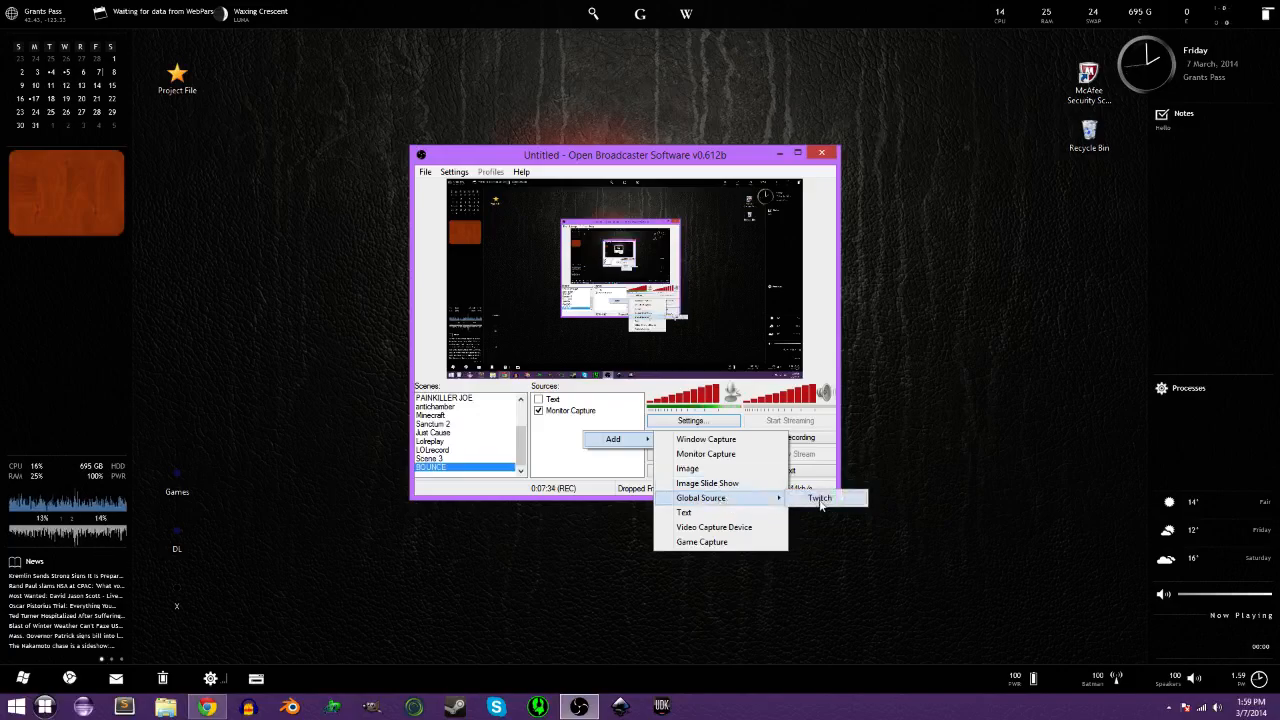
{"action": "left_click", "coordinate": [726, 545]}
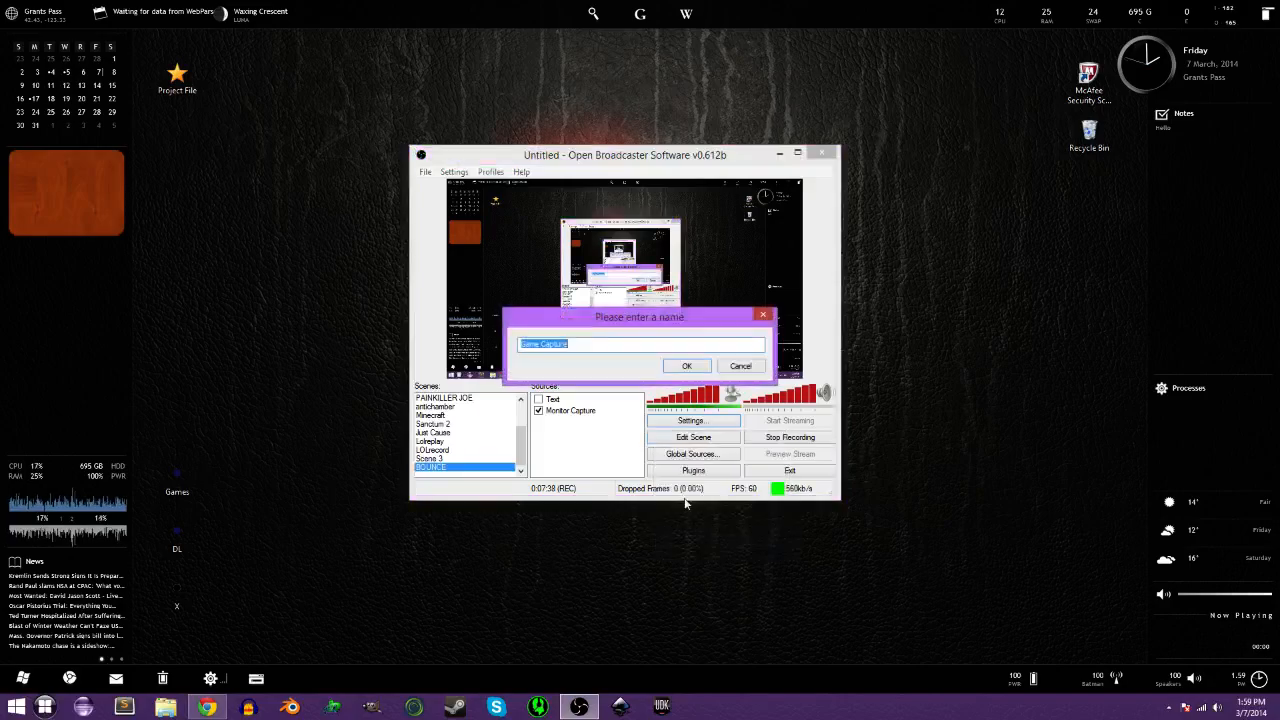
{"action": "left_click", "coordinate": [687, 370]}
Set the capture application to '[chrome]: Twitch - Google Chrome' and confirm with OK.
{"action": "left_click_drag", "start_coordinate": [648, 197], "coordinate": [928, 289]}
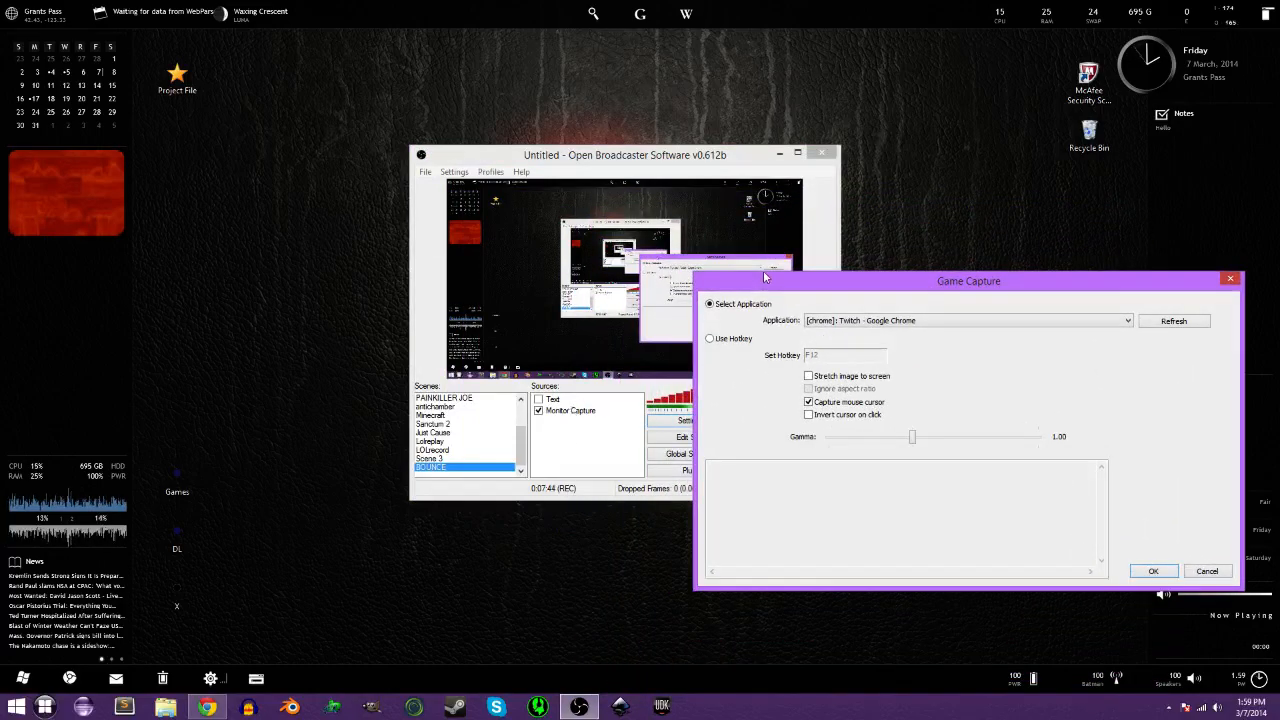
{"action": "left_click_drag", "start_coordinate": [765, 278], "coordinate": [567, 168]}
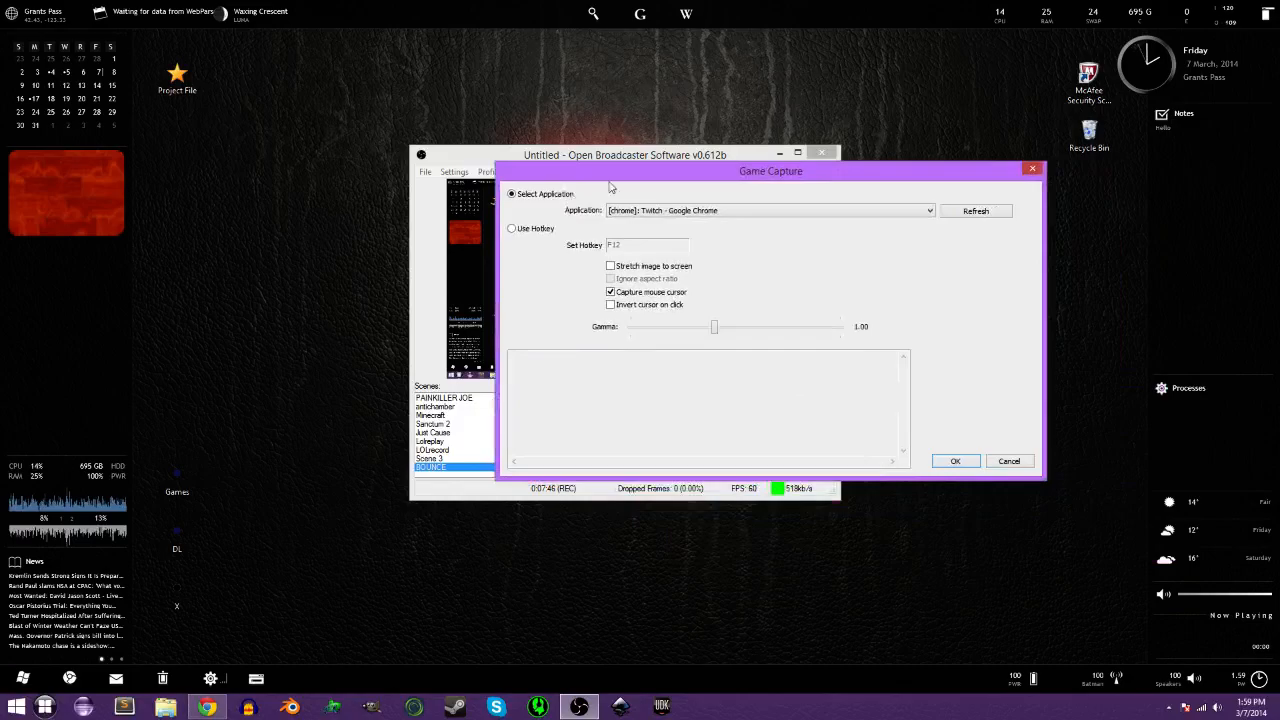
{"action": "left_click", "coordinate": [662, 212]}
{"action": "left_click", "coordinate": [661, 220]}
{"action": "left_click", "coordinate": [661, 212]}
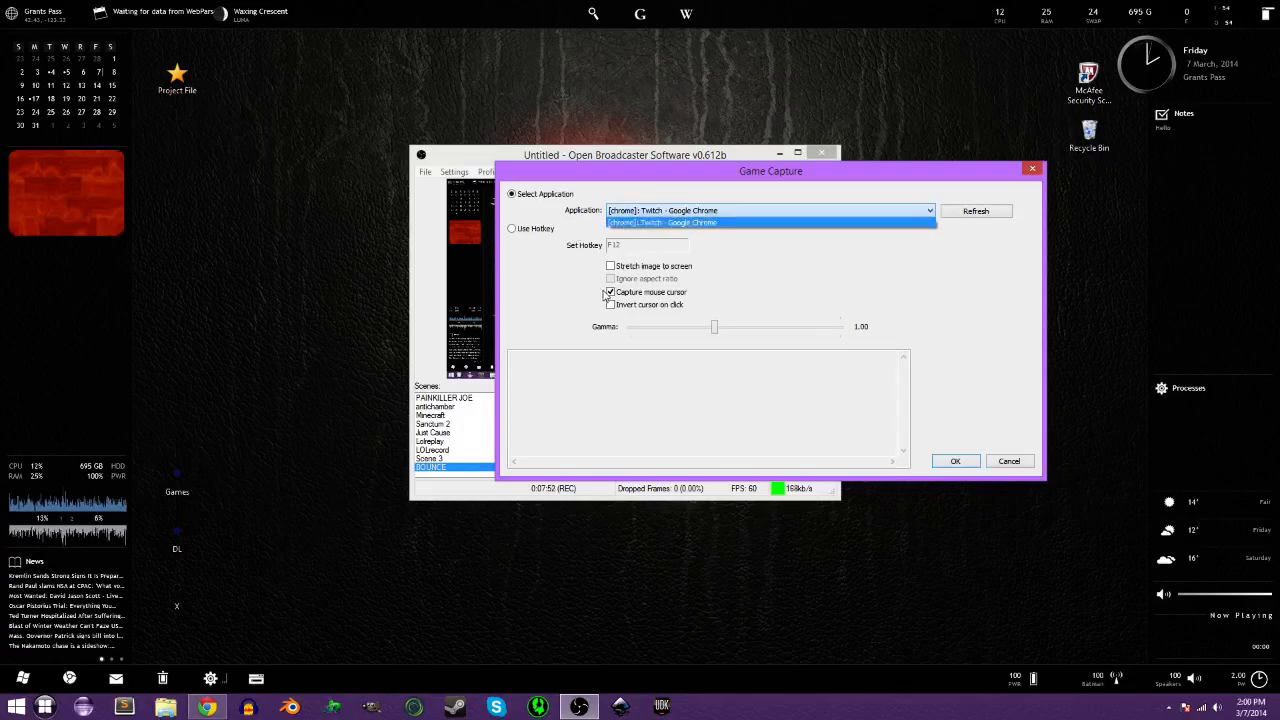
{"action": "left_click", "coordinate": [726, 223]}
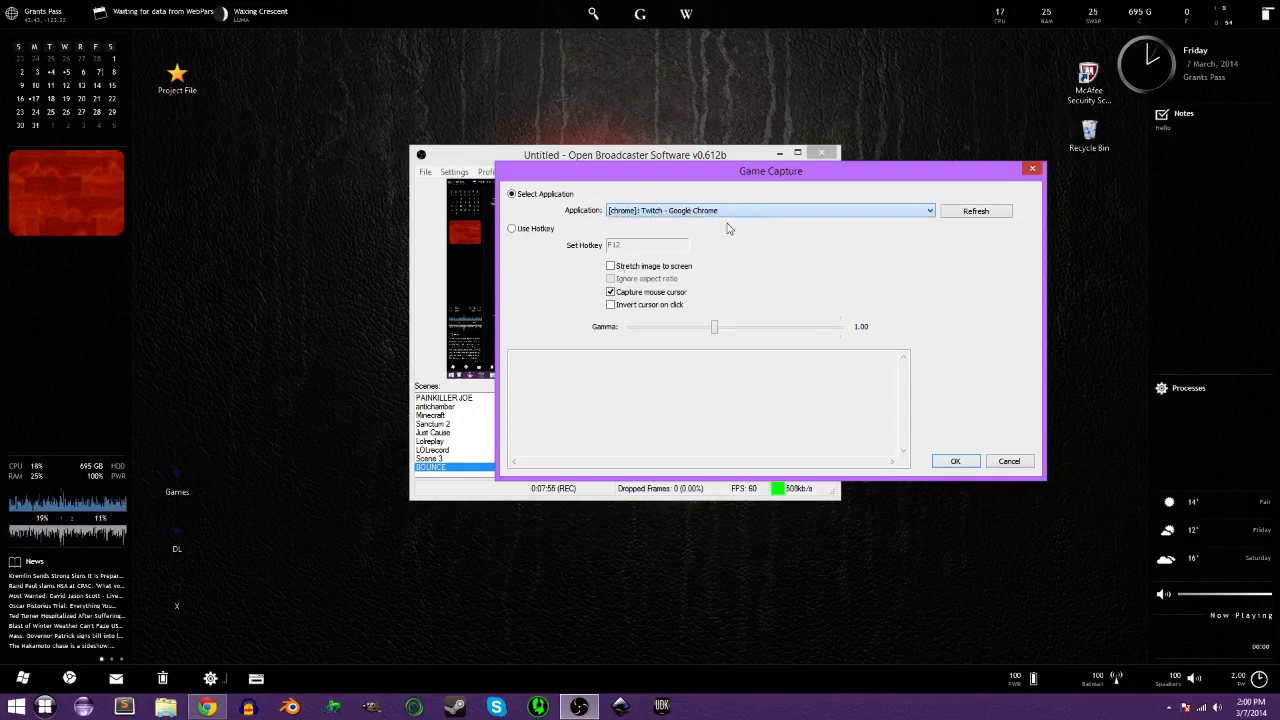
{"action": "left_click", "coordinate": [955, 462]}
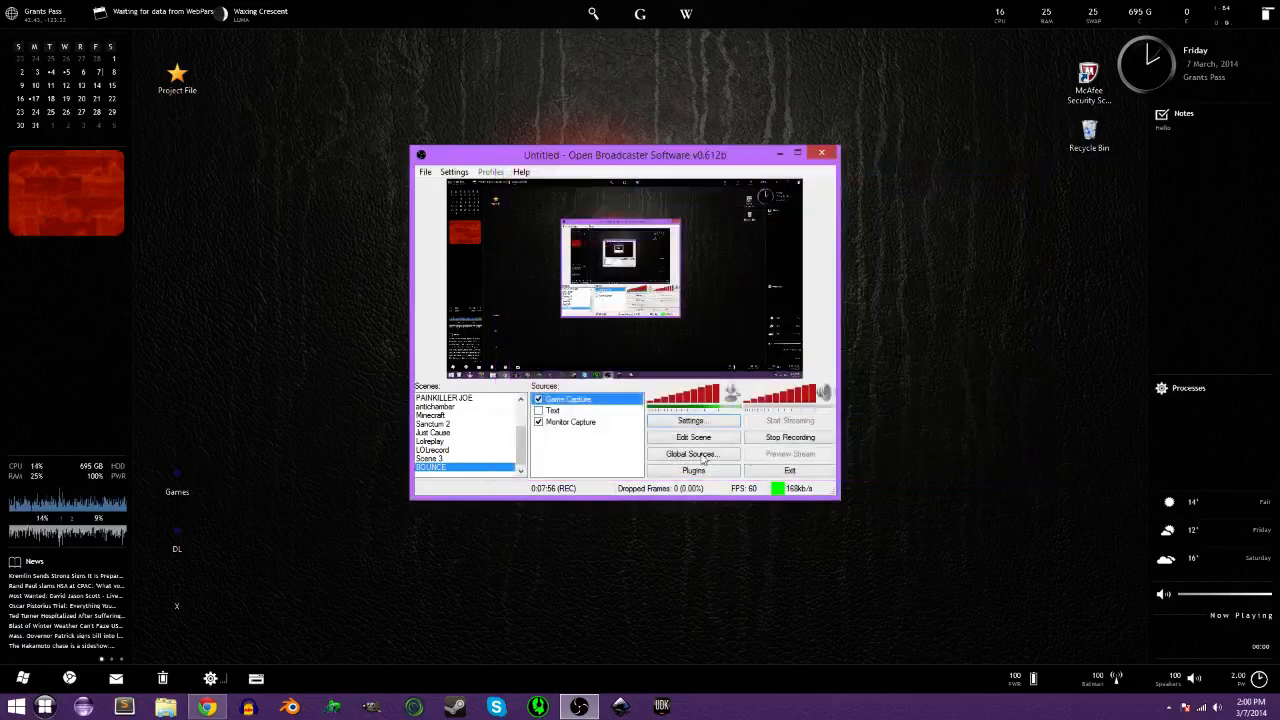
{"action": "right_click", "coordinate": [553, 404]}
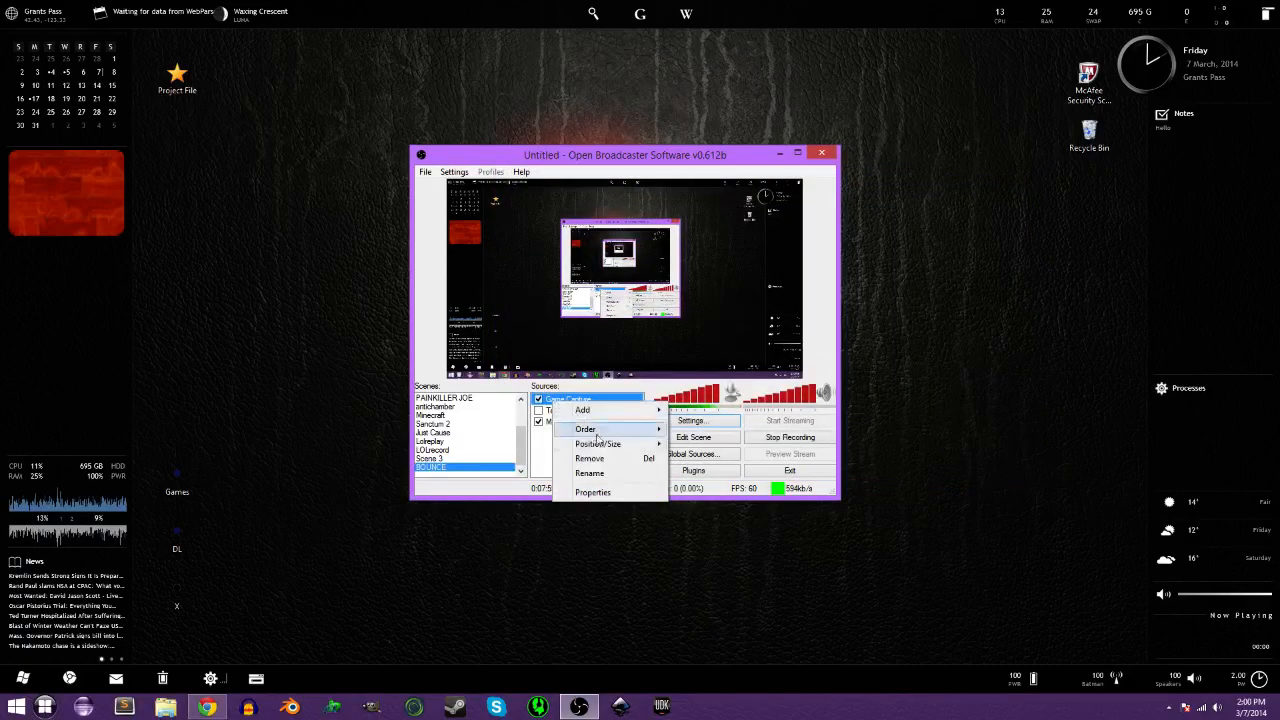
{"action": "left_click", "coordinate": [595, 491]}
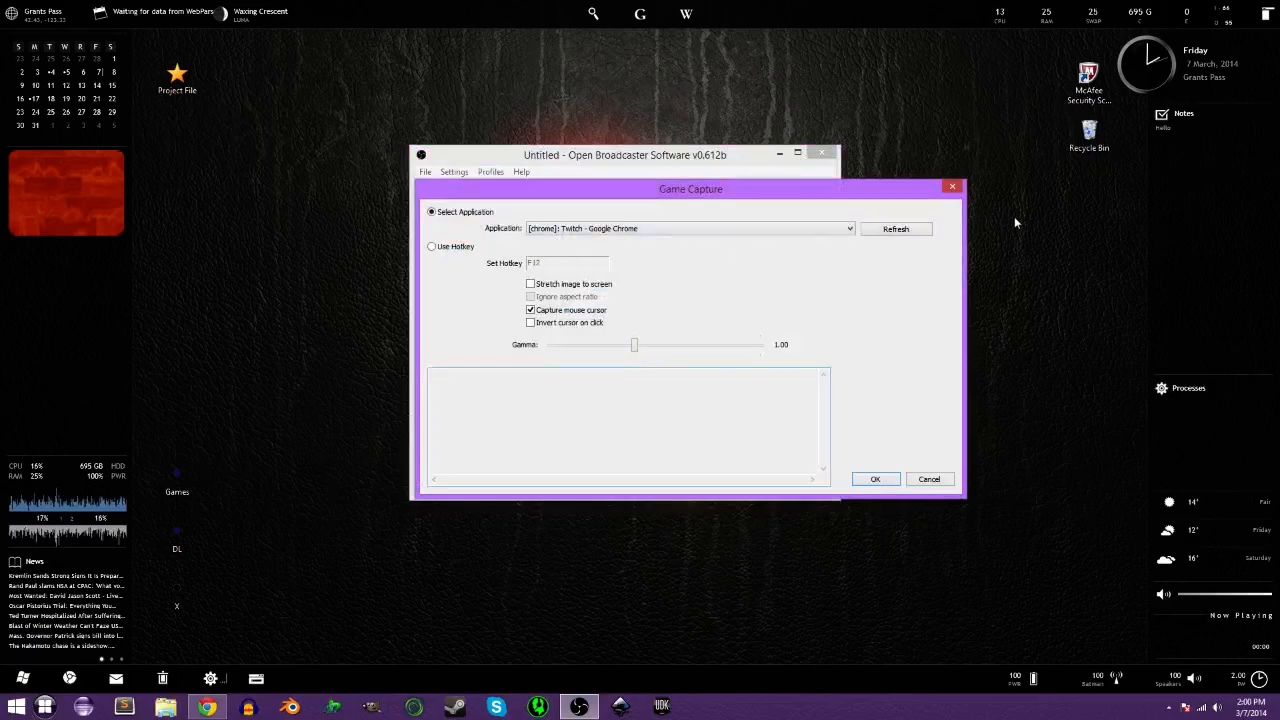
{"action": "left_click", "coordinate": [954, 187]}
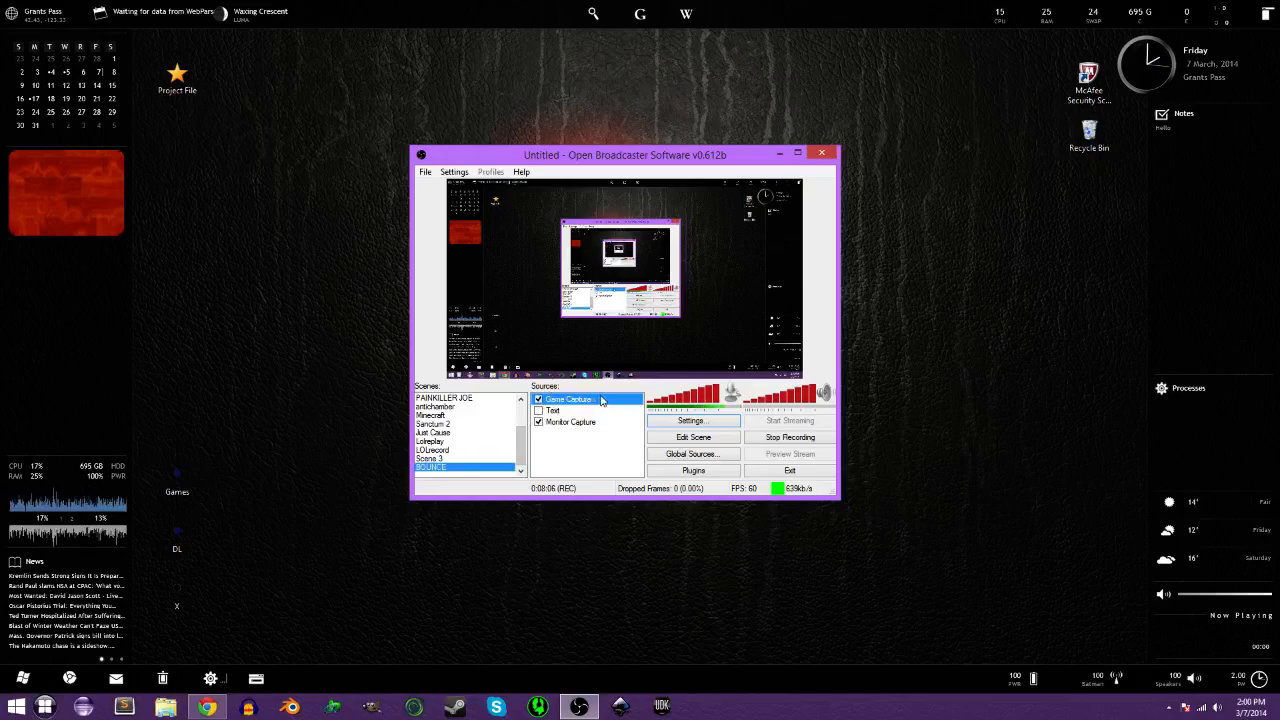
{"action": "left_click", "coordinate": [539, 410]}
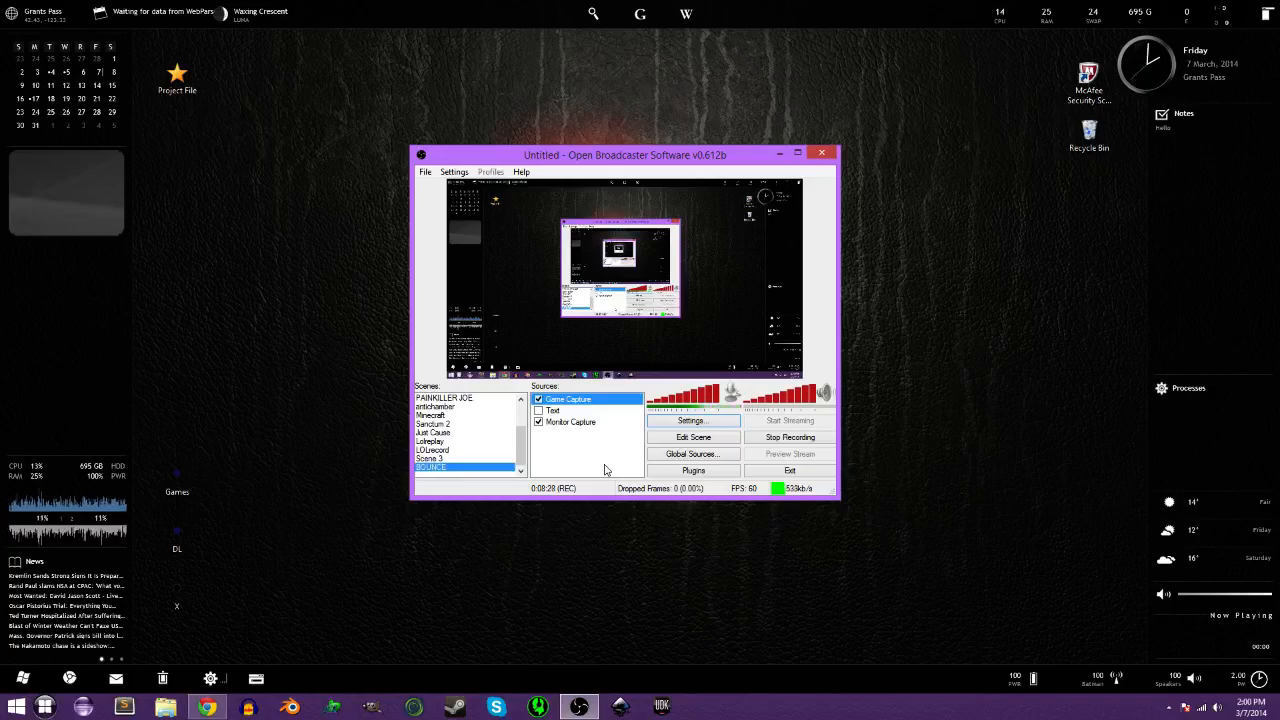
Scroll the Scenes list up and switch to the LOL a1 scene.
{"action": "left_click_drag", "start_coordinate": [522, 448], "coordinate": [520, 404]}
{"action": "right_click", "coordinate": [470, 399]}
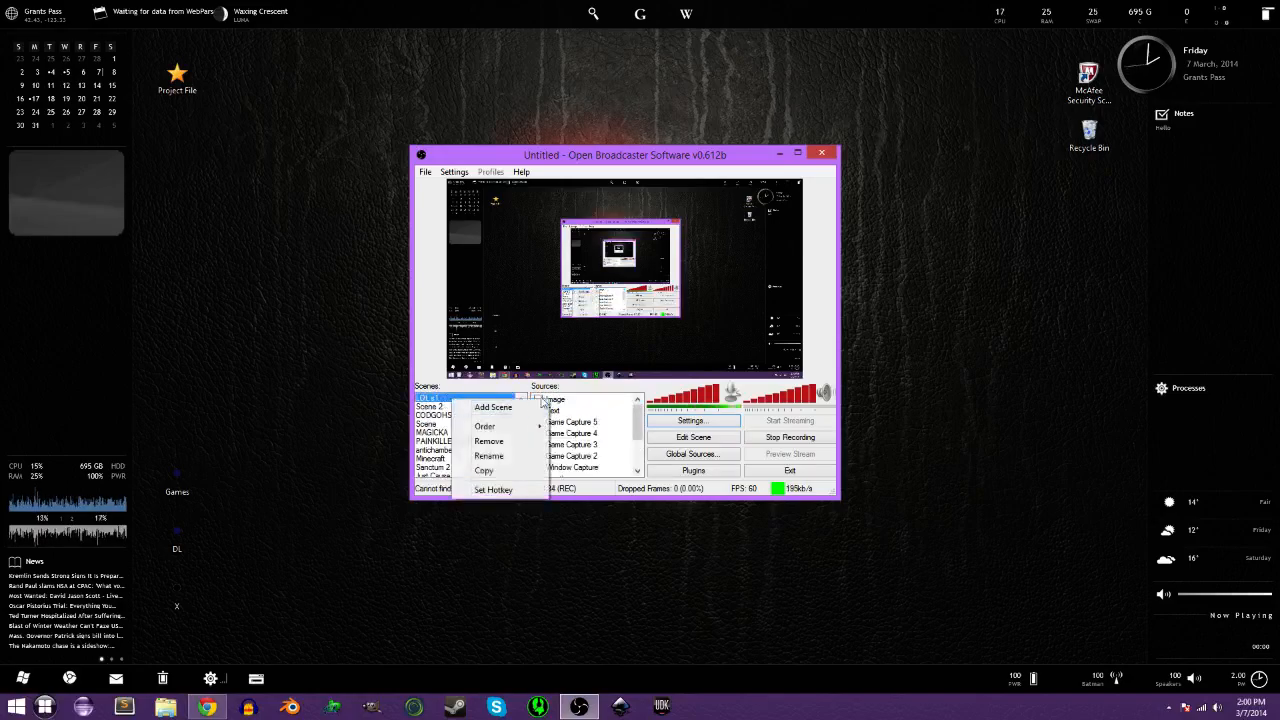
{"action": "left_click", "coordinate": [574, 407]}
Briefly show then hide the Image source, and bring up the Settings window.
{"action": "left_click", "coordinate": [538, 399]}
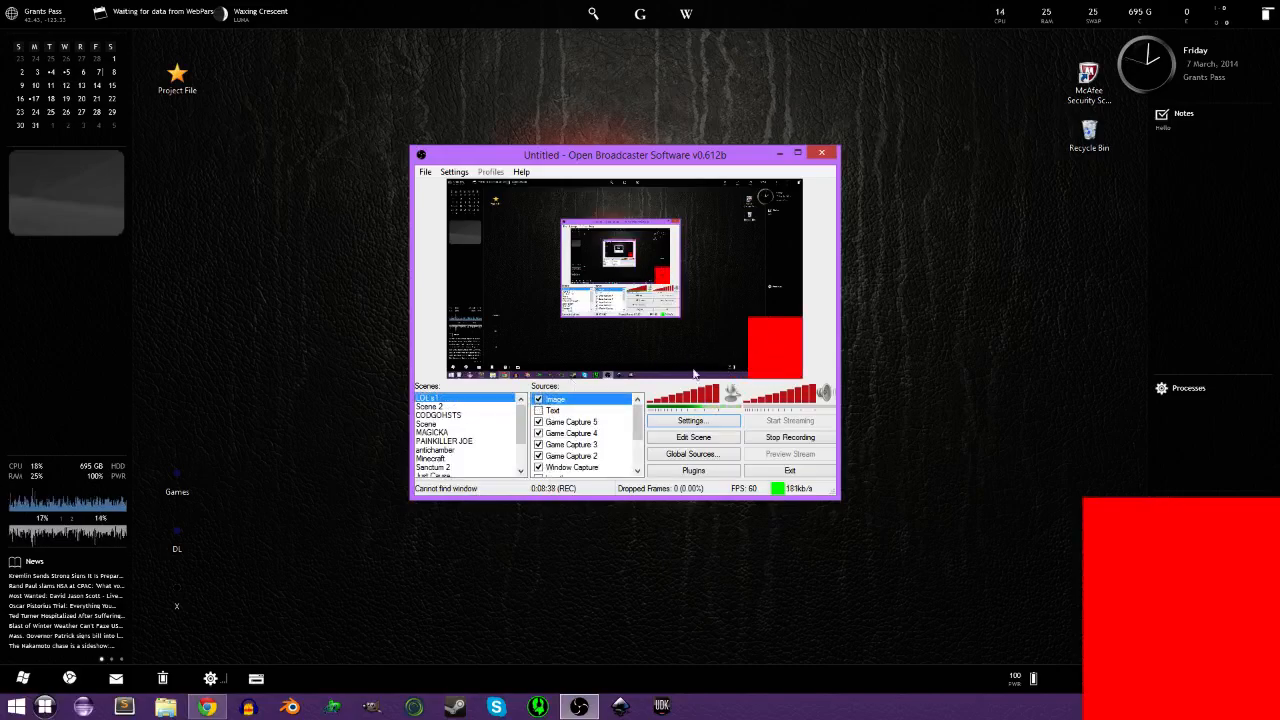
{"action": "left_click", "coordinate": [538, 400]}
{"action": "left_click_drag", "start_coordinate": [639, 424], "coordinate": [651, 400]}
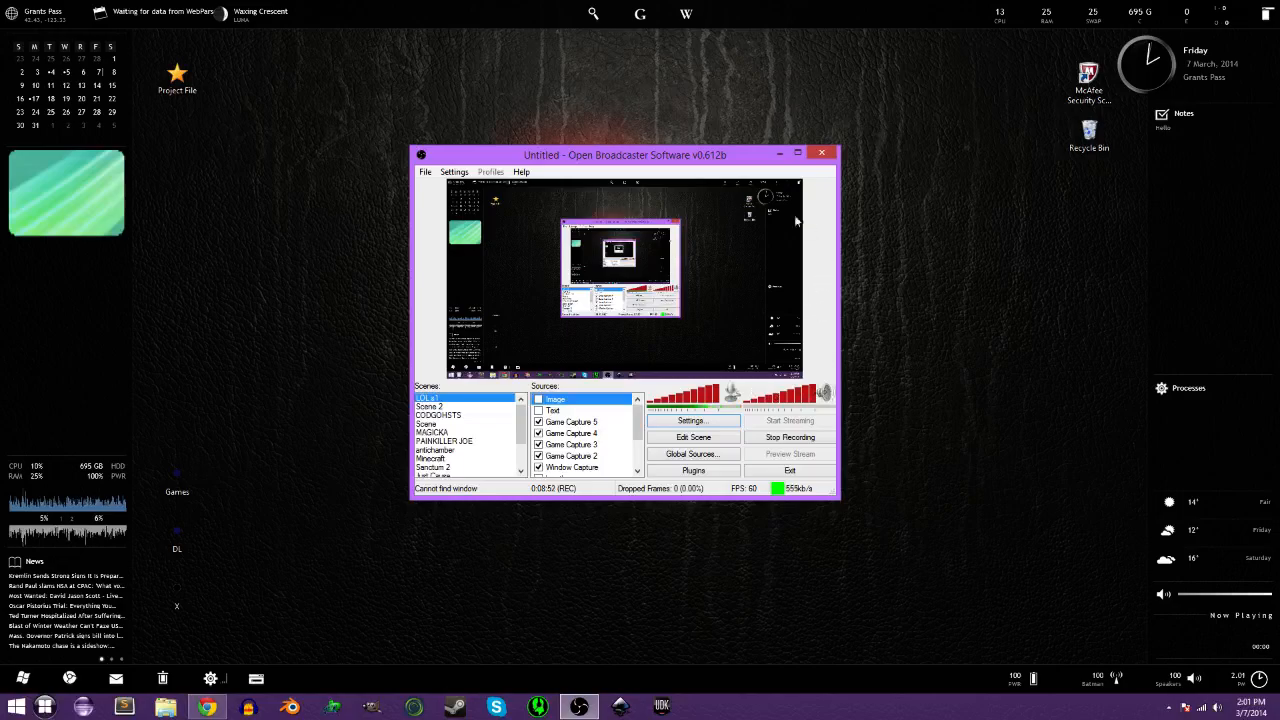
{"action": "left_click", "coordinate": [769, 438]}
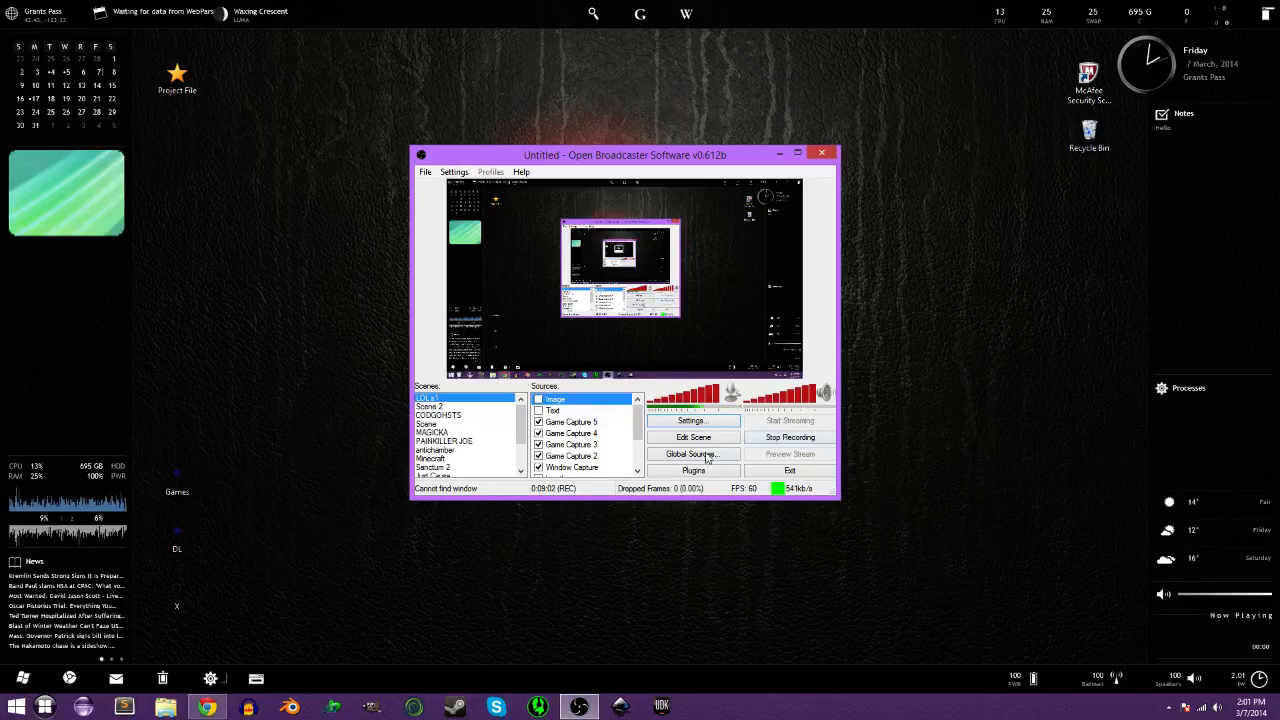
Close Settings without changes and turn on Edit Scene.
{"action": "left_click", "coordinate": [672, 420]}
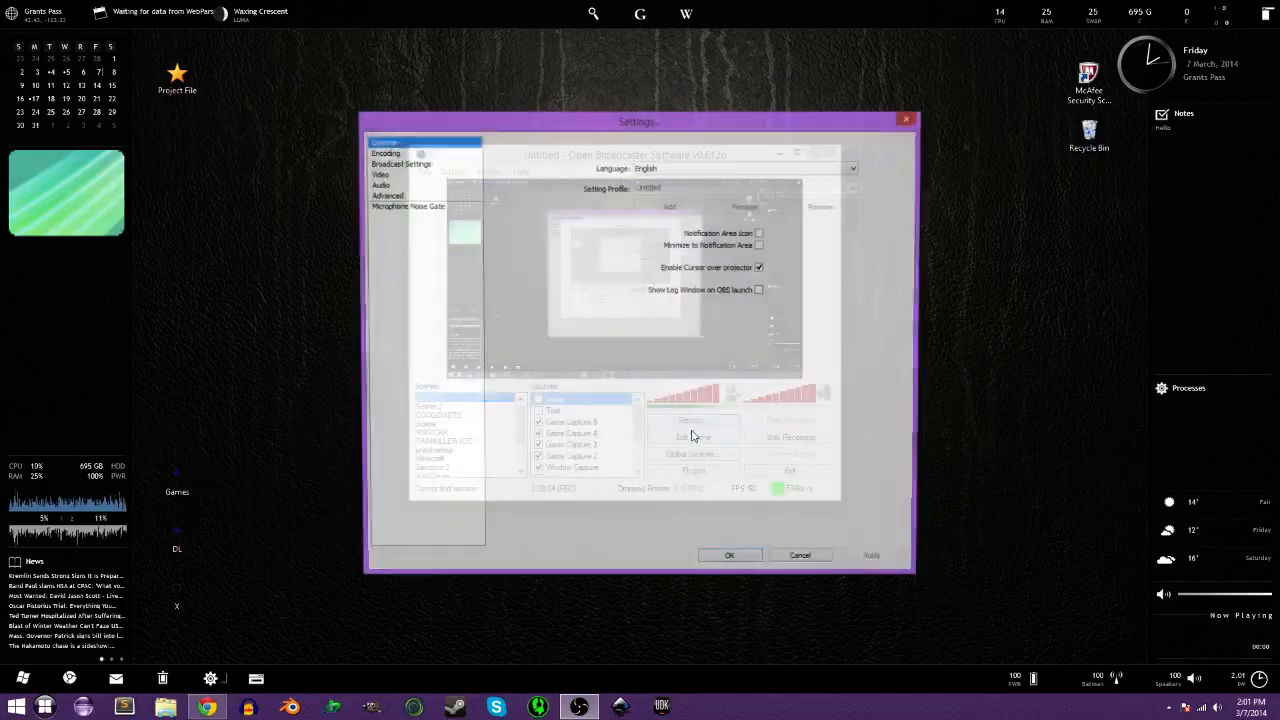
{"action": "left_click", "coordinate": [907, 119]}
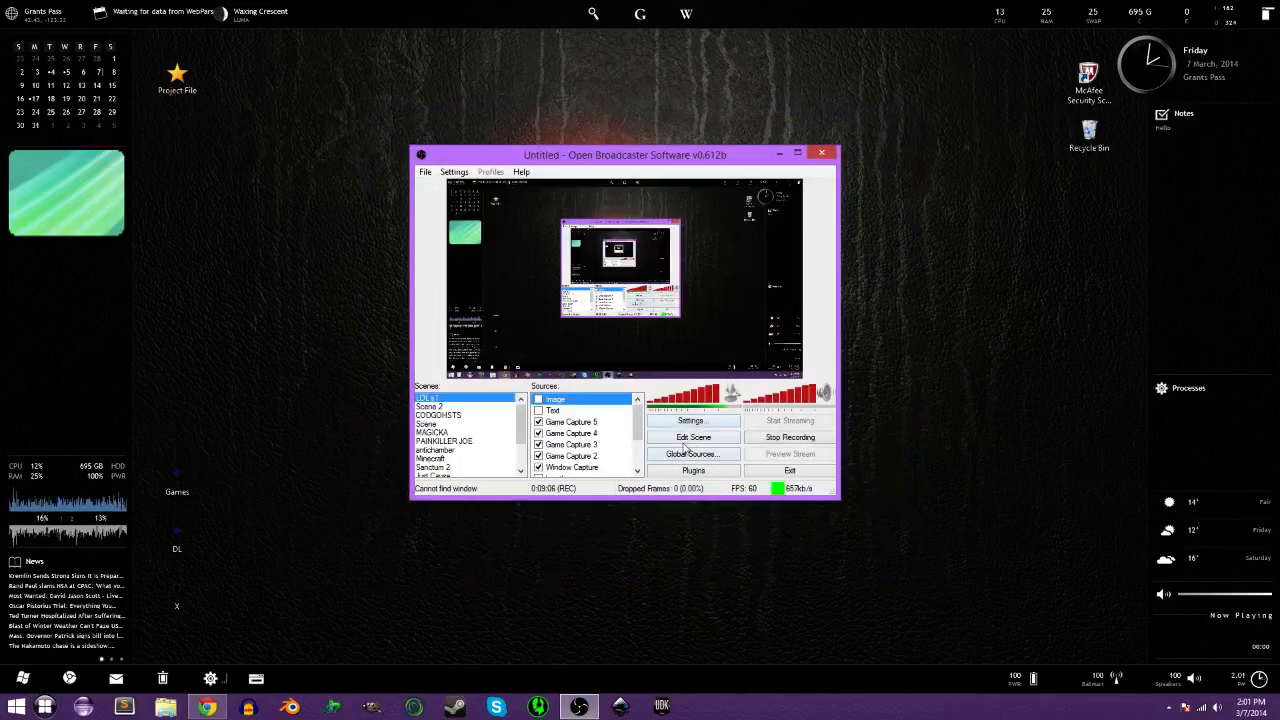
{"action": "left_click", "coordinate": [698, 438]}
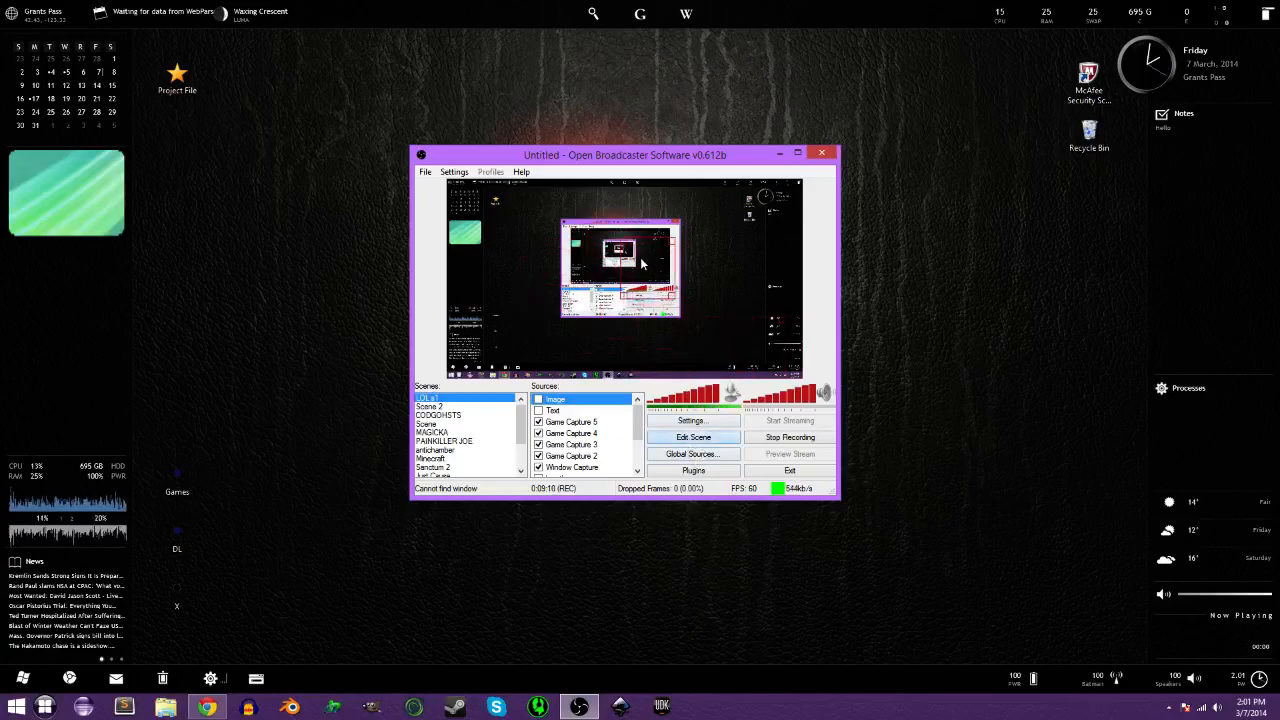
Show the Image source, drag its red rectangle in the preview, hide it again, and exit Edit Scene.
{"action": "left_click", "coordinate": [538, 400]}
{"action": "left_click_drag", "start_coordinate": [670, 305], "coordinate": [722, 293]}
{"action": "left_click", "coordinate": [539, 400]}
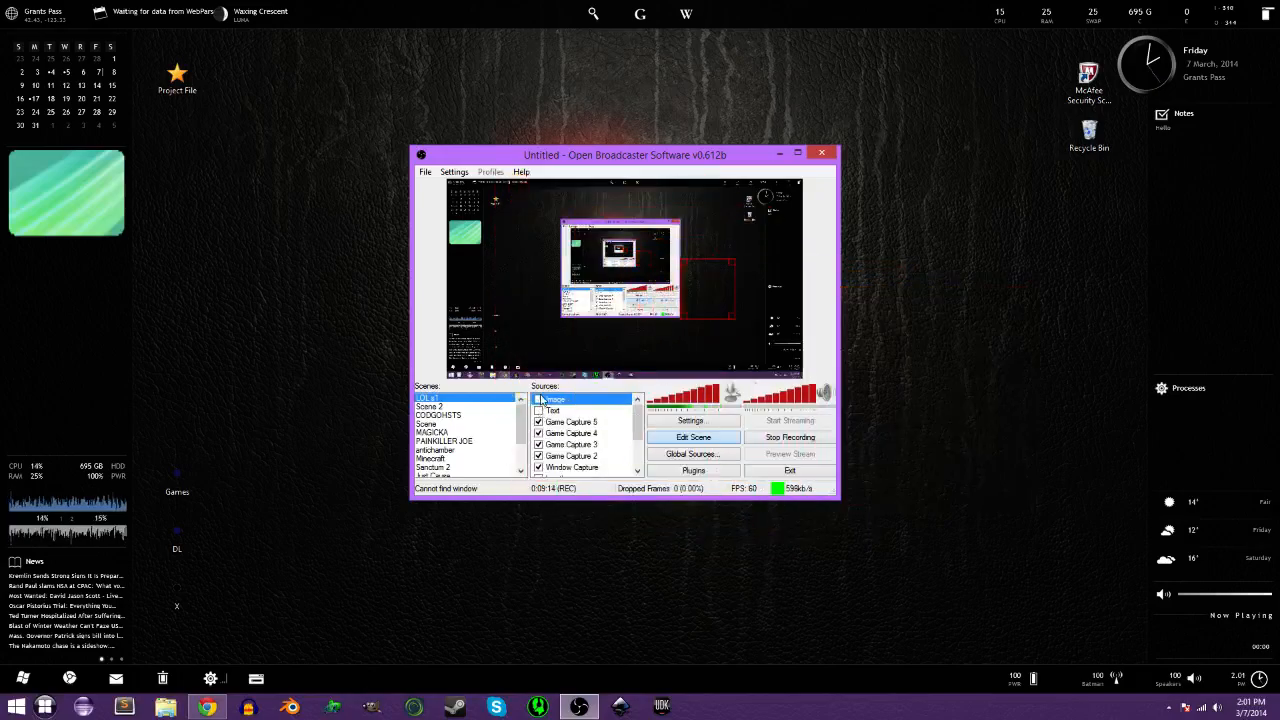
{"action": "left_click", "coordinate": [681, 440]}
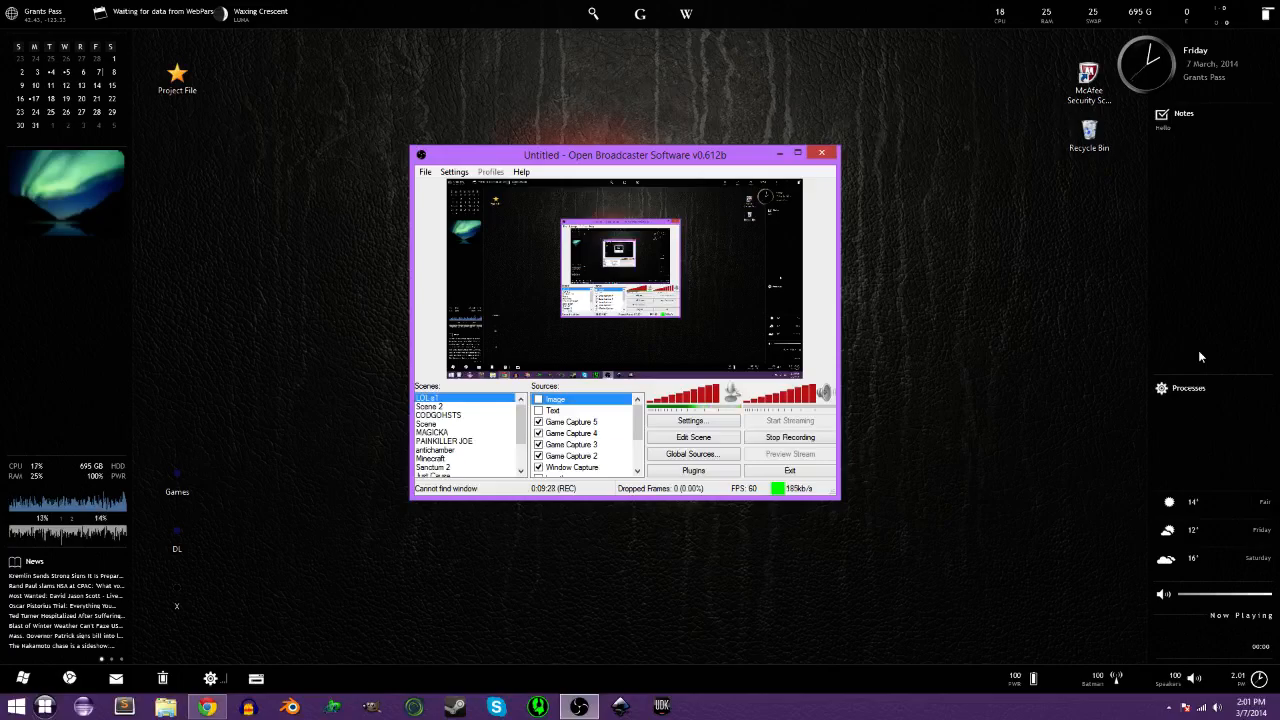
Activate the OBS window and drag it, leaving it slightly right of and below its original position.
{"action": "mouse_move", "coordinate": [760, 17]}
{"action": "left_mouse_down"}
{"action": "mouse_move", "coordinate": [763, 57]}
{"action": "mouse_move", "coordinate": [753, 2]}
{"action": "left_mouse_up"}
{"action": "mouse_move", "coordinate": [57, 303]}
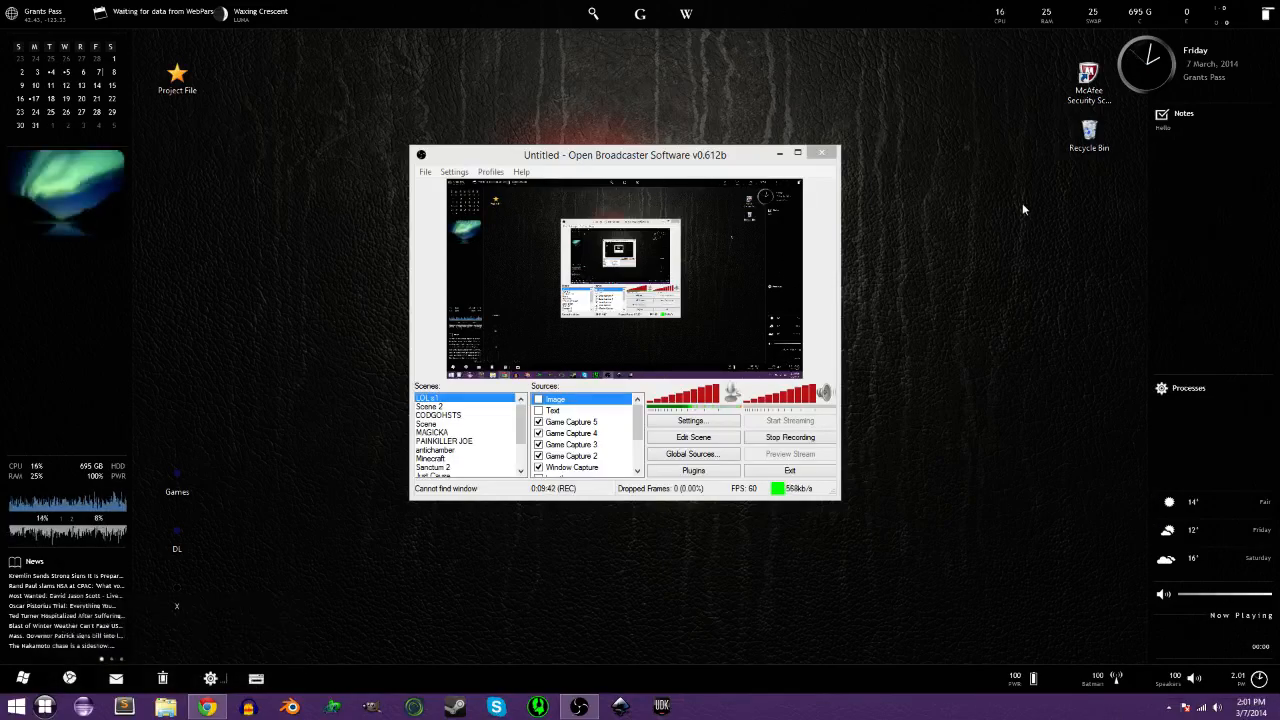
{"action": "left_click", "coordinate": [615, 162]}
{"action": "left_click_drag", "start_coordinate": [605, 161], "coordinate": [821, 316]}
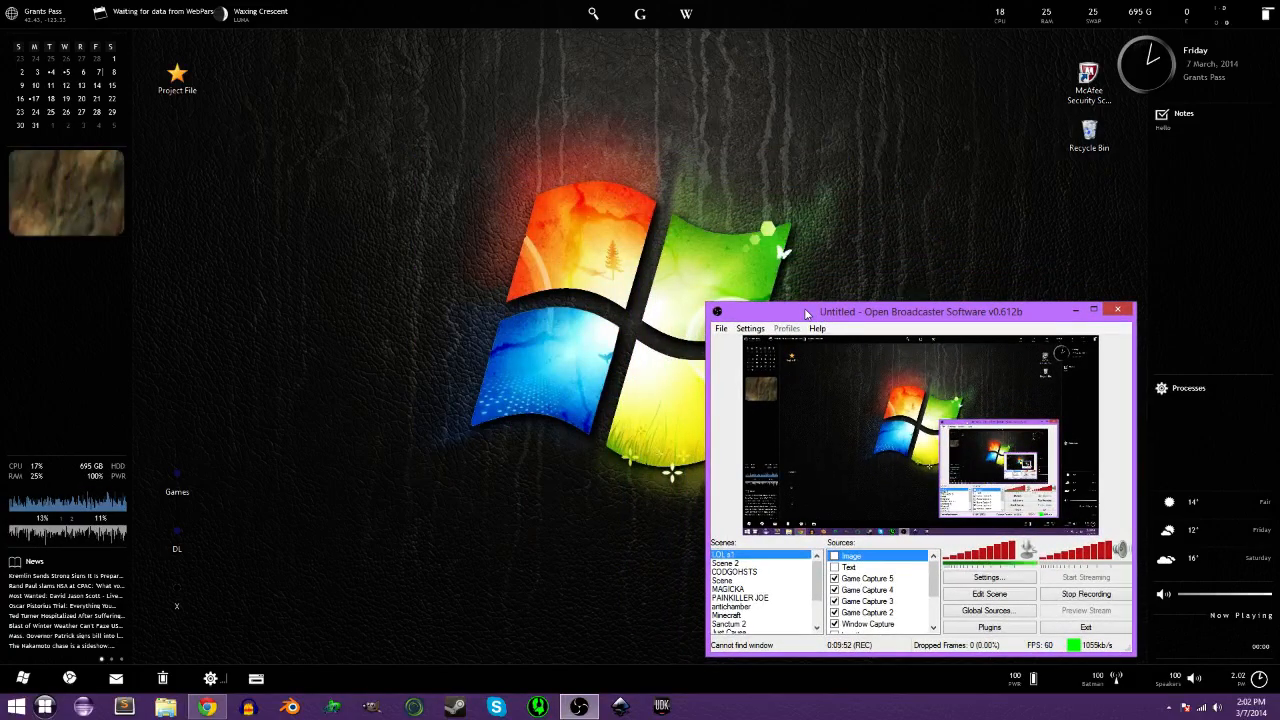
{"action": "left_click_drag", "start_coordinate": [805, 313], "coordinate": [808, 310]}
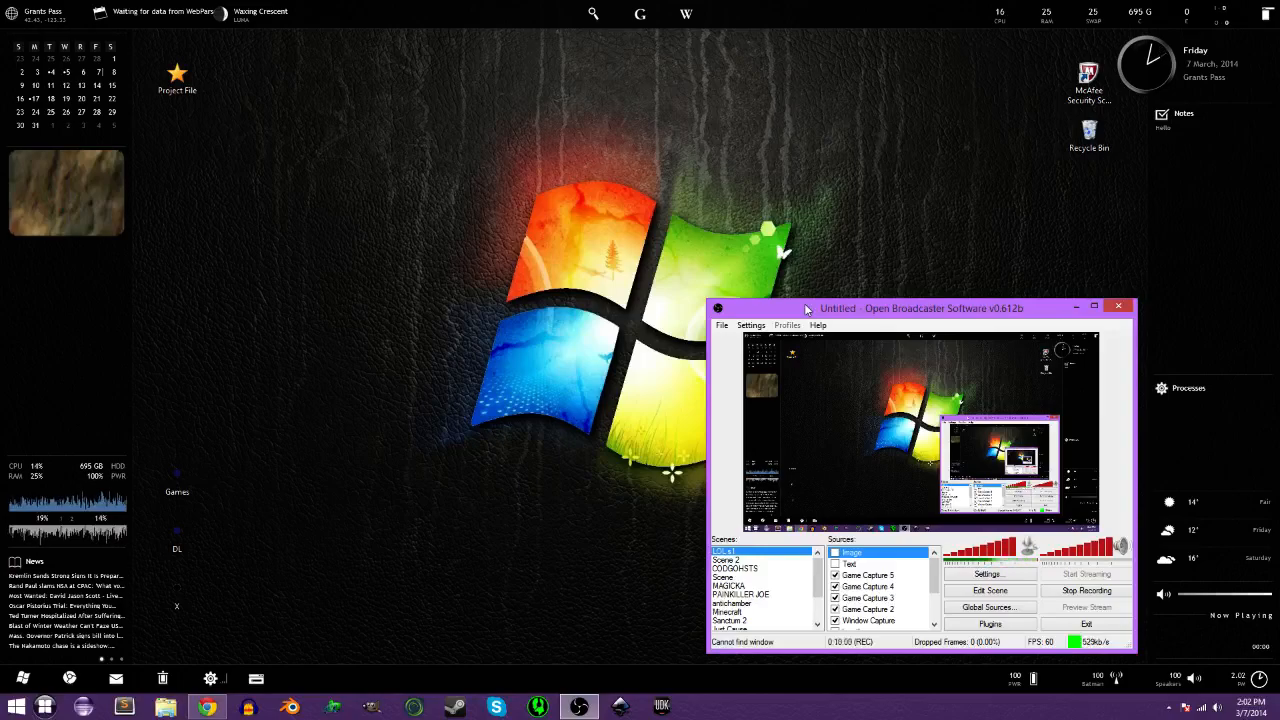
{"action": "mouse_move", "coordinate": [776, 316]}
{"action": "left_mouse_down"}
{"action": "mouse_move", "coordinate": [756, 302]}
{"action": "mouse_move", "coordinate": [780, 315]}
{"action": "left_mouse_up"}
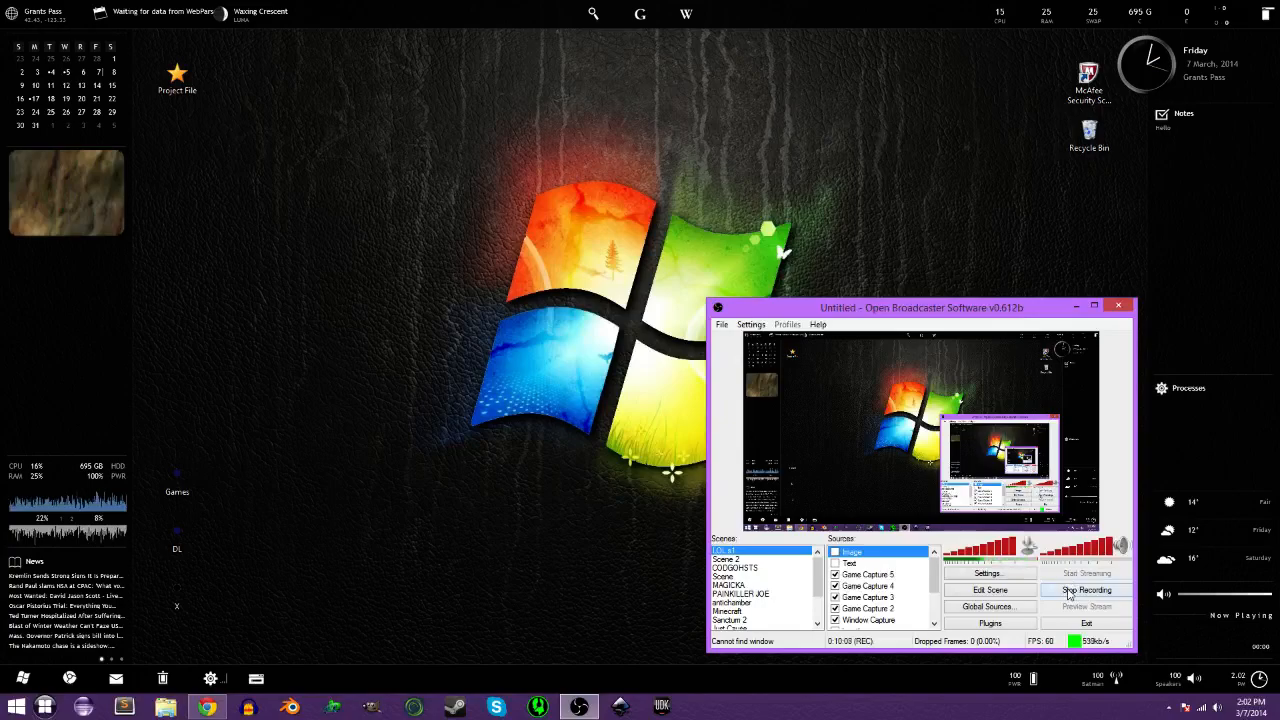
{"action": "left_click_drag", "start_coordinate": [767, 311], "coordinate": [410, 135]}
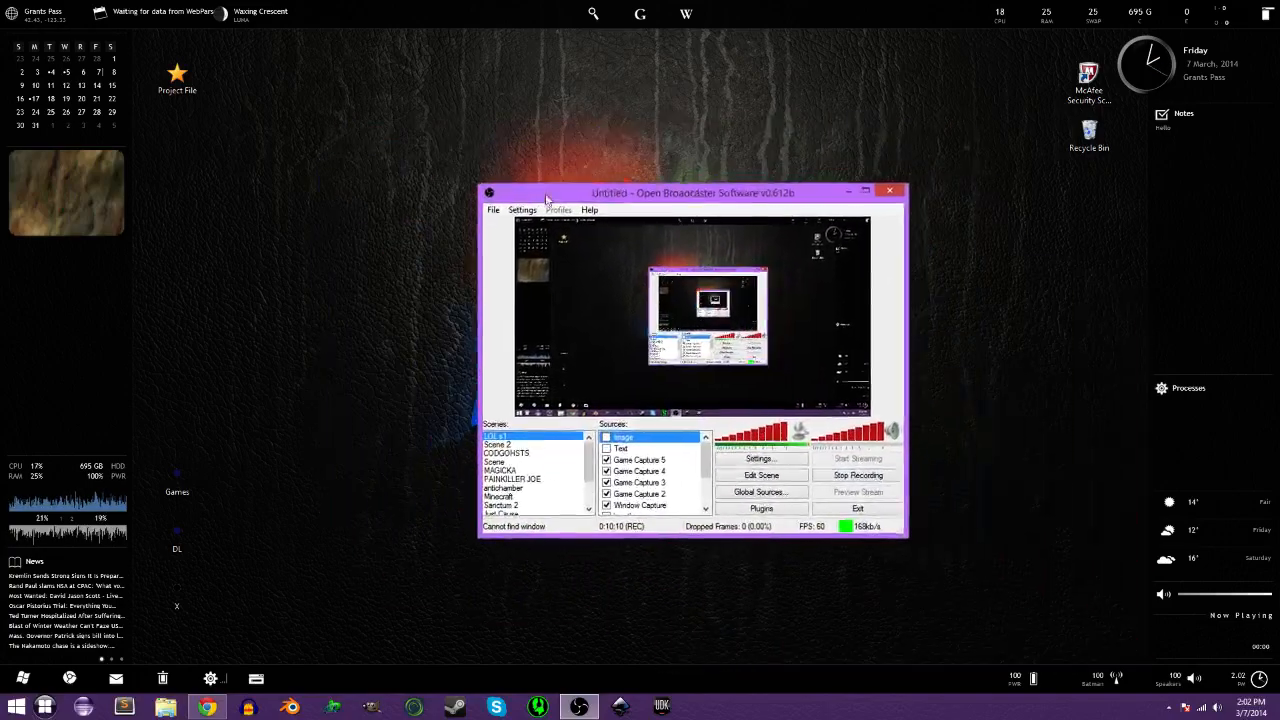